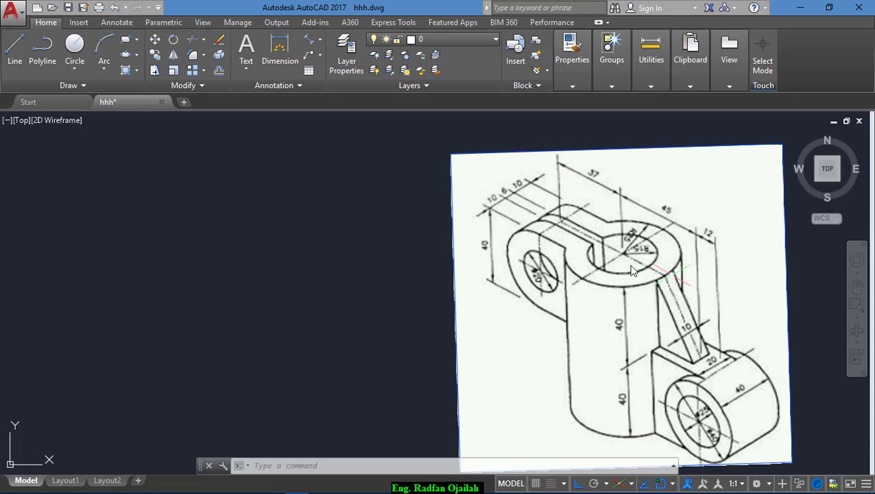
- Draw three consecutive line segments of 37, 45 and 12 along the 330° isometric axis in the empty area beside the reference image
text(l)
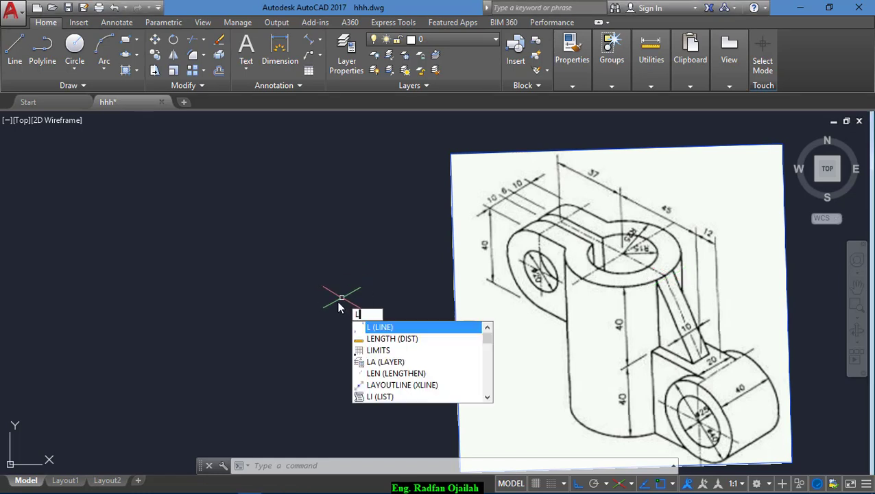
key(Return)
click(100, 210)
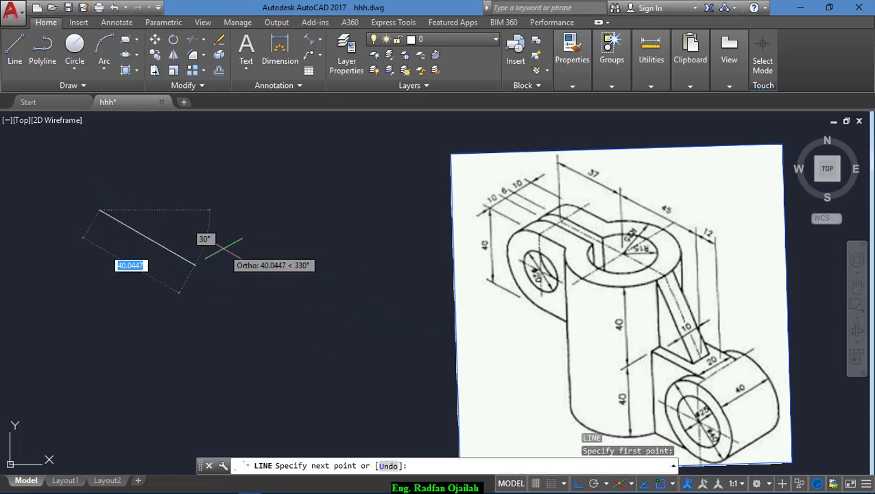
text(3)
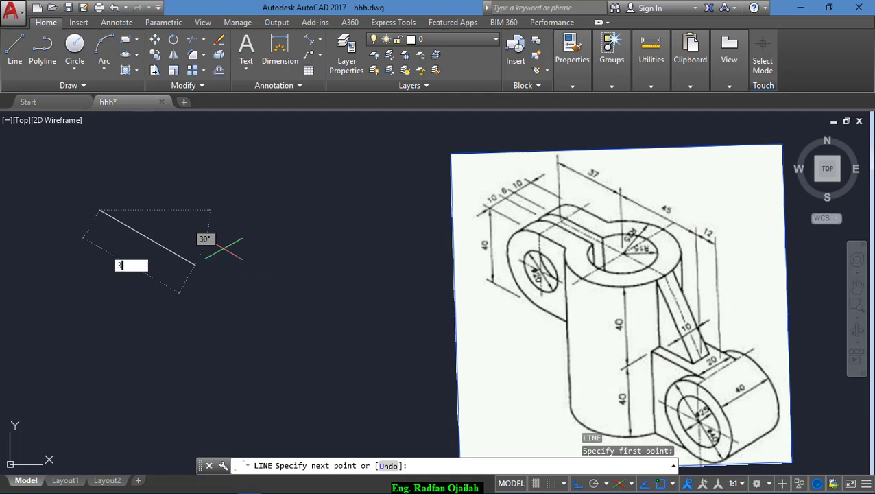
text(7)
key(Return)
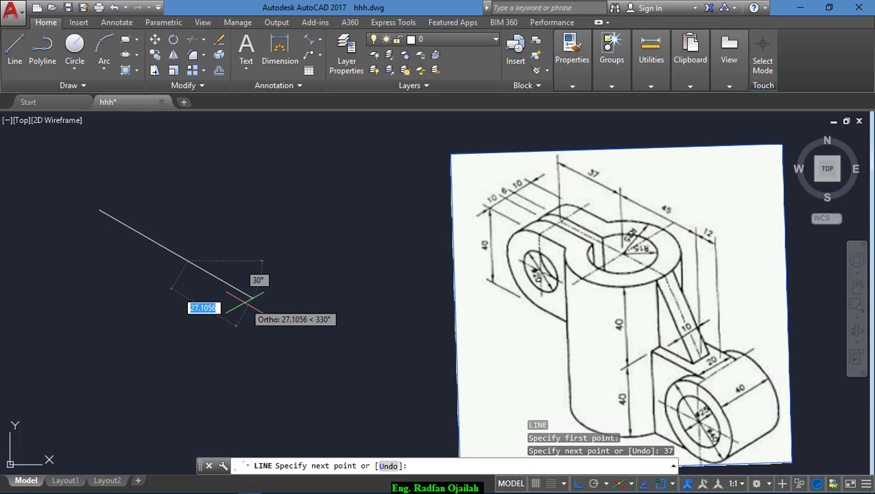
text(45)
key(Return)
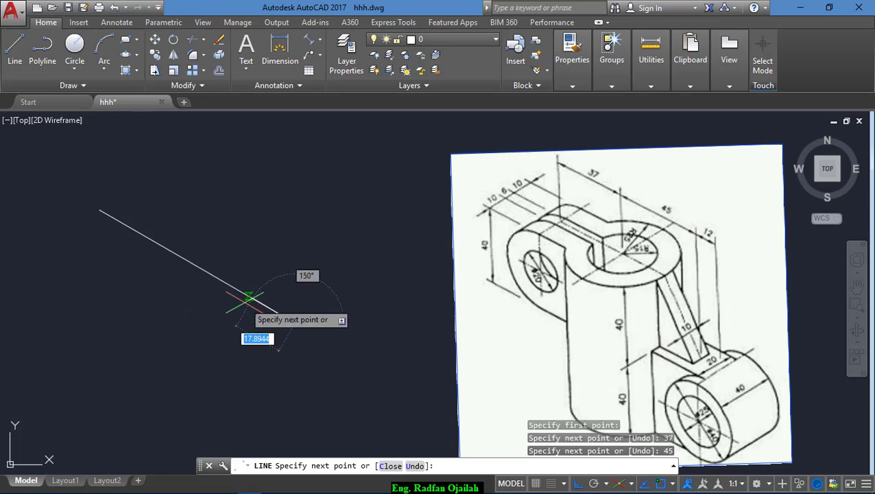
text(12)
key(Return)
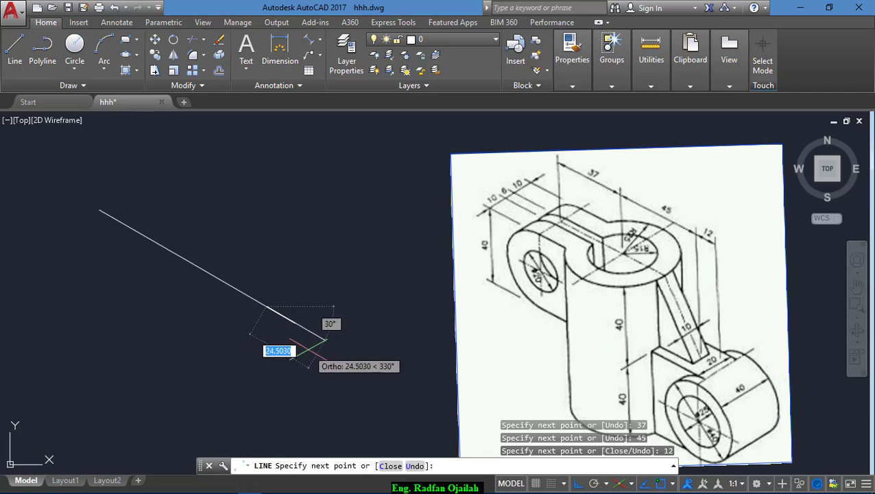
key(Return)
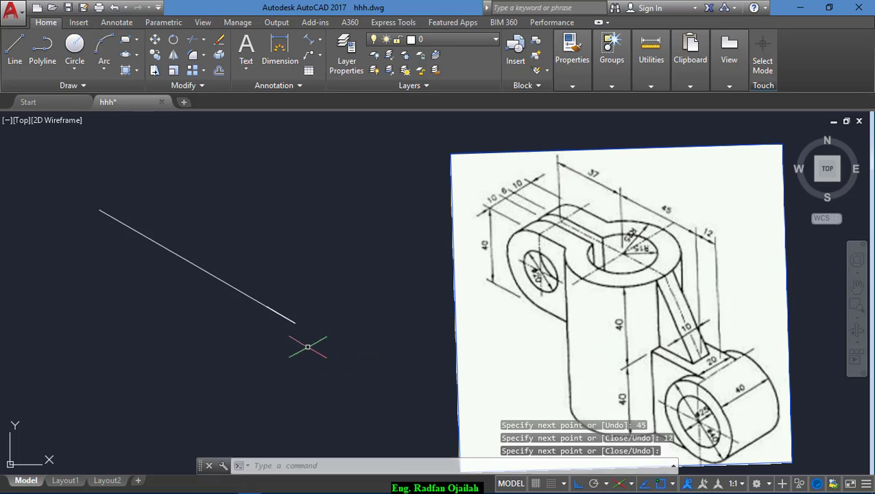
- Draw a vertical line 40 long downward from the junction of the 45 and 12 segments, using the right isoplane
text(l)
key(Return)
click(266, 306)
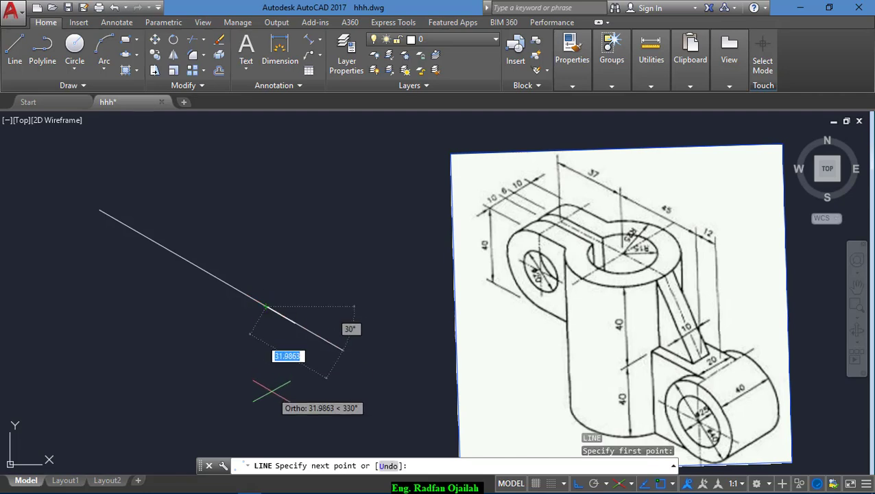
key(F5)
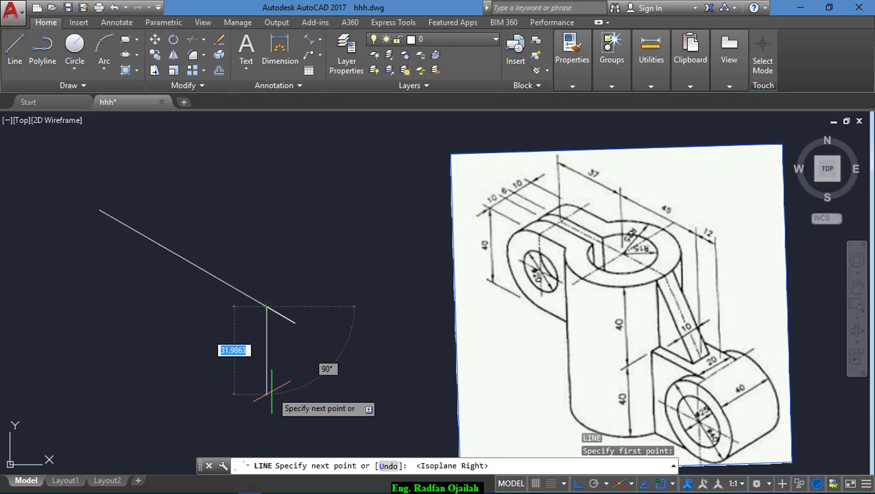
text(40)
key(Return)
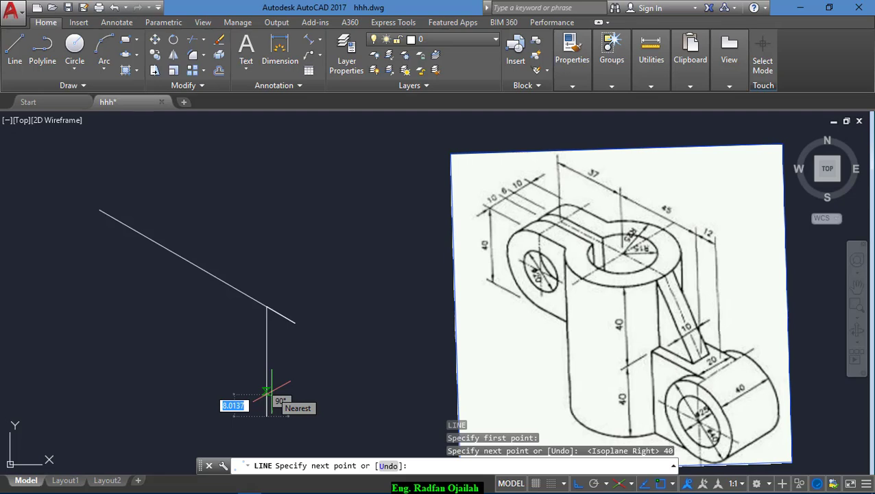
key(Return)
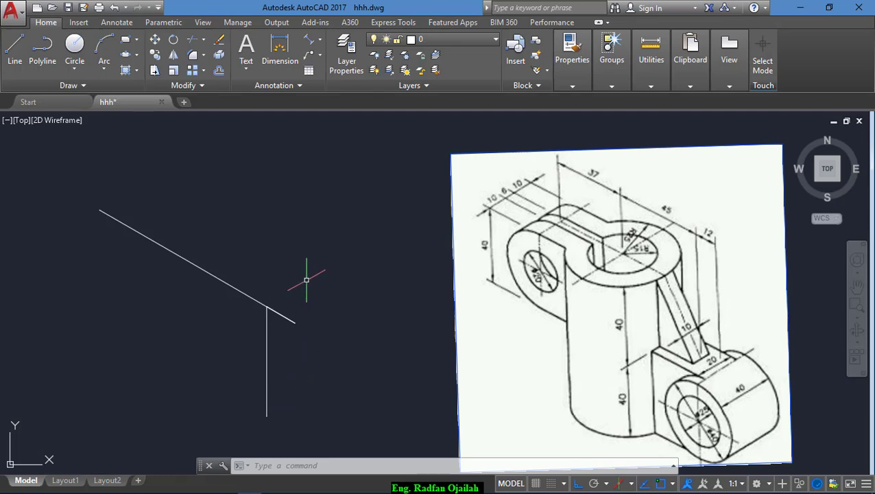
- Copy the vertical line from the junction of the 45 and 12 segments to the free end of the 12 segment
text(co)
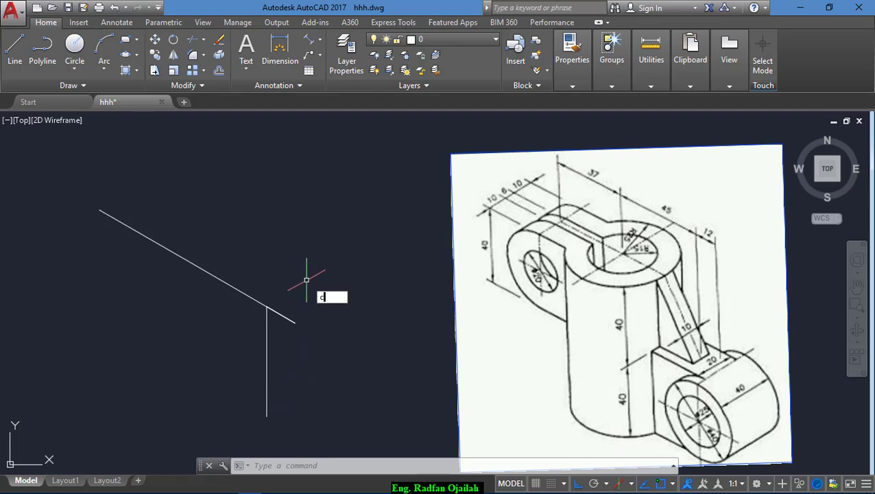
key(Return)
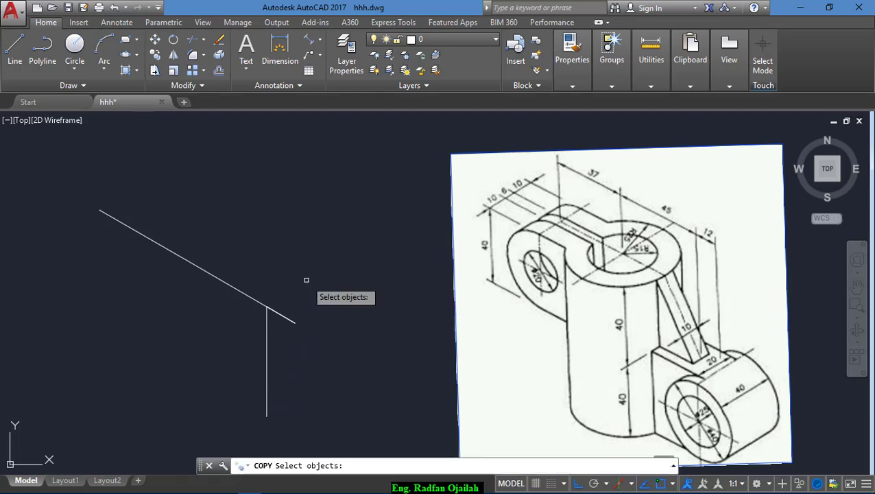
click(267, 328)
key(Return)
click(267, 306)
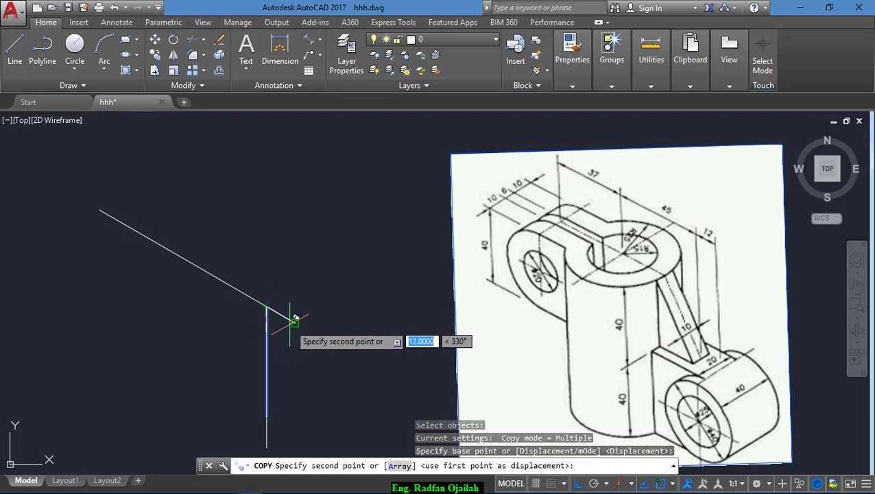
click(294, 320)
scroll(346, 206, down, 2)
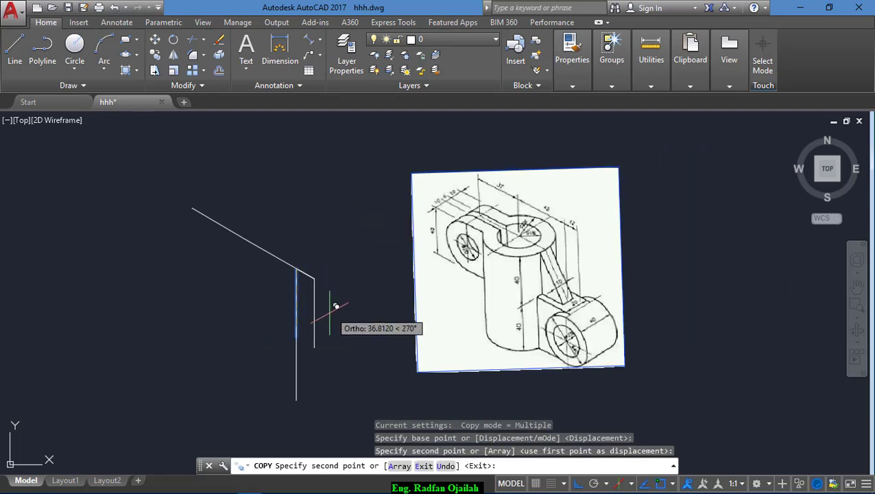
scroll(333, 304, up, 2)
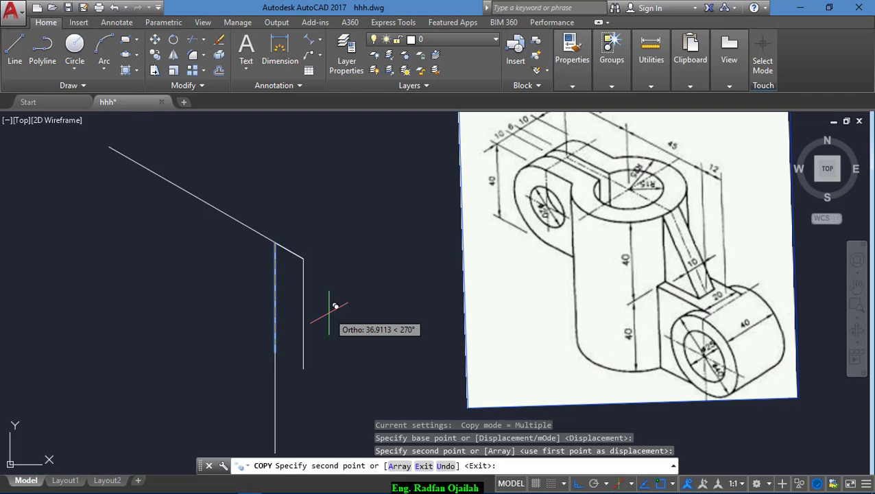
key(Escape)
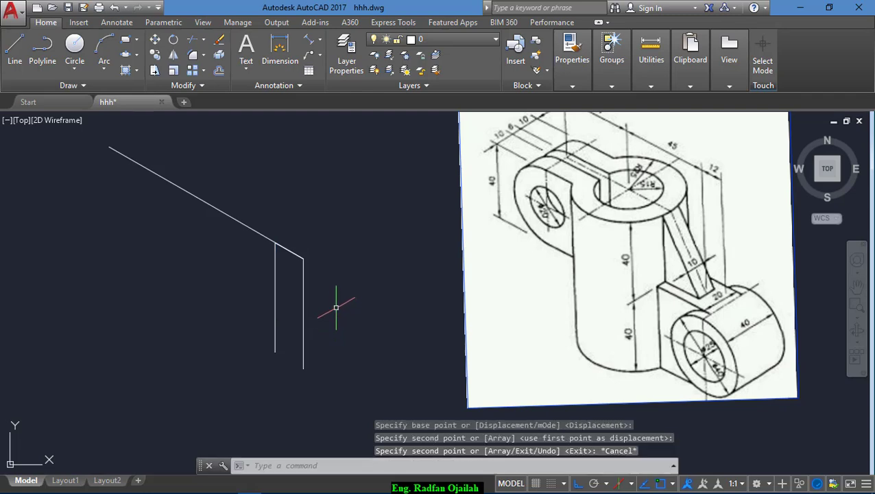
- Start an Ellipse with the Isocircle option
scroll(337, 355, down, 2)
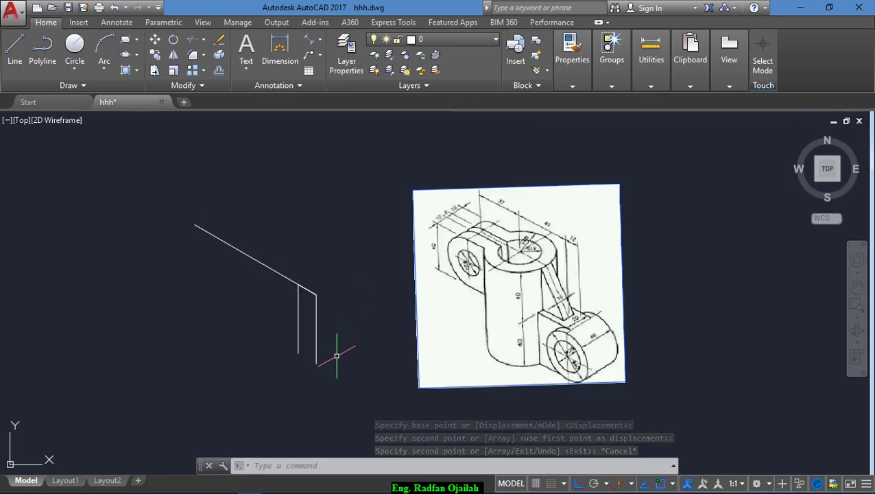
scroll(277, 295, up, 2)
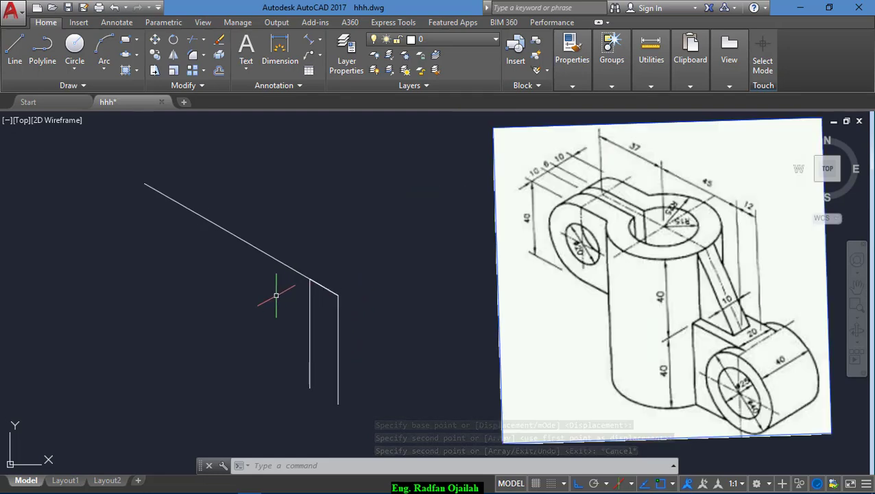
click(136, 71)
click(104, 98)
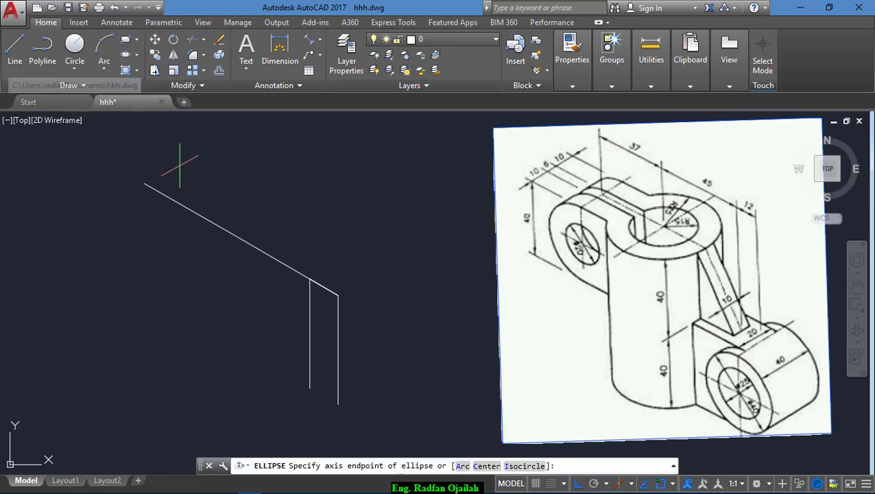
text(I)
key(Return)
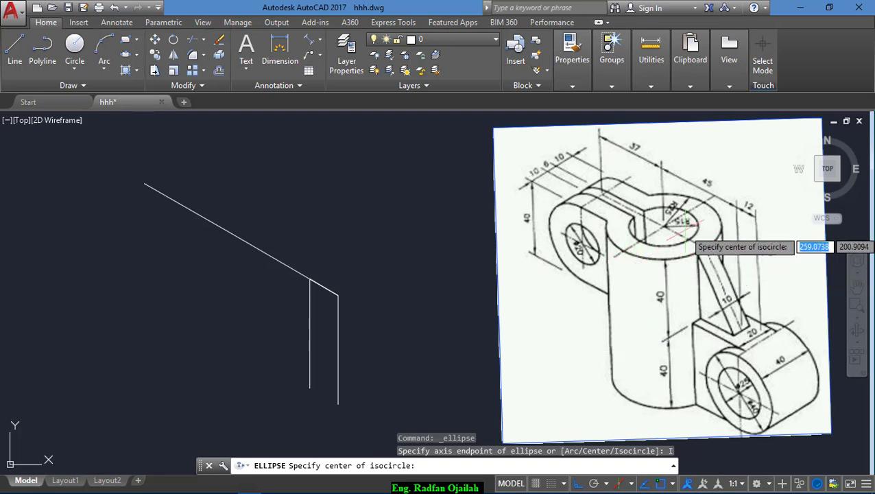
- Examine the bracket's dimensions on the reference drawing, opening and enlarging the source image in Photos, and return to AutoCAD
scroll(686, 237, up, 5)
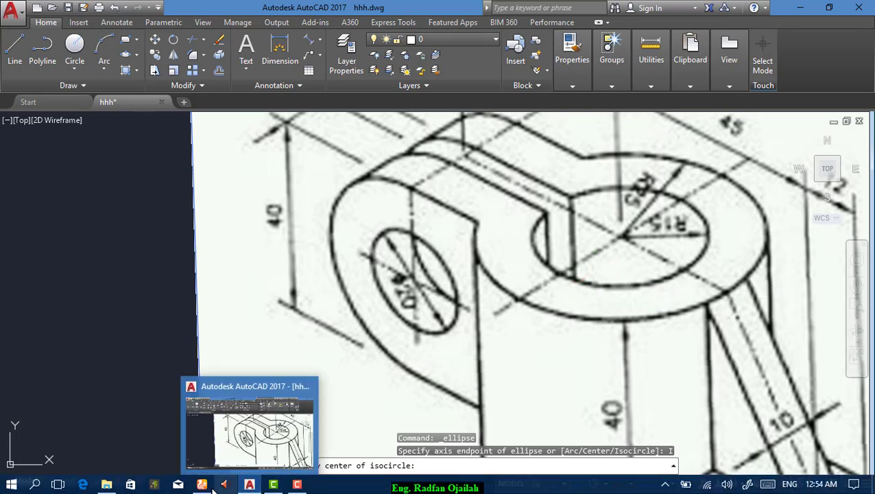
click(107, 484)
double_click(320, 383)
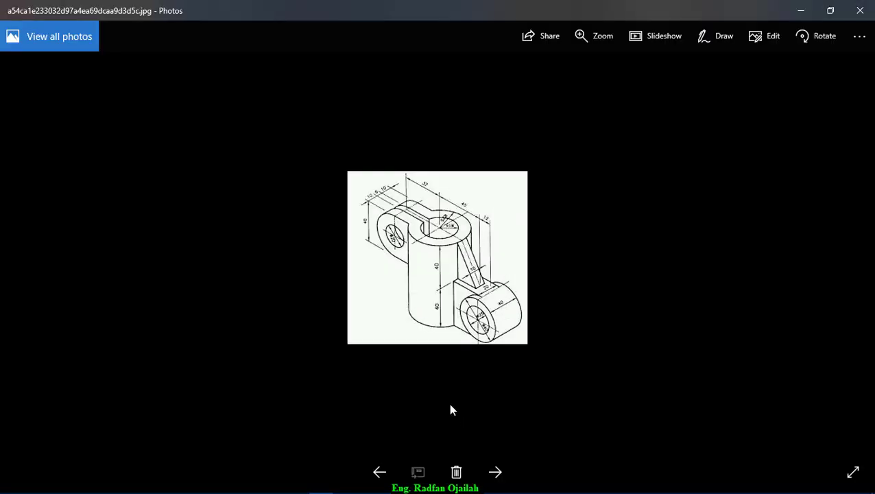
scroll(457, 321, up, 5)
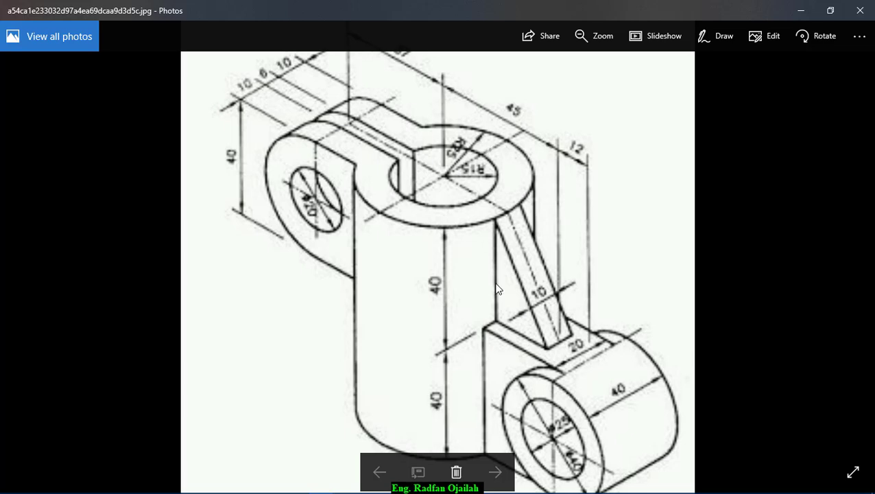
mouse_move(264, 487)
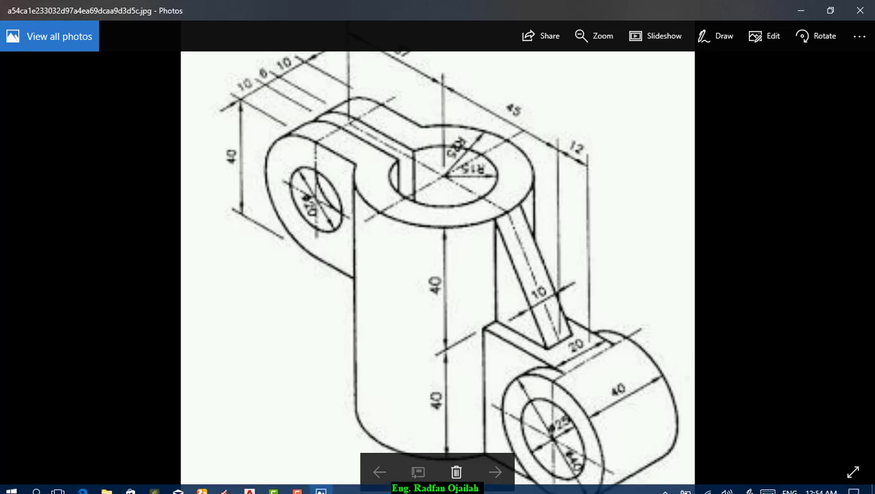
click(272, 485)
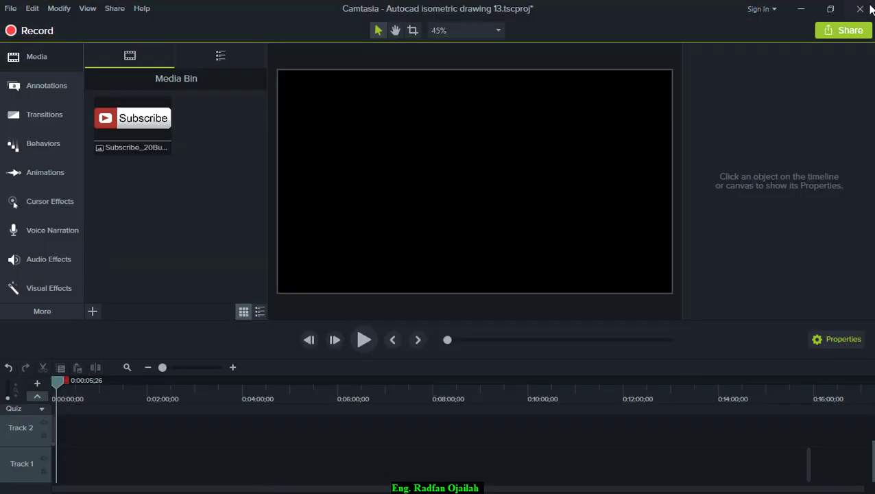
click(800, 8)
mouse_move(343, 490)
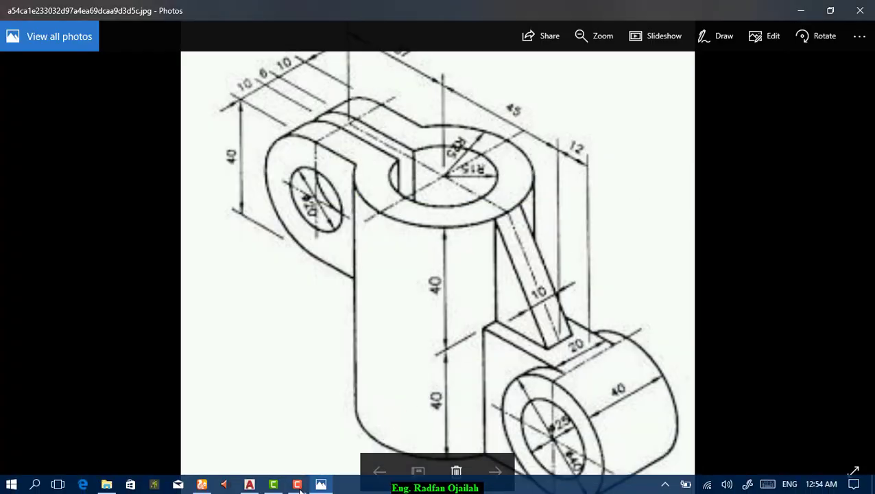
click(248, 484)
scroll(606, 301, down, 6)
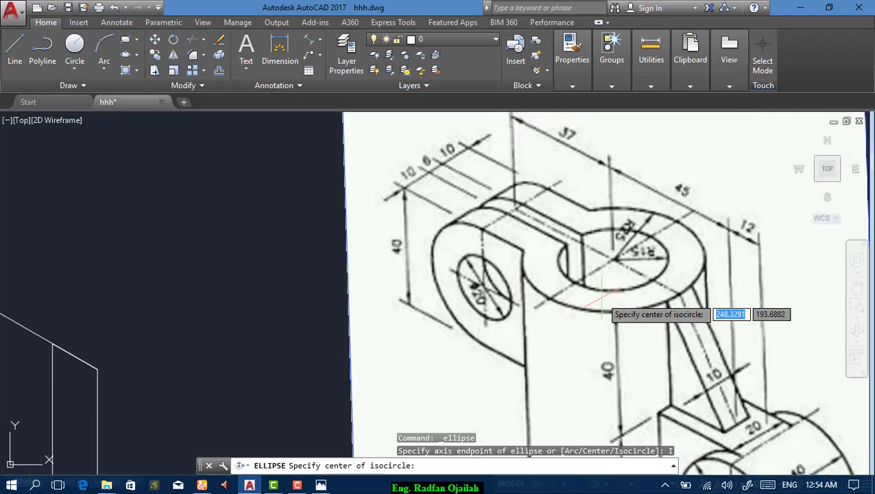
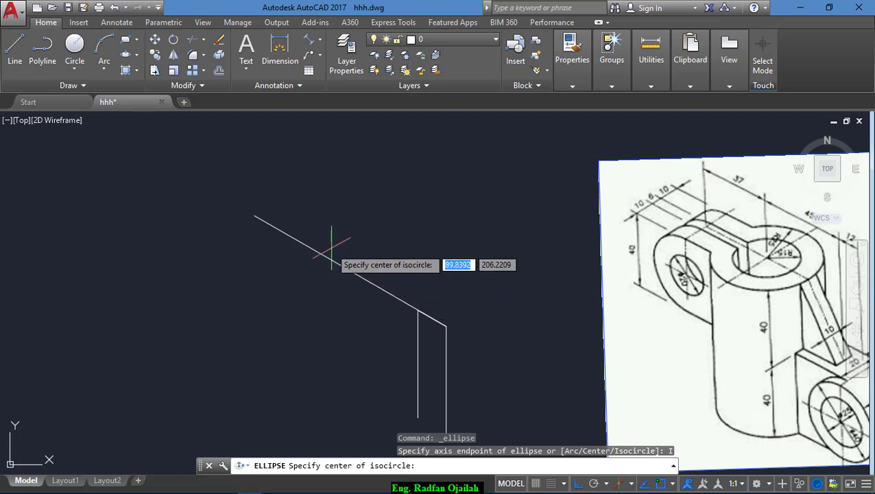
- Draw a top-isoplane isocircle of radius 25 centred on the junction of the 37 and 45 segments
click(340, 264)
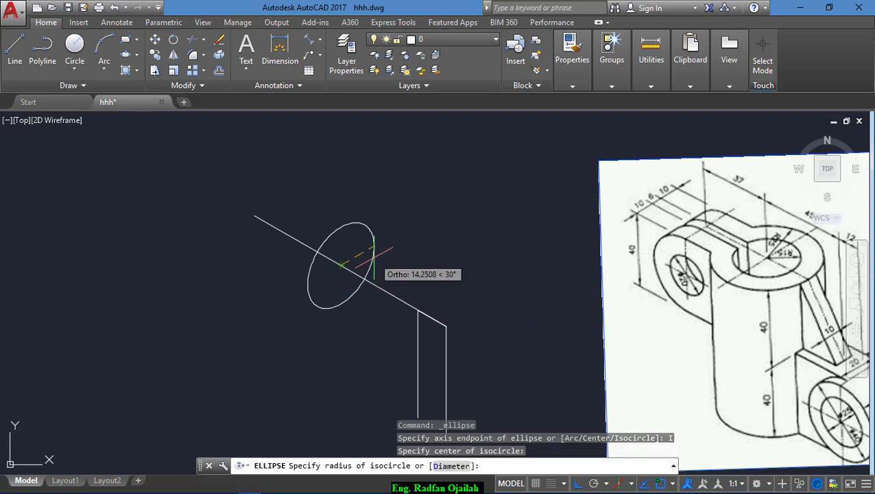
key(F5)
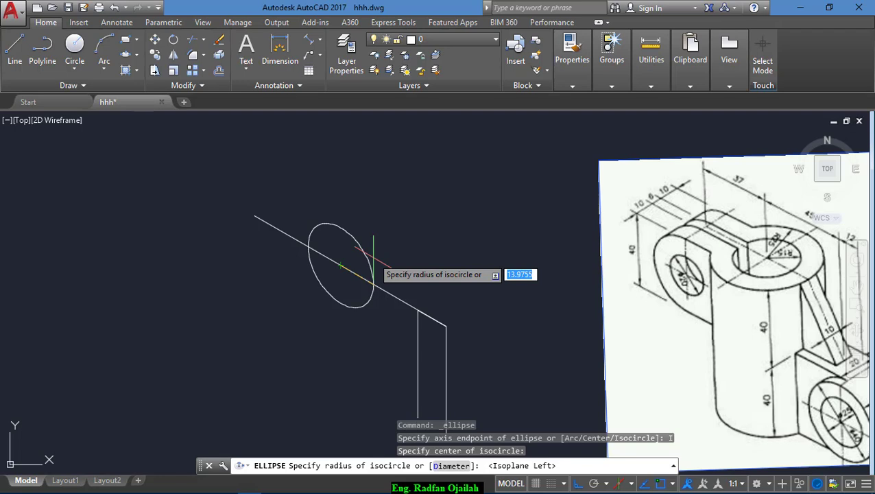
key(F5)
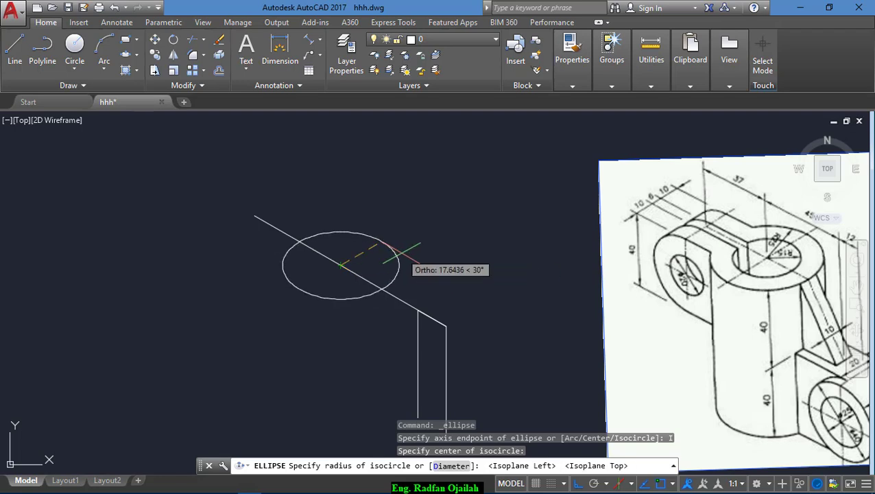
text(2)
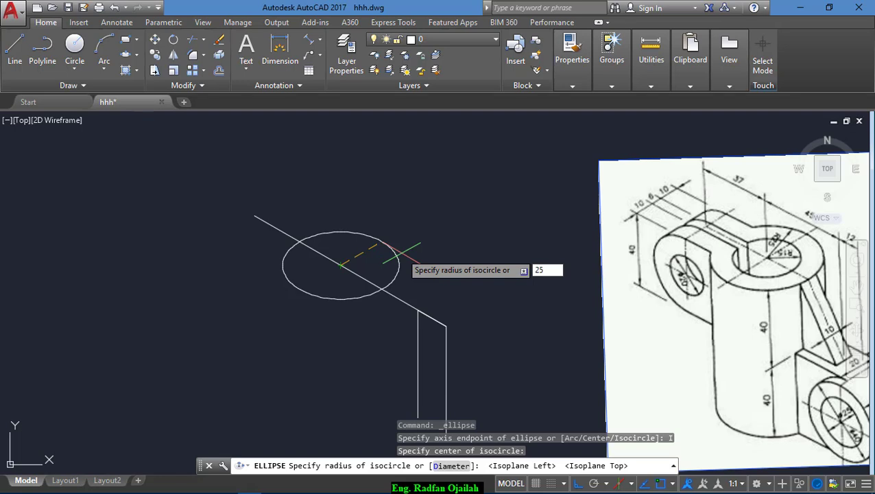
text(5)
key(Return)
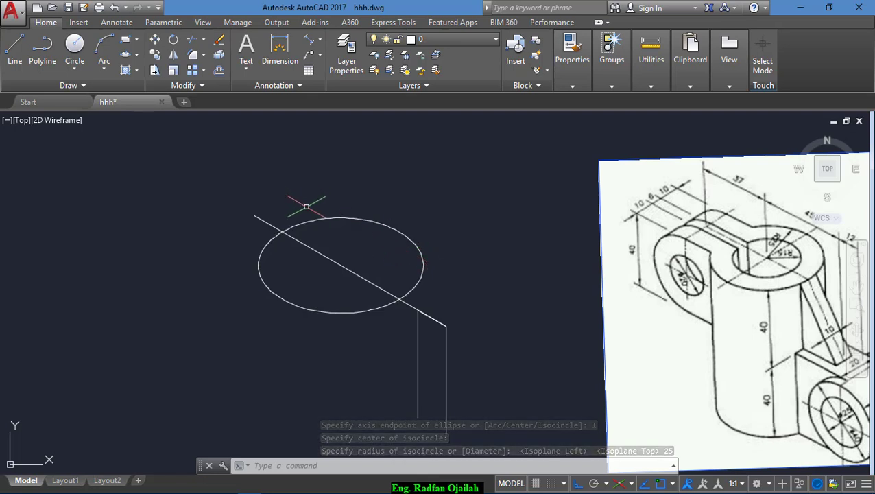
key(Return)
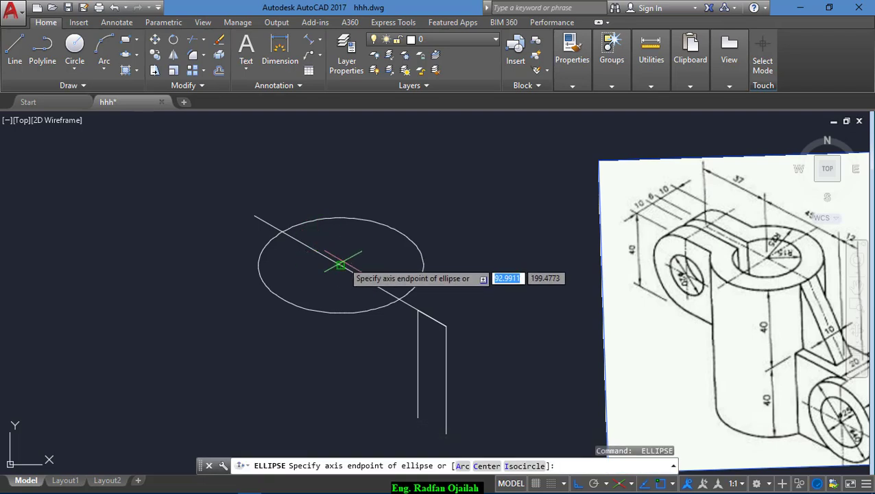
click(340, 264)
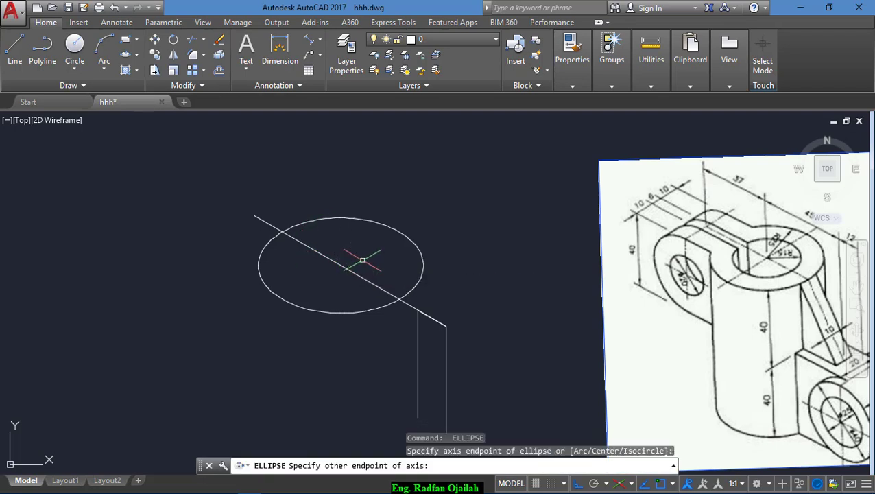
key(Escape)
text(b)
key(Escape)
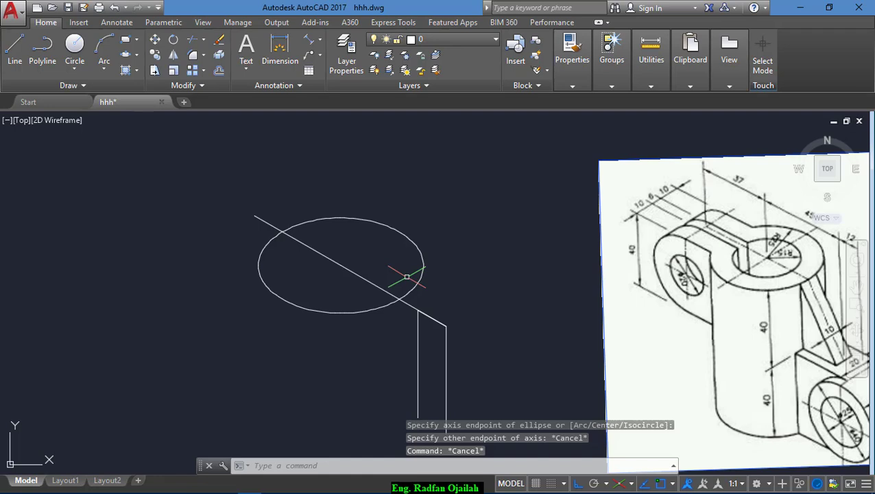
- Draw a top-isoplane isocircle of radius 15 concentric with the radius 25 isocircle
key(Return)
click(515, 465)
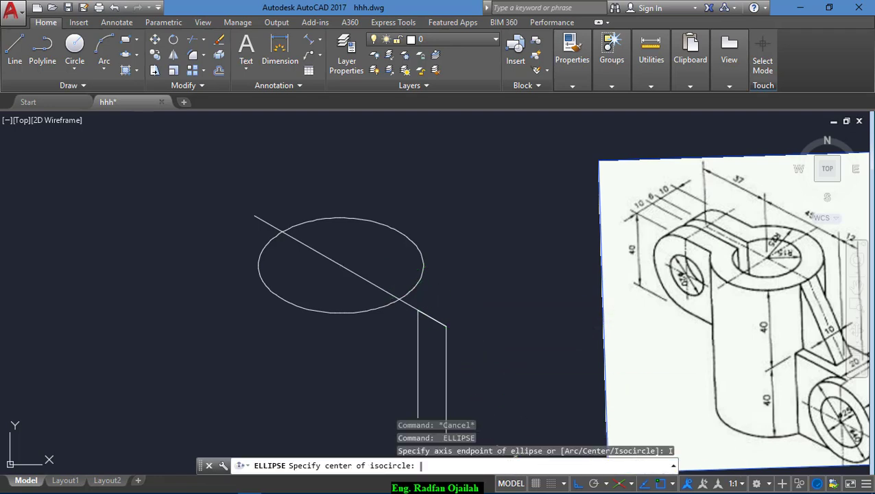
click(341, 264)
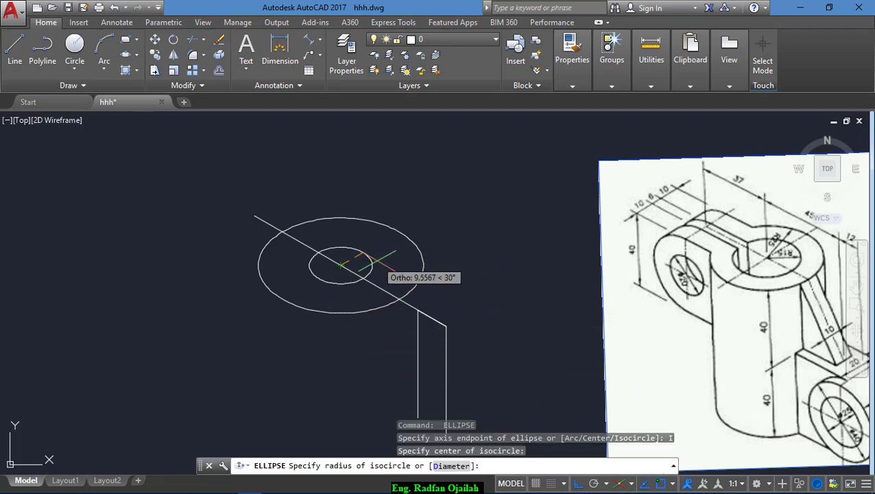
text(15)
key(Return)
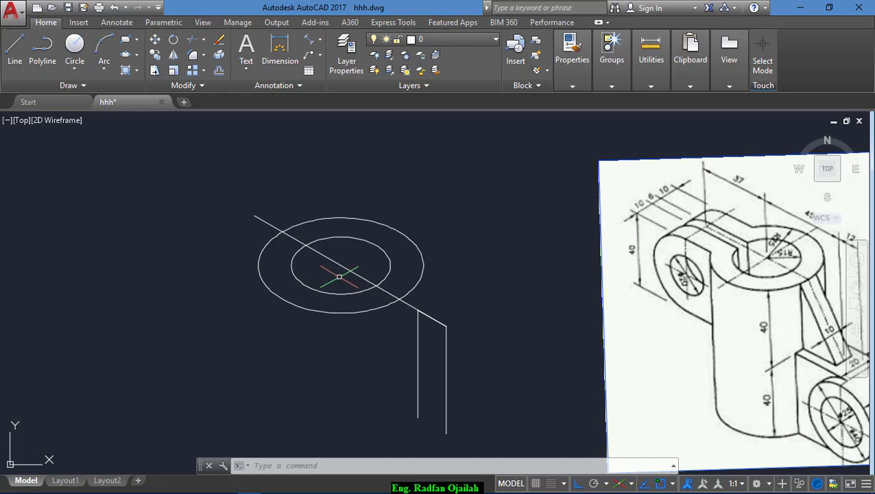
- Draw three consecutive line segments of 10, 6 and 10 along the 210° isometric direction in the empty area above the isocircles
text(L)
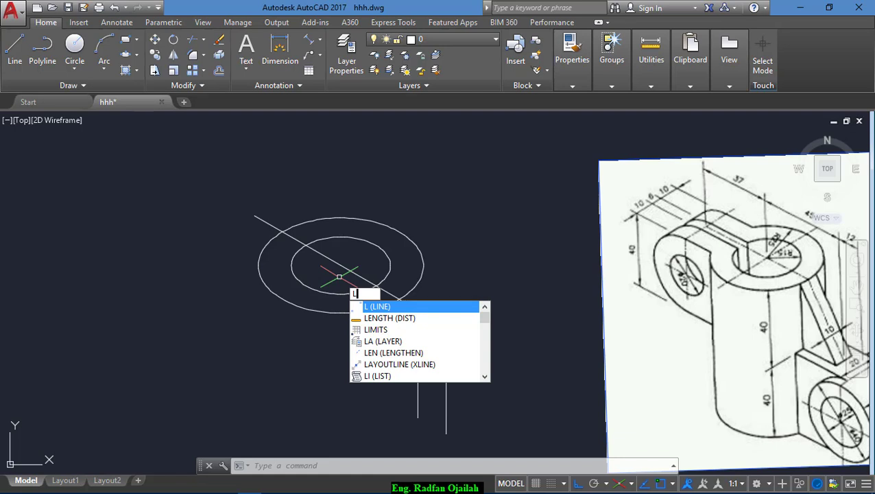
key(Return)
click(259, 159)
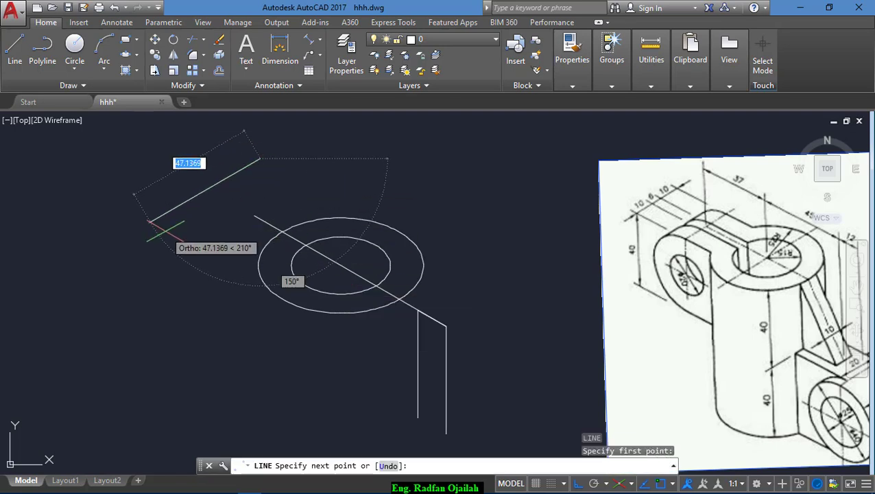
text(10)
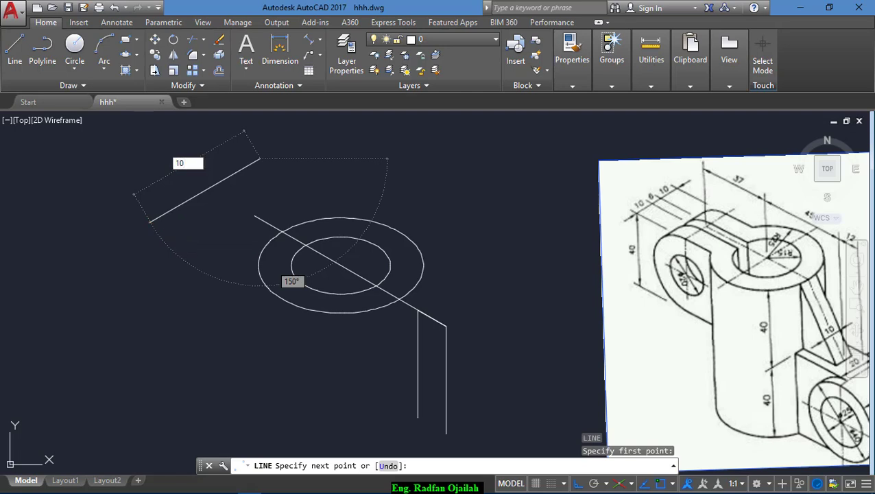
key(Return)
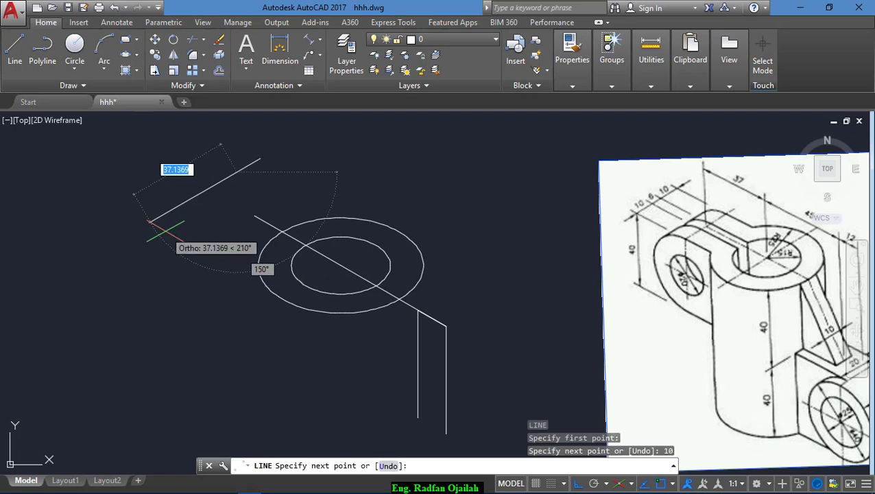
text(6)
key(Return)
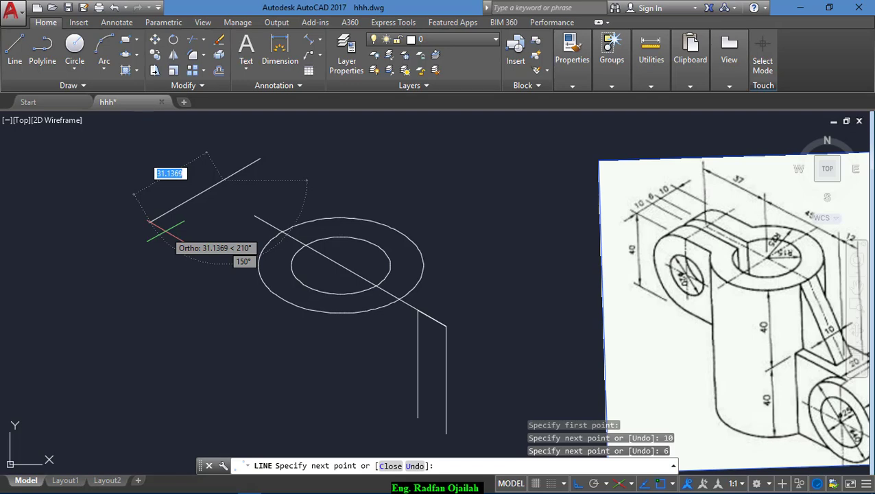
text(10)
key(Return)
key(Return)
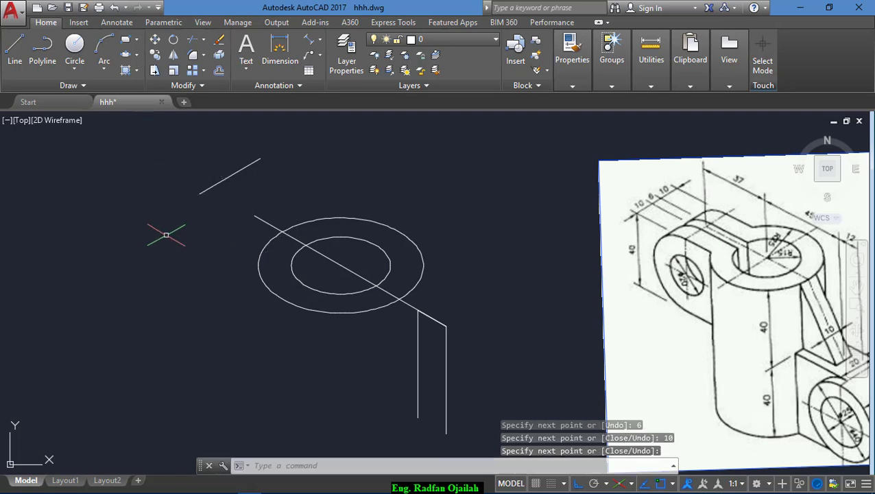
text(ct )
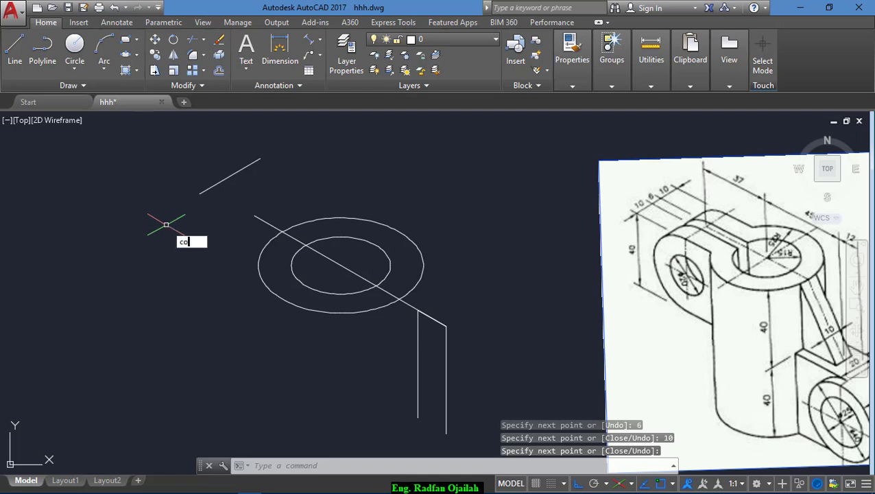
text(o)
key(Return)
click(263, 141)
key(Escape)
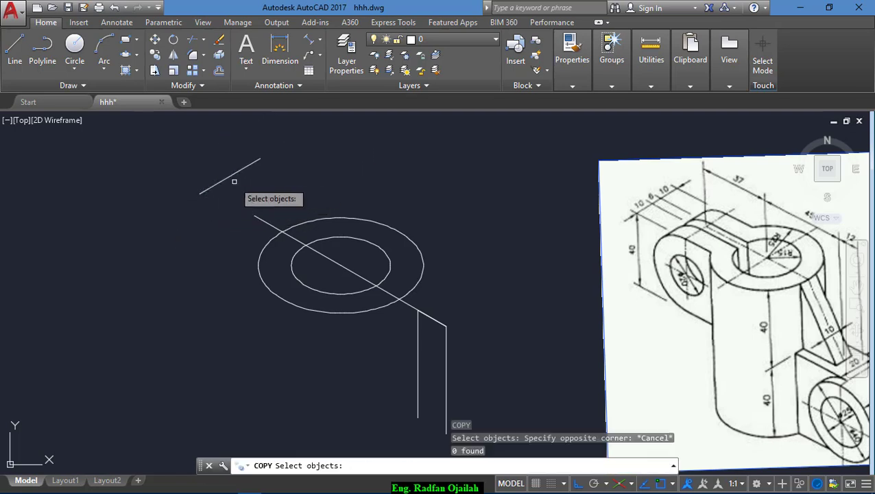
text(m)
key(Return)
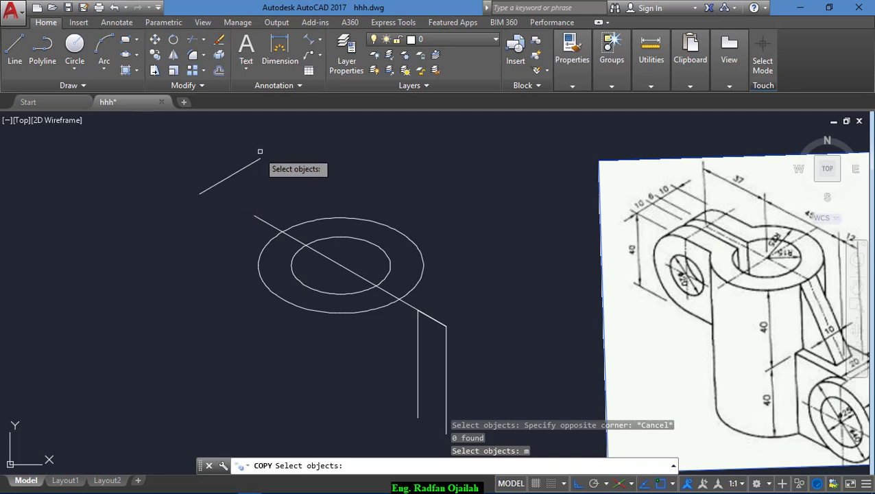
click(273, 140)
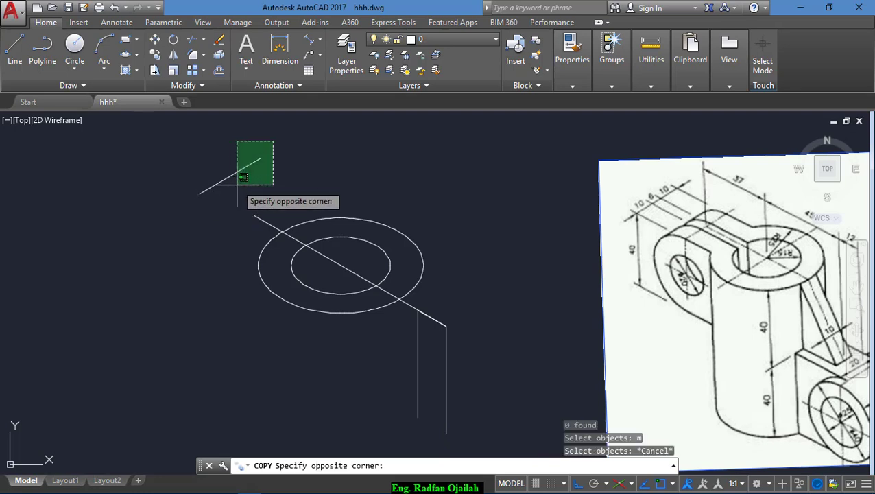
click(195, 202)
click(220, 190)
key(Return)
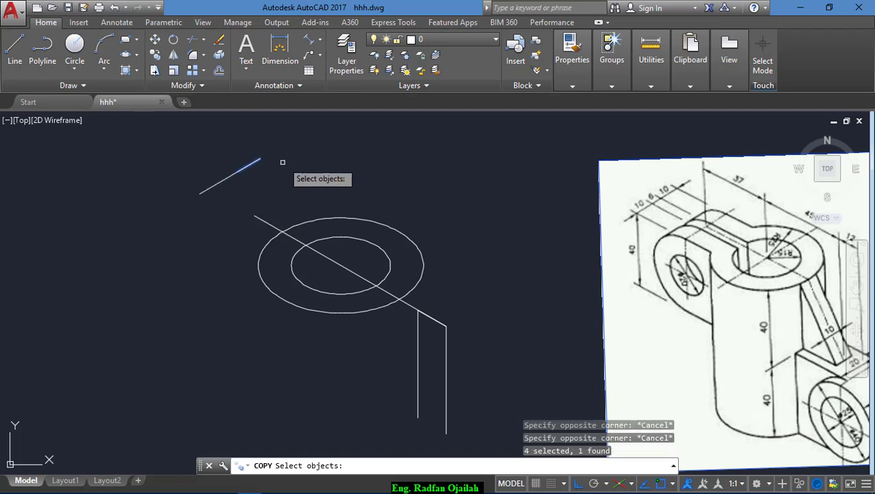
key(Escape)
- Move the 10, 6 and 10 segments from the middle segment's midpoint to the free end of the 37 segment
text(m)
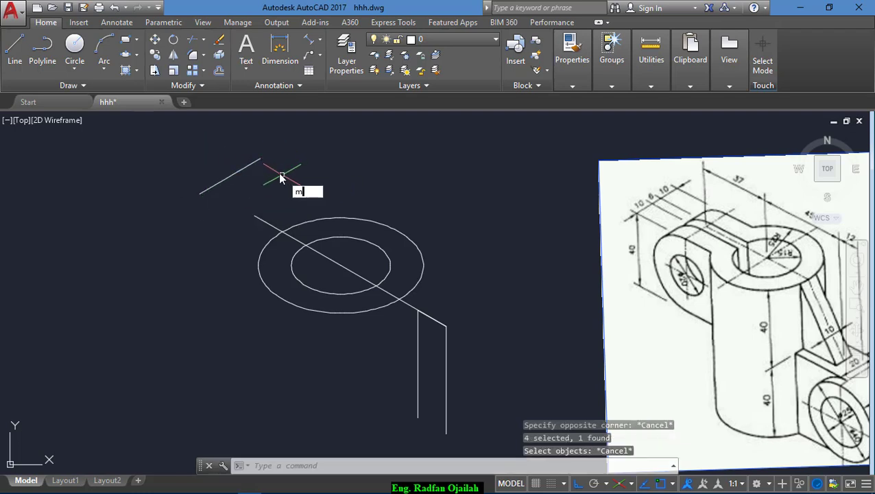
key(Return)
click(288, 136)
click(184, 200)
key(Return)
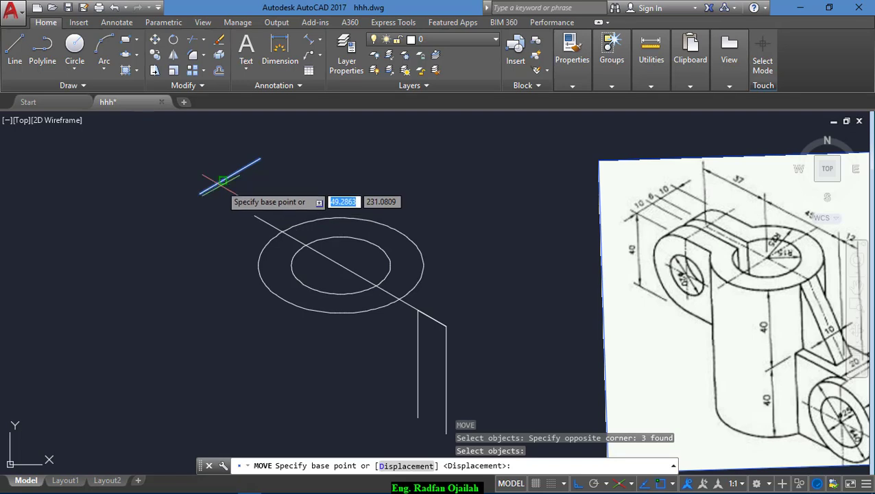
click(231, 177)
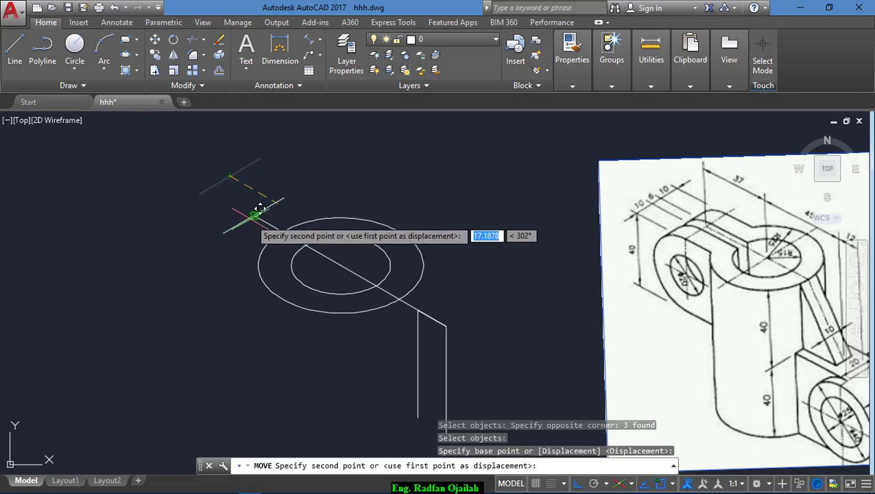
click(256, 213)
key(Escape)
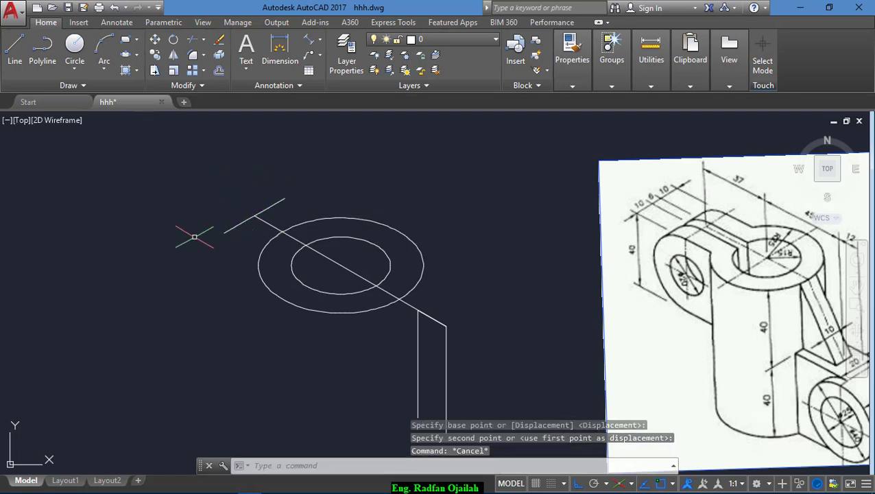
text(l)
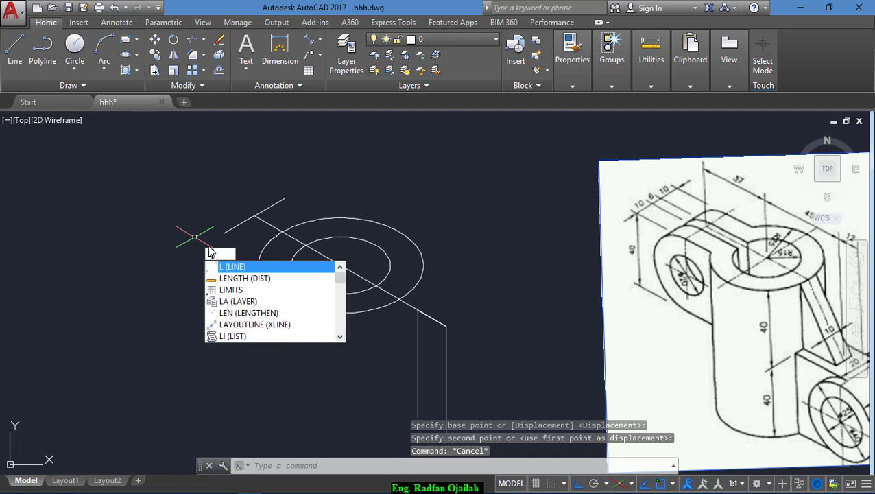
key(Return)
click(224, 234)
key(Escape)
- Draw a 40-long line vertically downward from the lower end of the 10-6-10 segments, using the right isoplane
text(l)
key(Return)
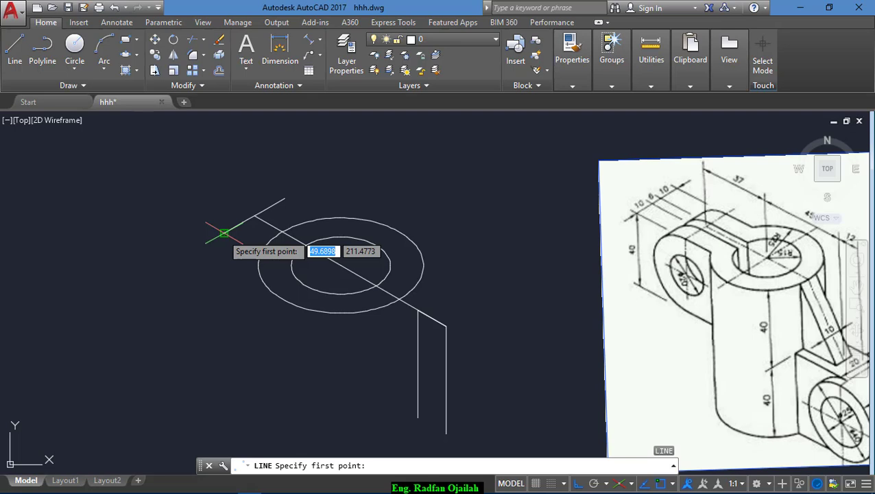
click(224, 233)
key(F5)
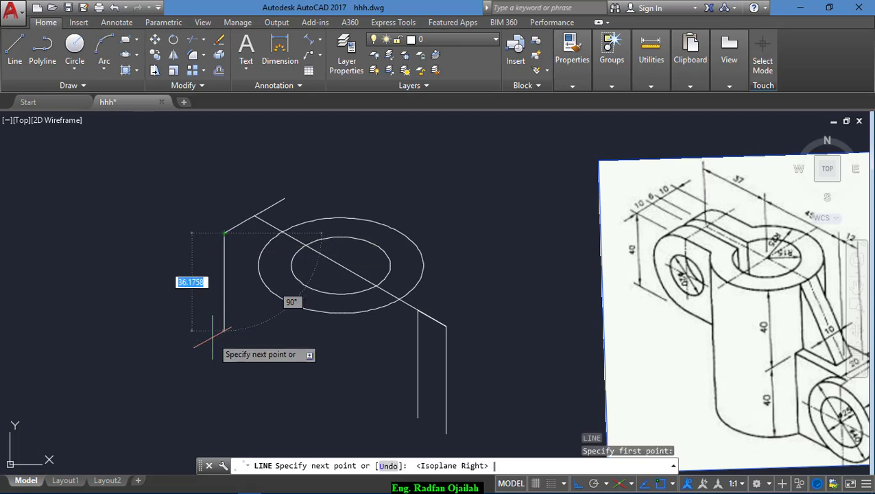
text(3)
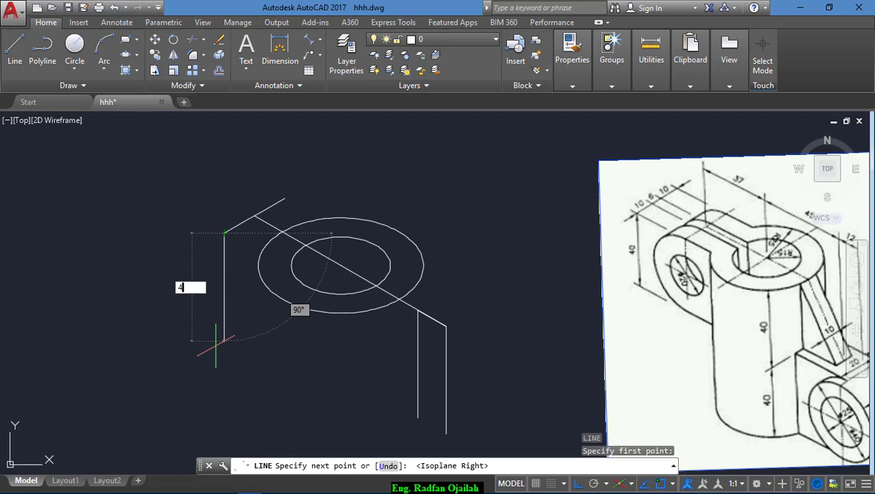
text(0)
key(Return)
key(Return)
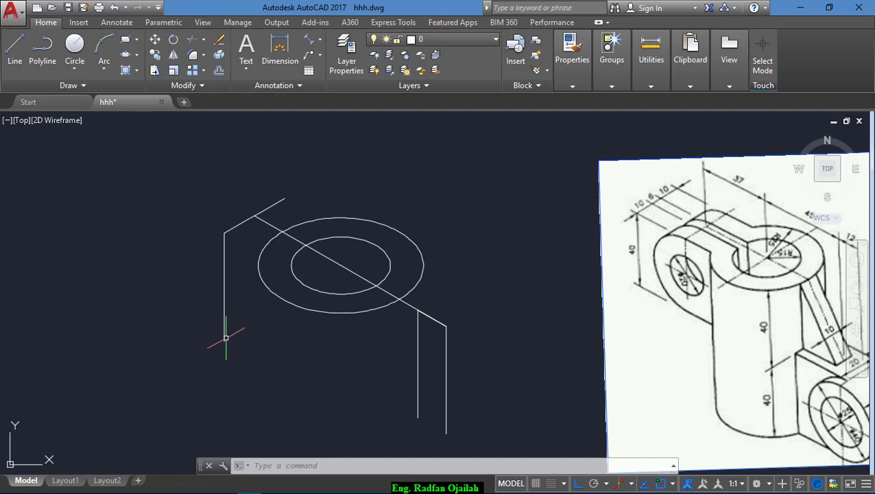
- Draw a single line over the 10-6-10 segments, from their lower end to their upper end
text(l)
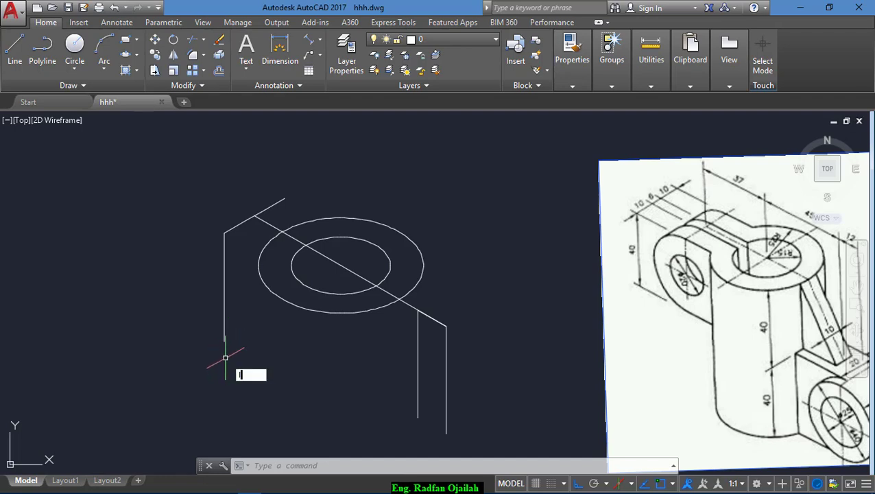
key(Return)
click(224, 233)
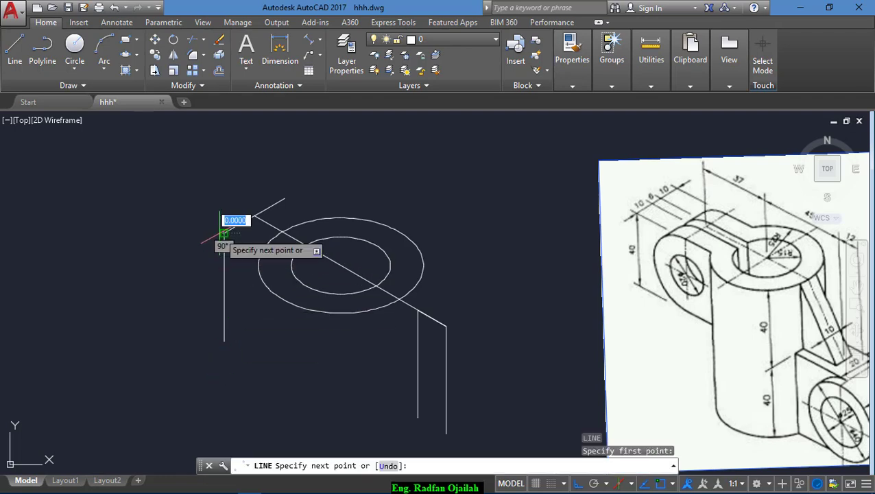
click(285, 199)
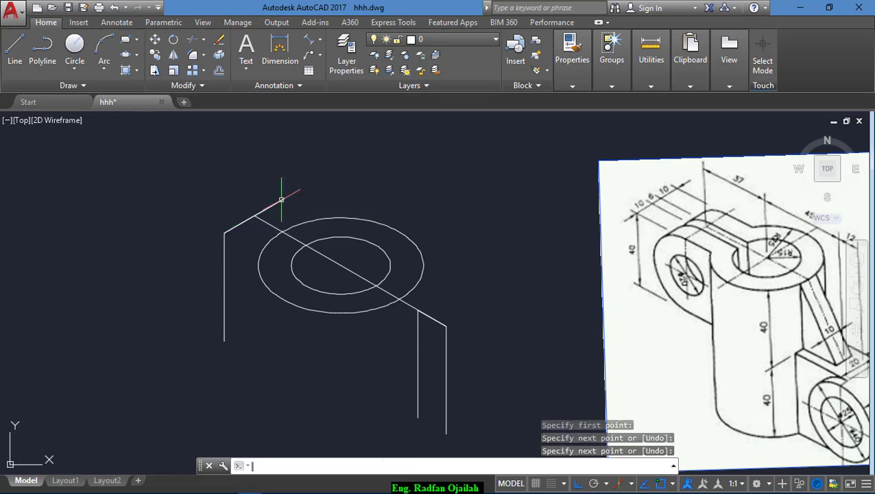
key(Return)
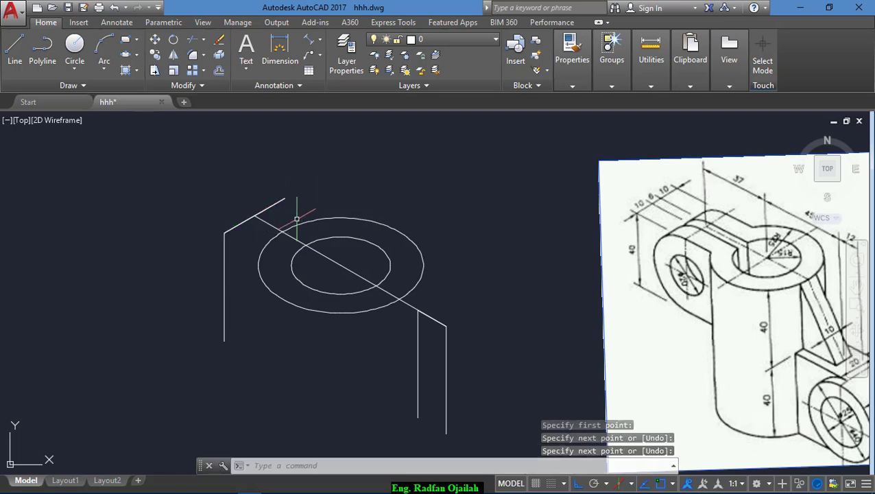
- Copy the single line over the 10-6-10 segments from its lower end to the leftmost point of the radius 25 isocircle
text(co)
key(Return)
click(235, 228)
key(Return)
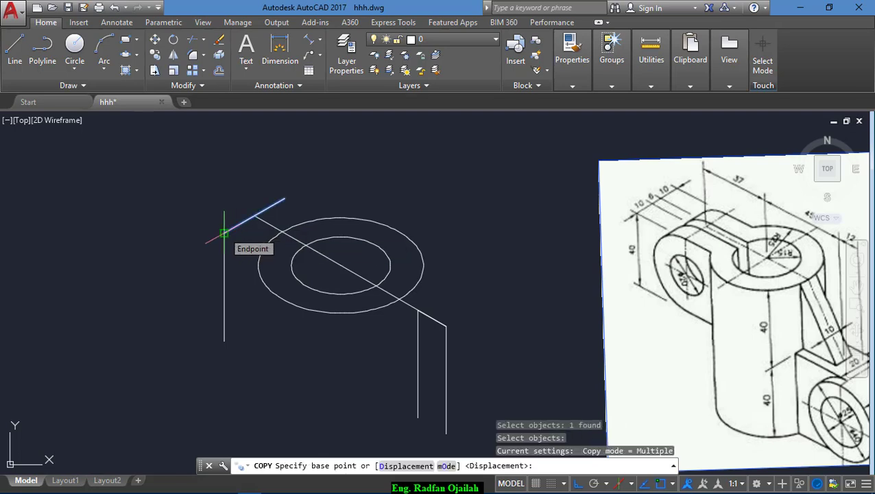
click(224, 233)
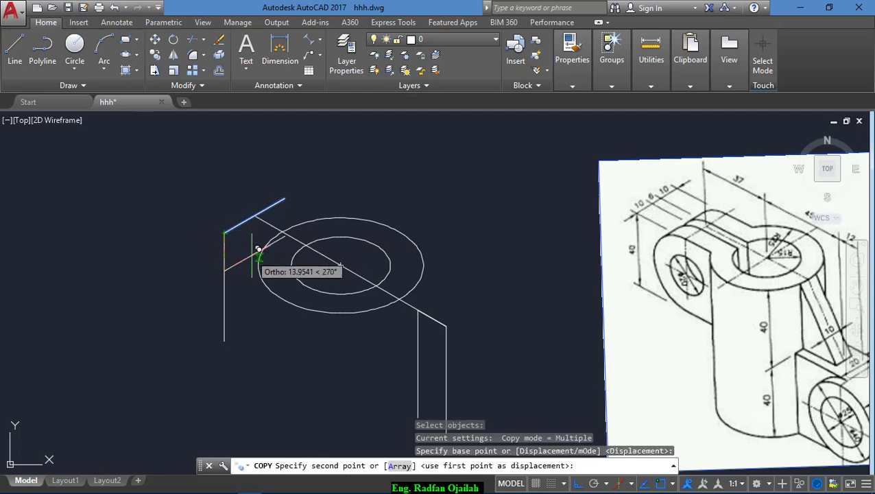
click(258, 265)
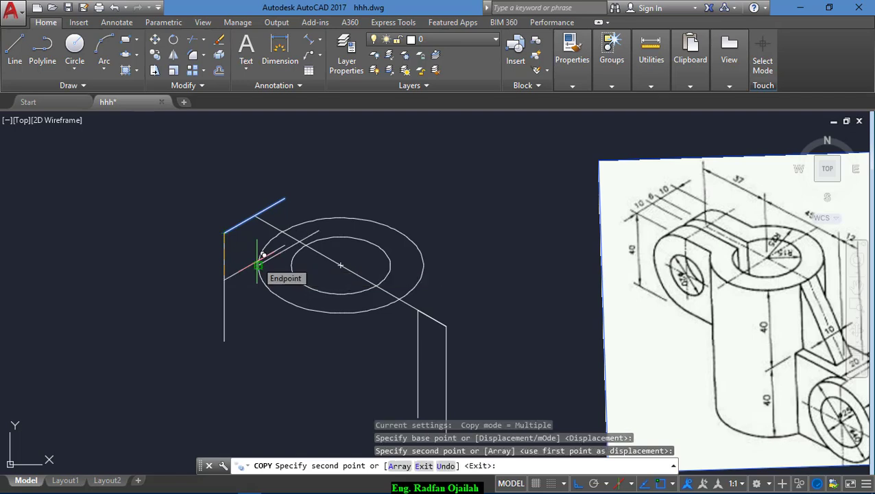
key(Escape)
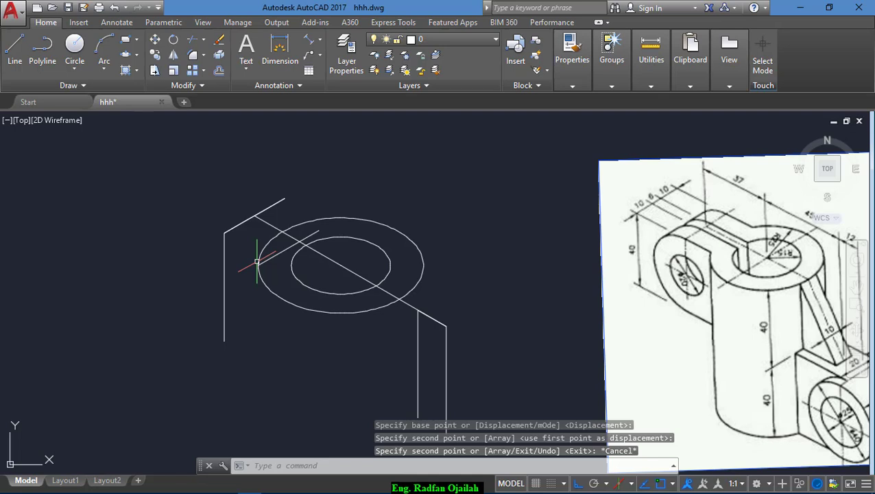
text(l)
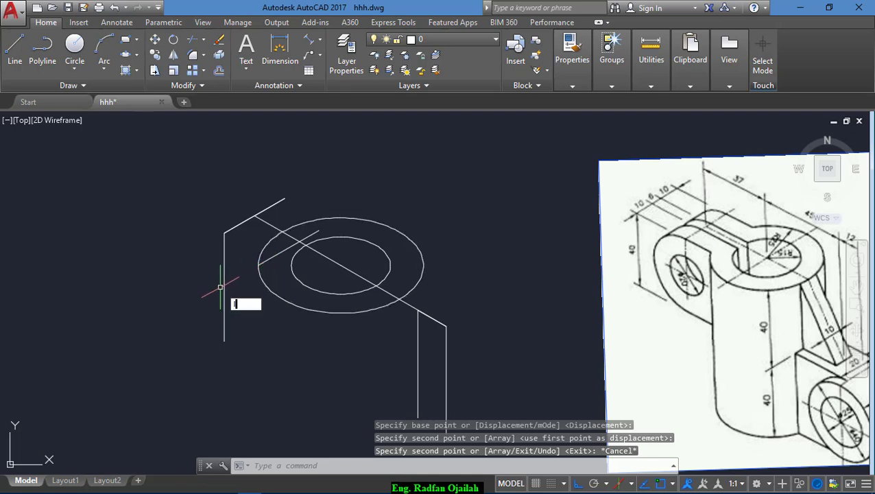
key(Return)
click(224, 233)
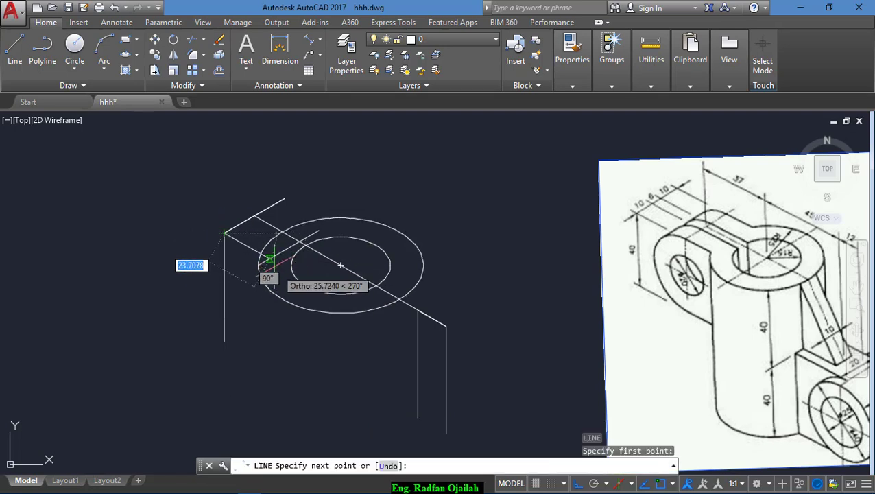
key(Escape)
- Erase the copied line that starts at the leftmost point of the radius 25 isocircle
click(268, 257)
key(Delete)
- Draw a line about 20 long from the upper end of the 10-6-10 segments into the radius 25 isocircle, using the left isoplane
text(l)
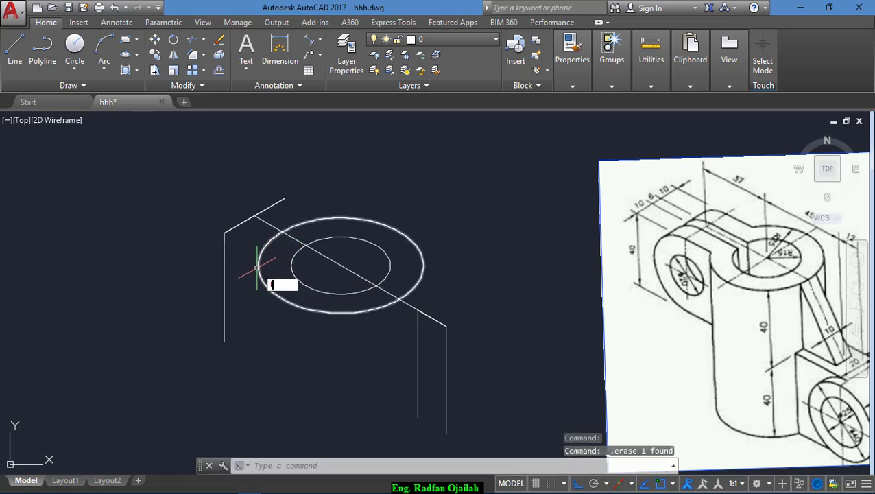
key(Return)
click(284, 198)
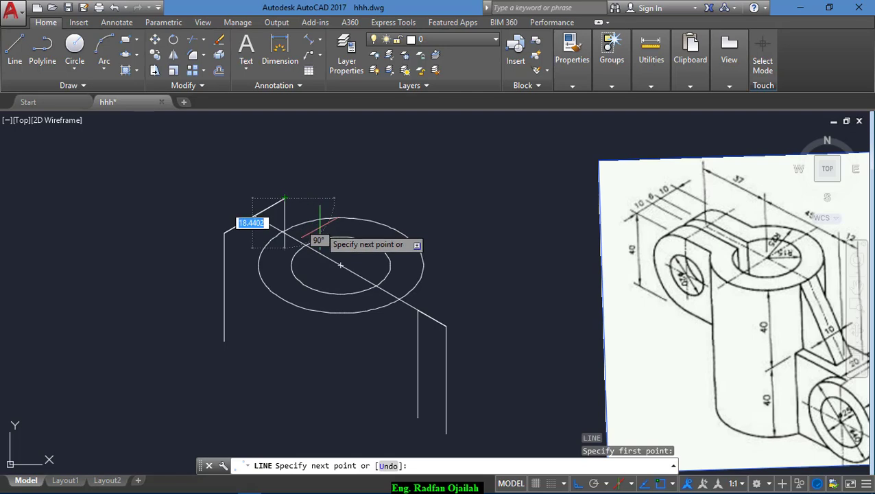
key(F5)
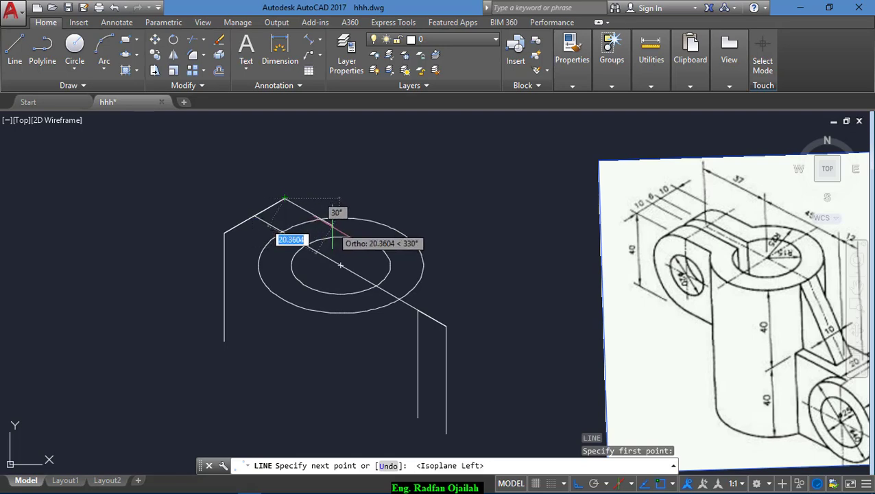
click(329, 228)
key(Return)
- Copy the new lug edge line from the upper end to the lower end of the 10-6-10 segments
text(co)
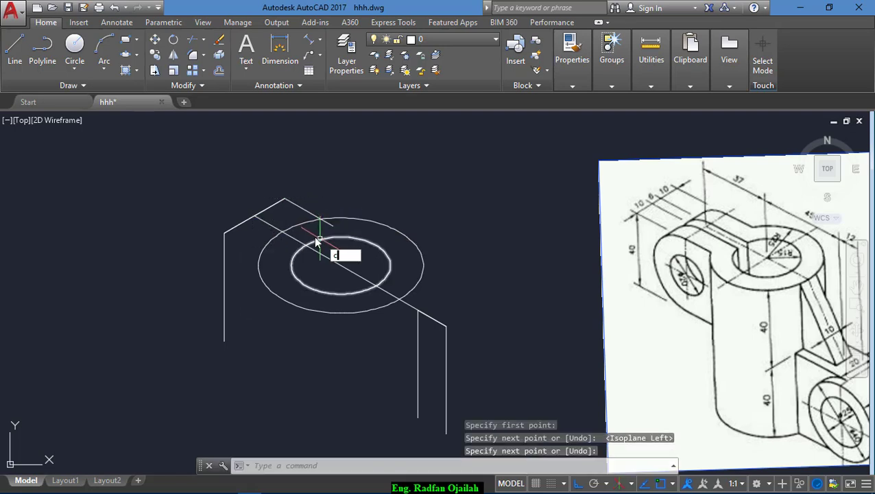
key(Return)
click(301, 207)
key(Return)
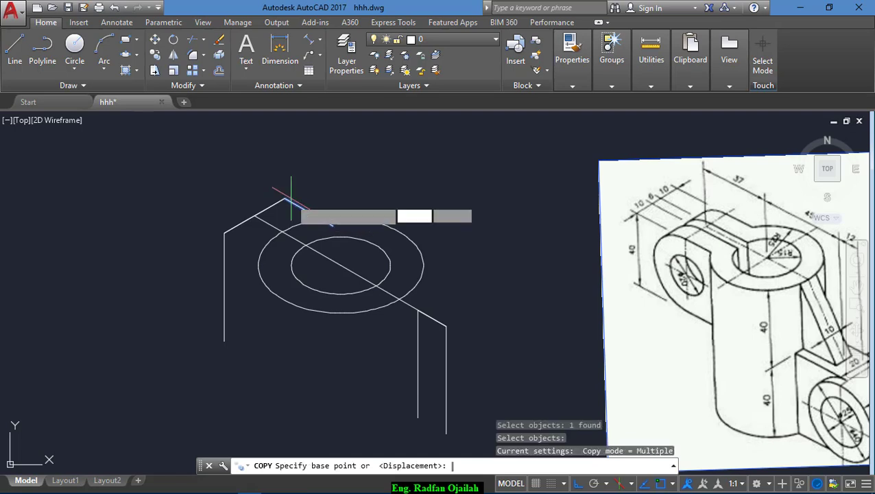
click(284, 198)
click(225, 232)
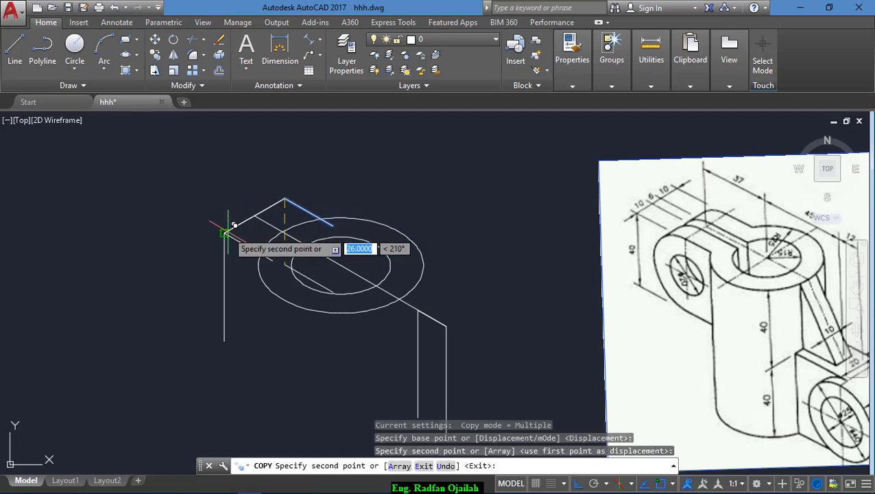
key(Escape)
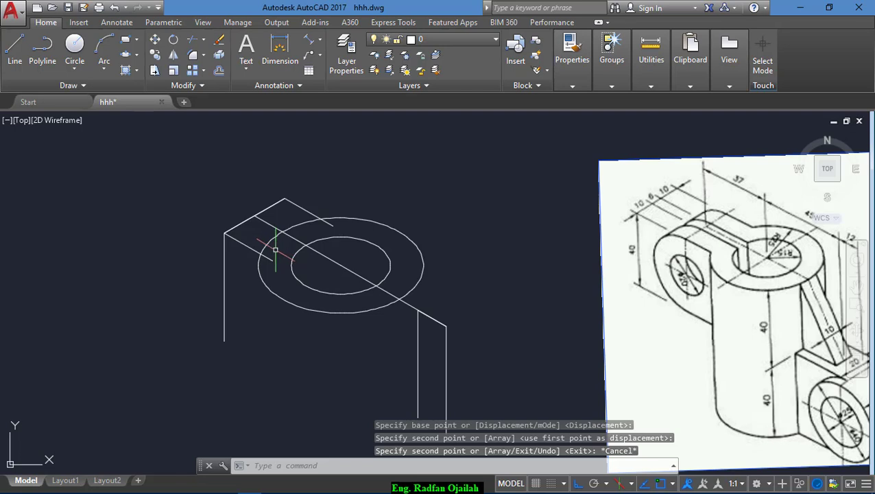
- Trim both lug edge lines where they run inside the radius 25 isocircle, and erase the 37-long centre line
text(tr)
key(Return)
key(Return)
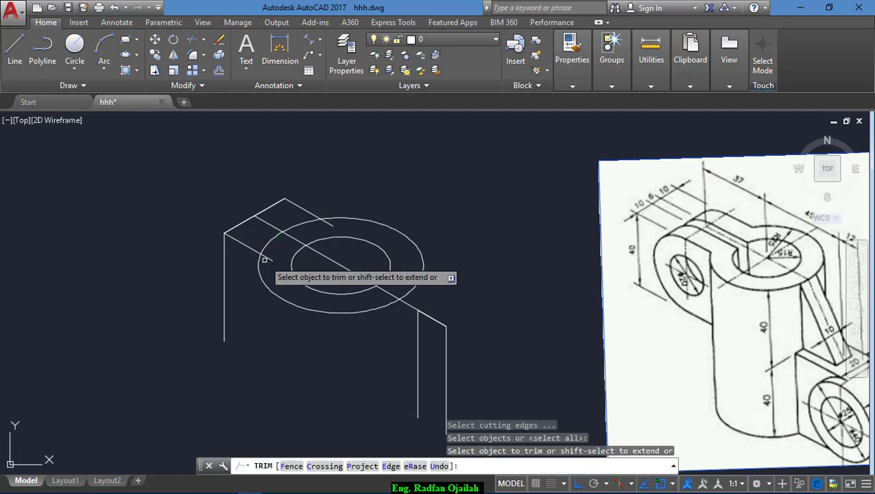
click(329, 222)
key(Escape)
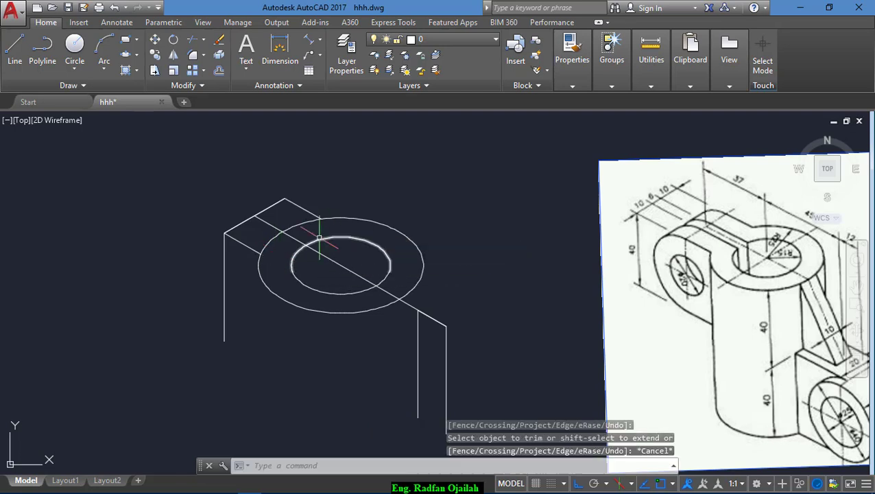
click(298, 241)
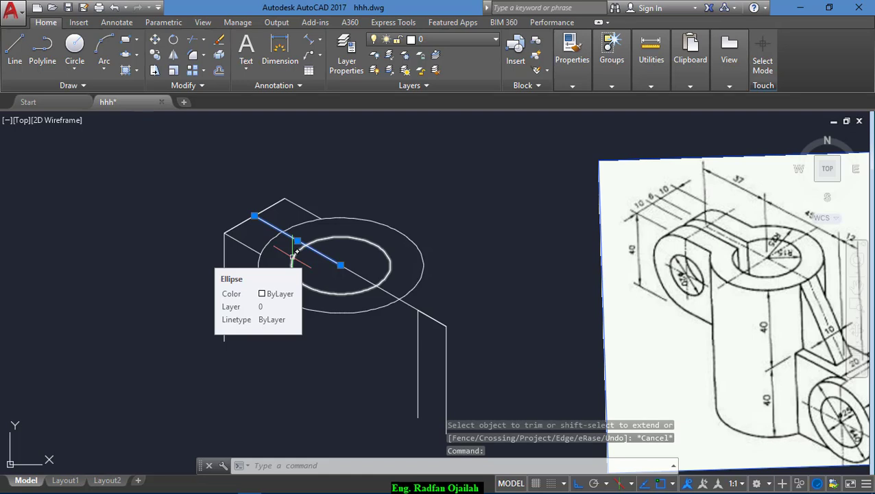
key(Delete)
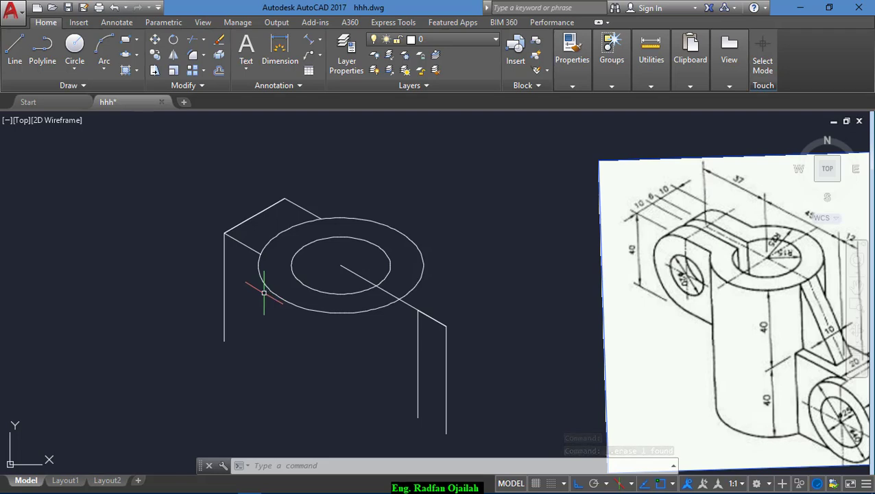
- Draw a radius 10 isocircle in the left isoplane, centred on the midpoint of the lug's 40-long vertical line
click(131, 70)
click(103, 150)
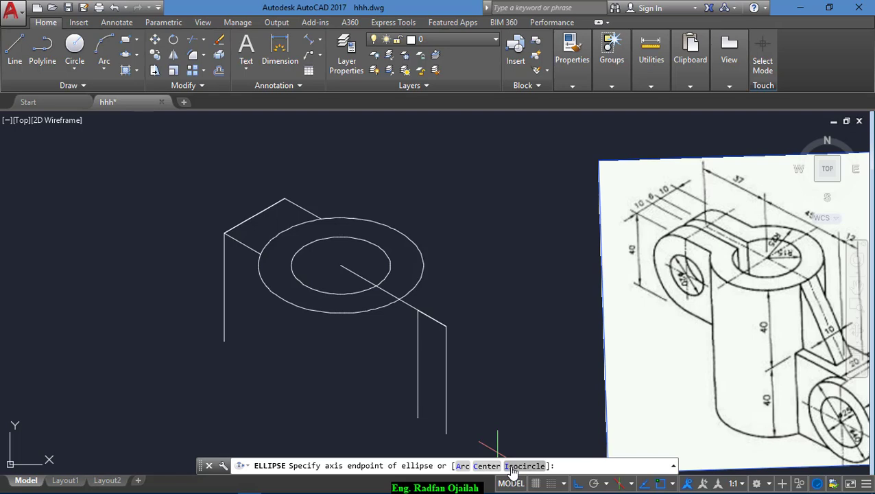
click(508, 467)
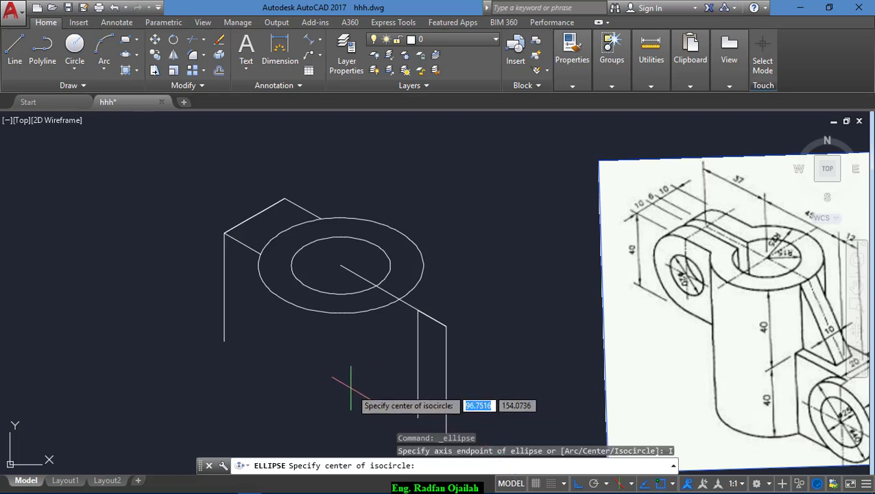
click(224, 288)
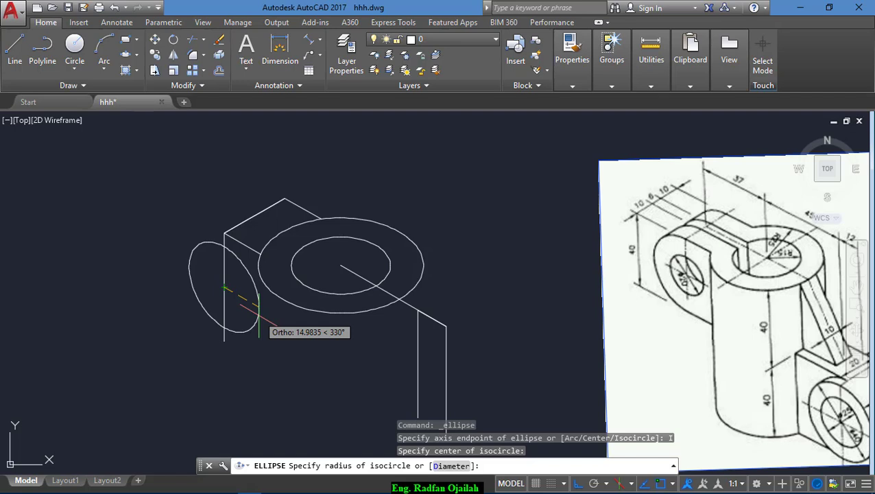
text(10)
key(Return)
- Draw a concentric isocircle of radius 20 around the lug hole, reaching the upper end of the 40-long line
key(Return)
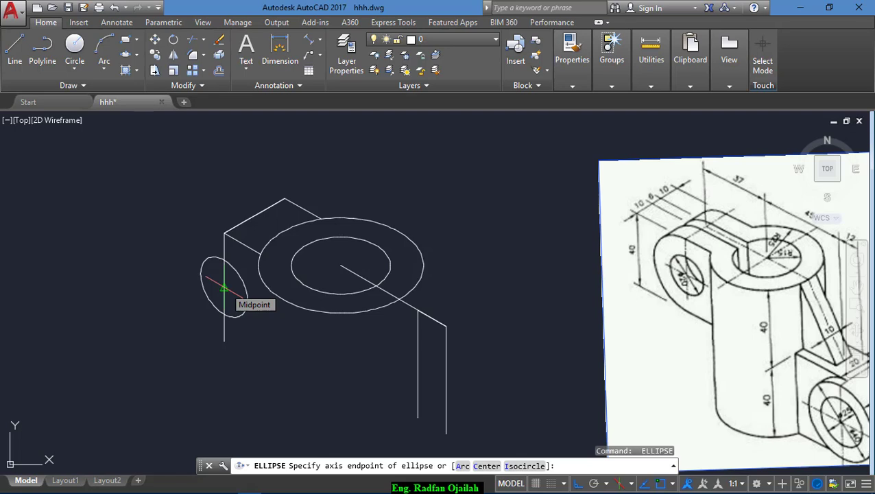
click(223, 288)
key(Escape)
key(Return)
key(Return)
text(i)
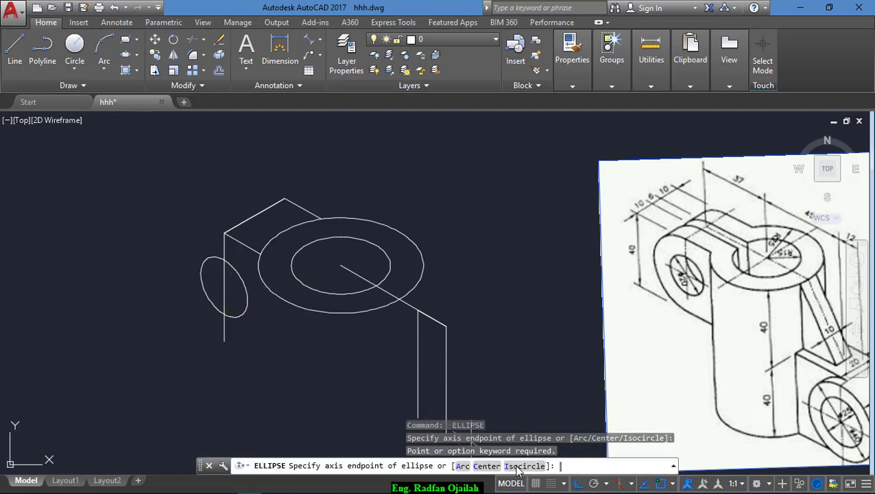
key(Return)
click(224, 286)
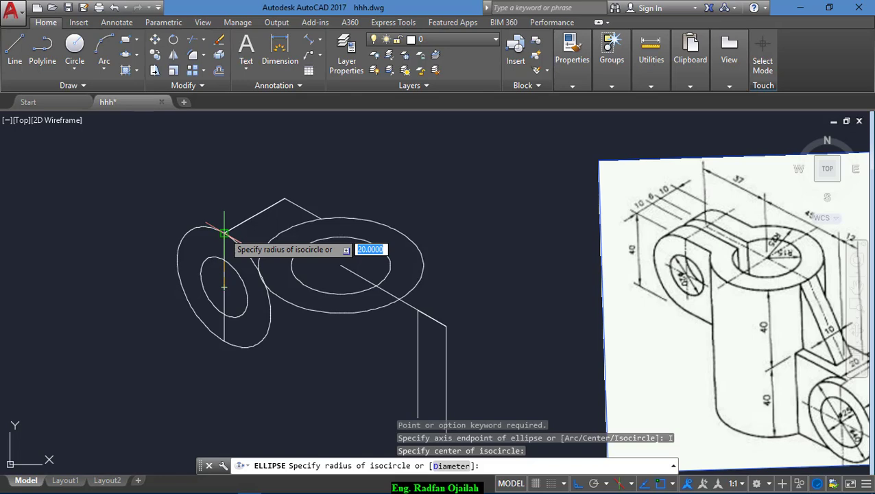
key(Escape)
- Trim the radius 20 isocircle to its outer half at the lug's 40-long vertical line, and erase that line
text(tr)
key(Return)
key(Return)
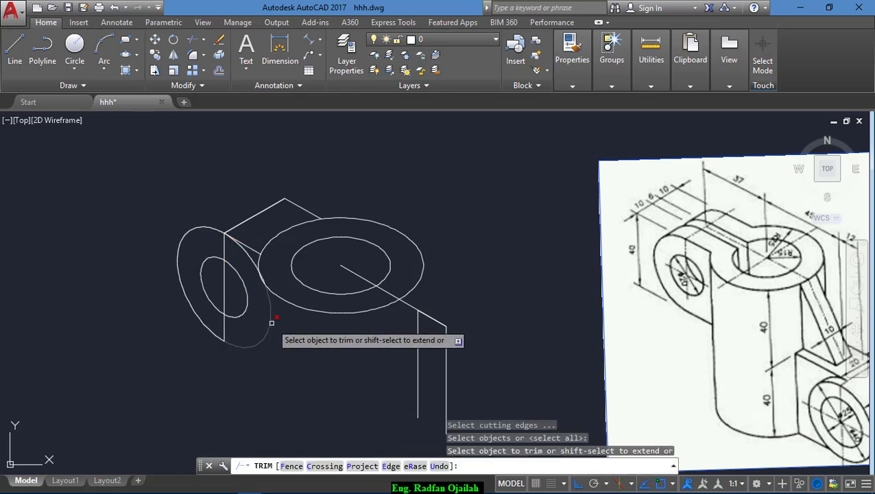
click(271, 322)
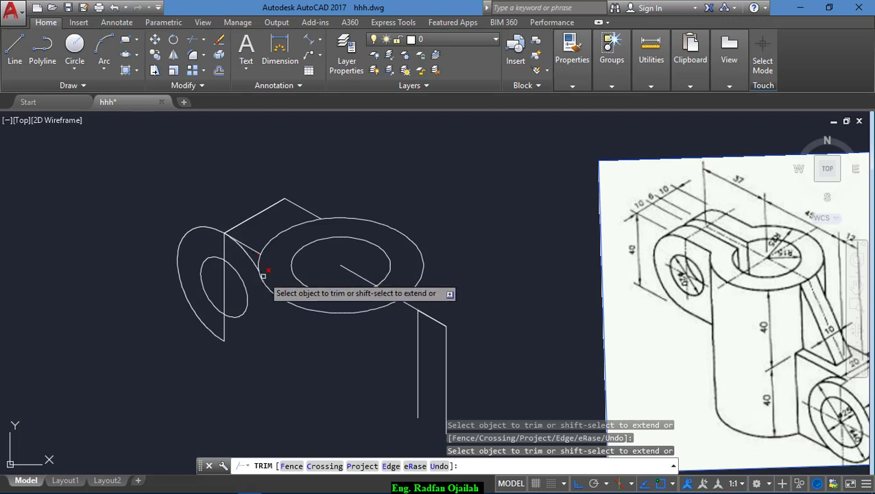
click(254, 254)
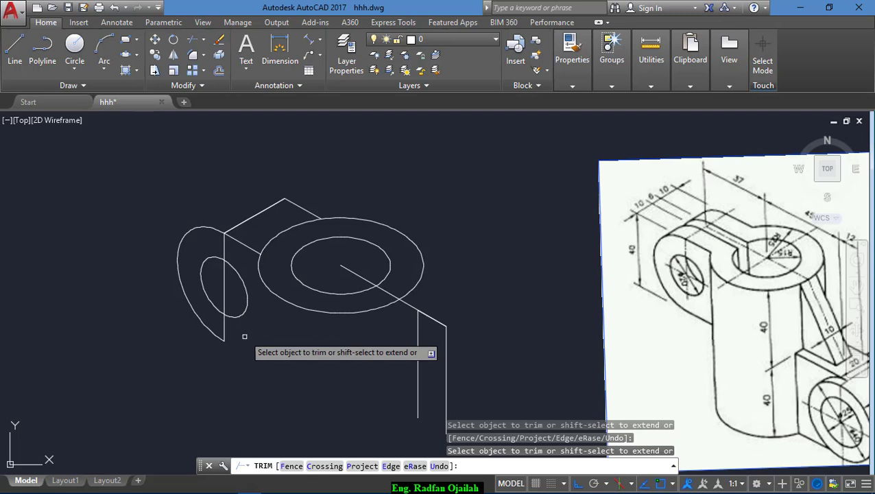
key(Escape)
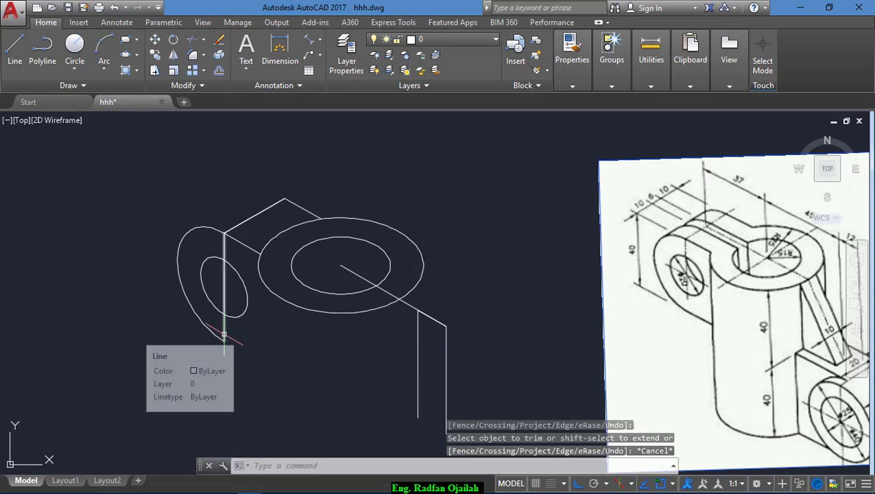
click(223, 335)
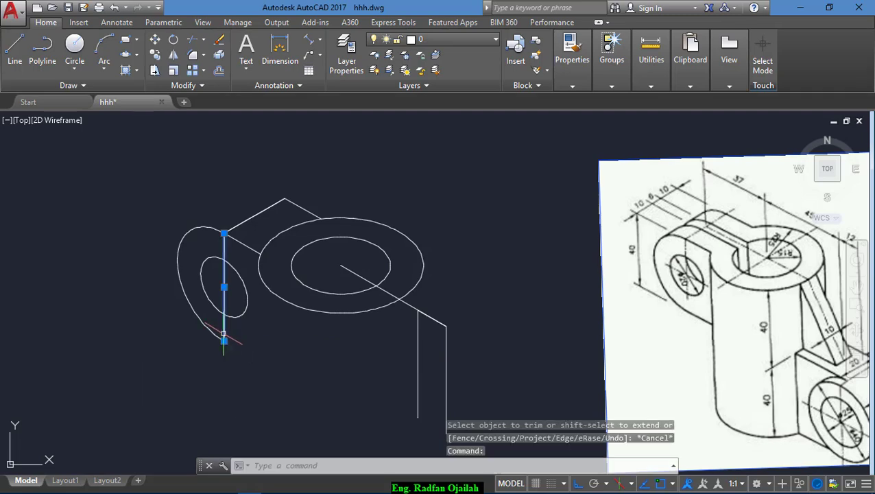
key(Delete)
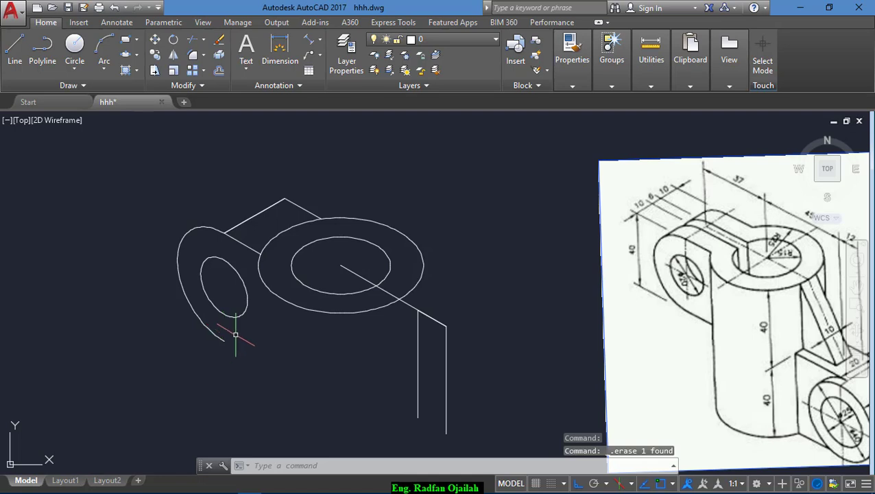
- Draw an 80-long vertical line downward from the leftmost point of the radius 25 isocircle as the cylinder's side edge
text(l)
key(Return)
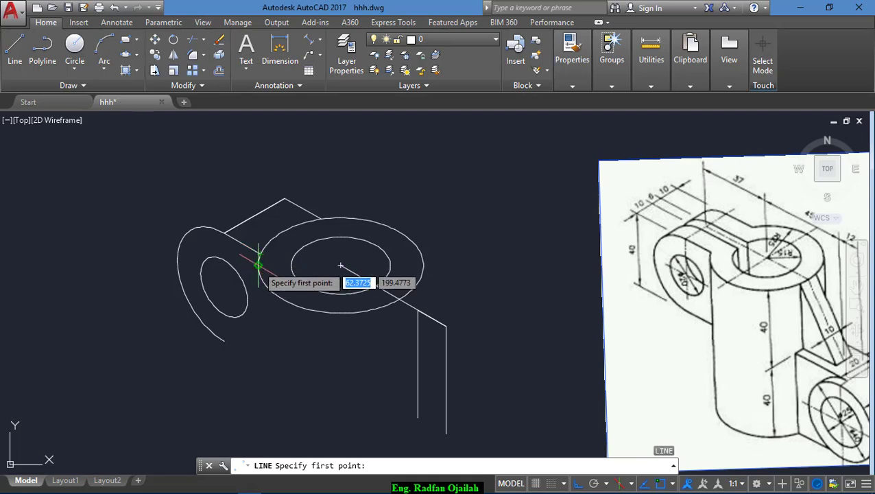
click(261, 256)
scroll(271, 240, down, 2)
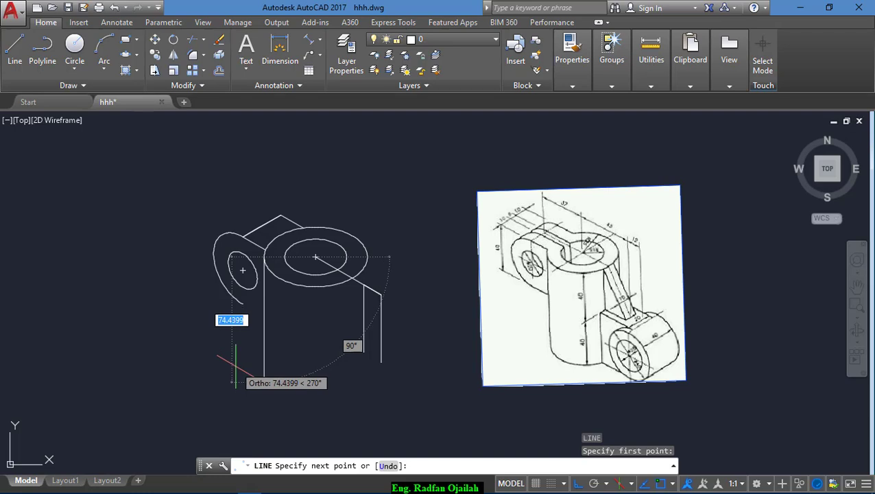
text(80)
key(Return)
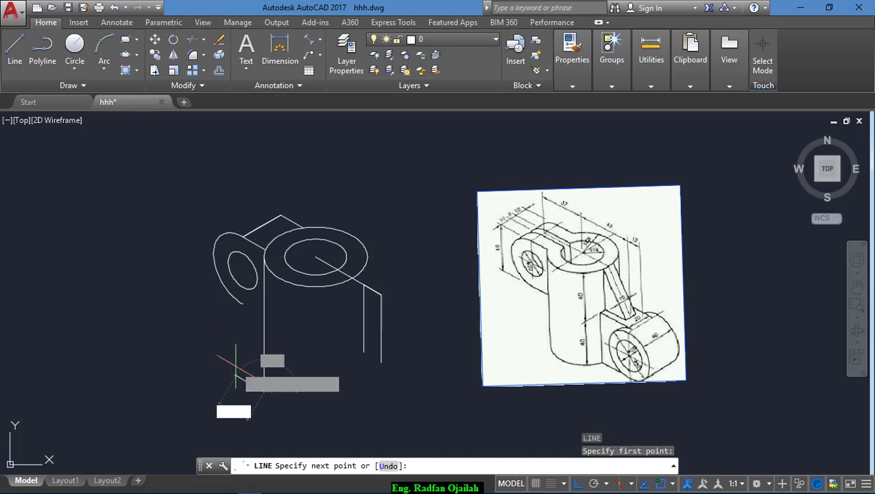
key(Return)
scroll(250, 304, up, 2)
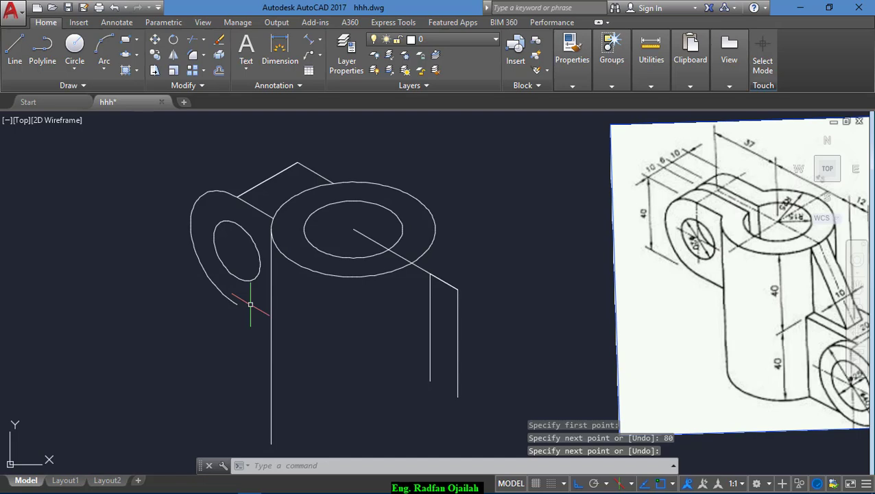
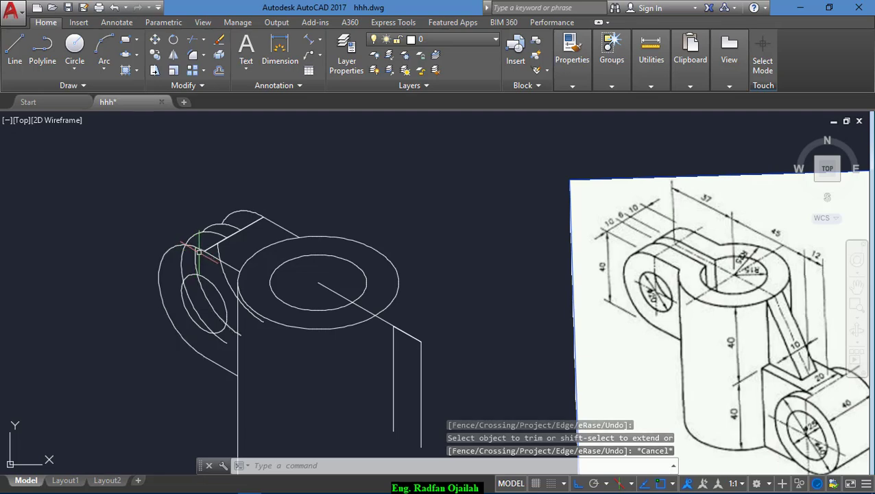
- Draw a line joining the rounded outer edges of the rear lug plate, from its back arc to its front arc
text(l)
key(Return)
click(206, 219)
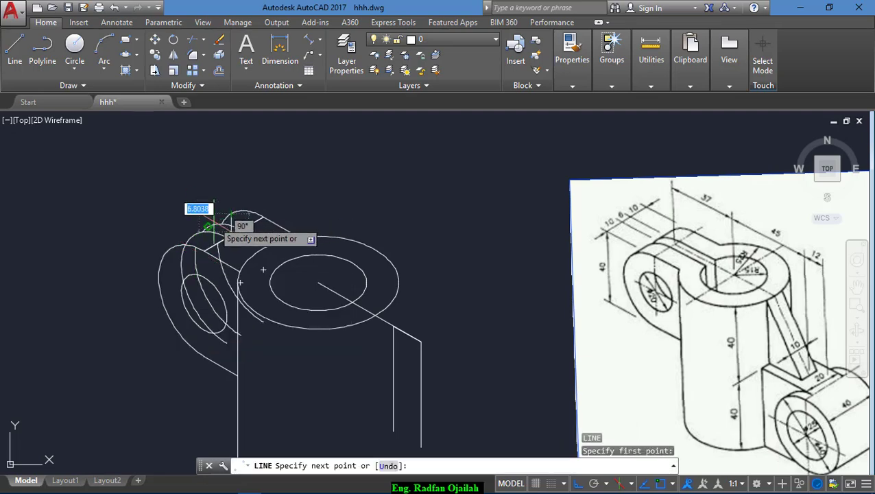
click(207, 224)
key(Return)
- Draw a line joining the rounded outer edges of the front lug plate, from its back arc to its front arc
key(Return)
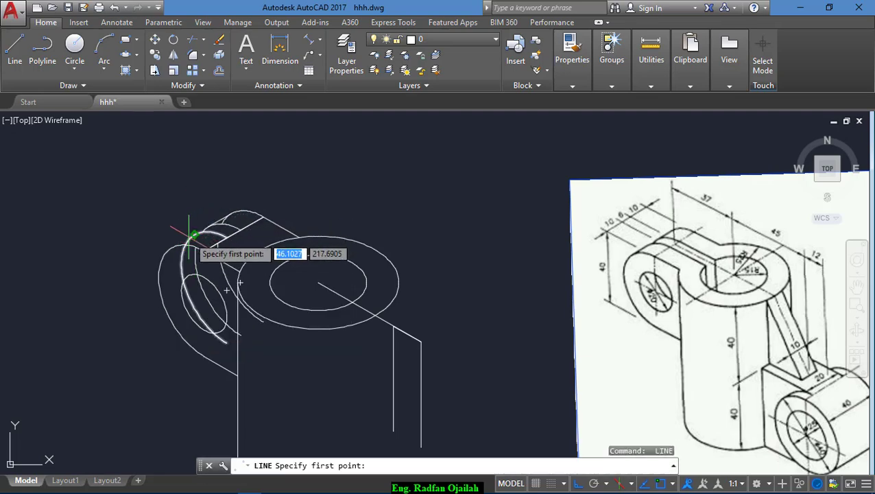
click(194, 235)
click(170, 248)
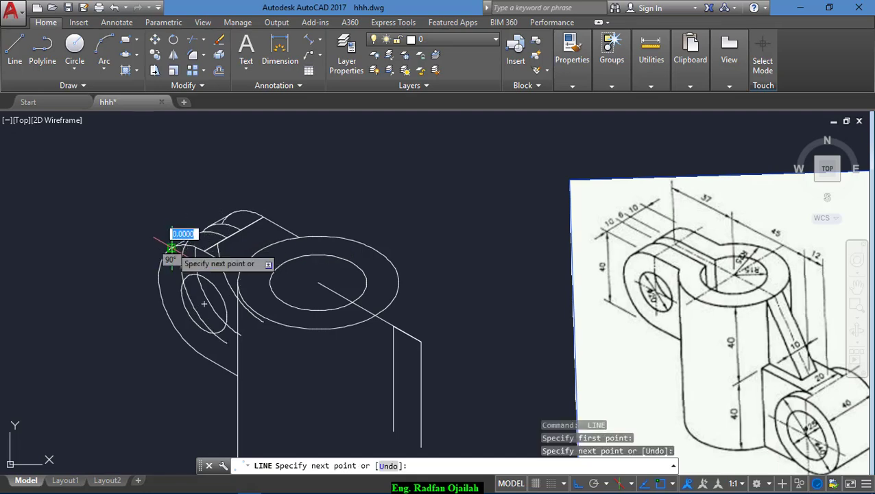
key(Return)
- Trim the hidden back-arc portions of both lug plates behind their rounded outer edges
scroll(219, 224, up, 5)
text(tr)
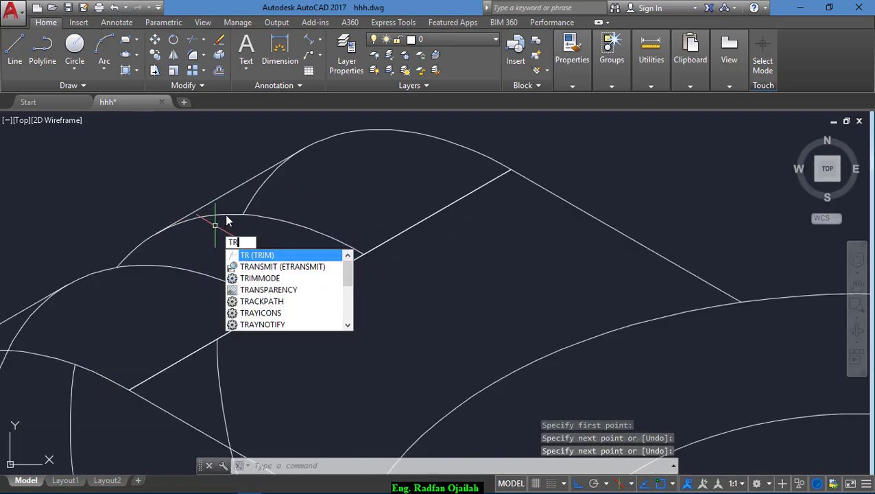
key(Return)
key(Return)
scroll(235, 229, down, 2)
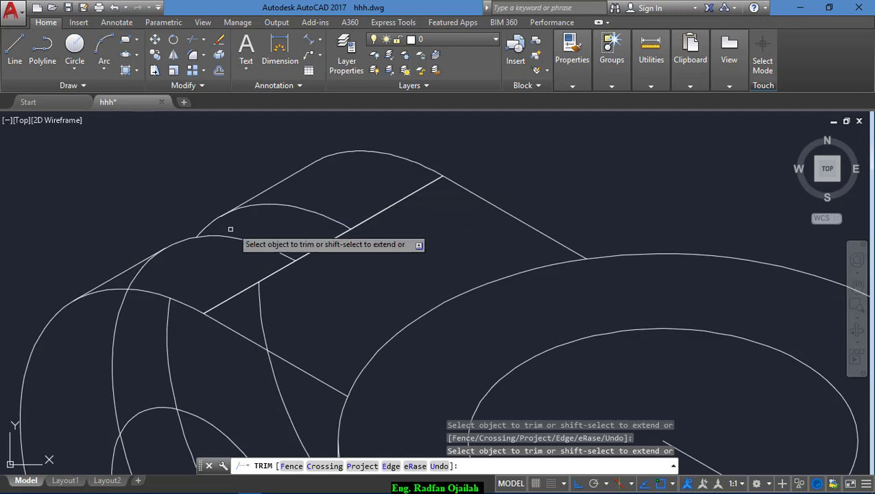
scroll(170, 231, down, 3)
scroll(170, 231, down, 2)
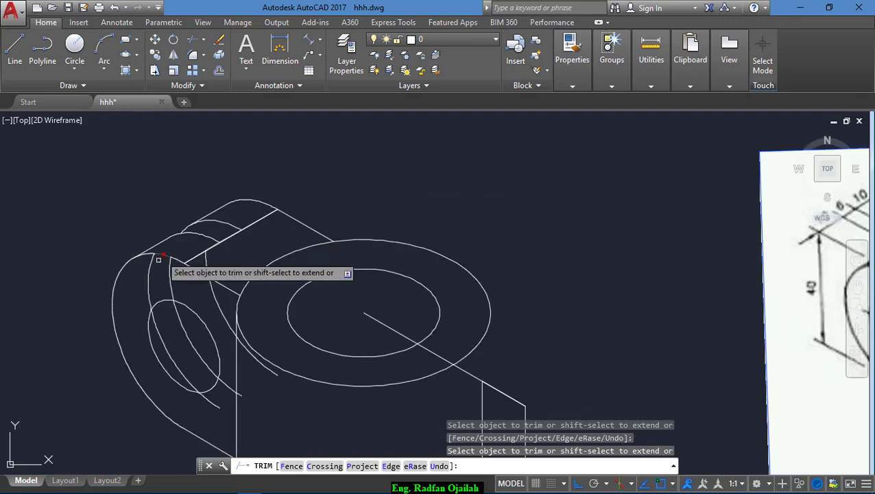
key(Escape)
- Erase the three leftover hidden arcs below the lug's top: two crossing the front face and one beside the cylinder
click(146, 277)
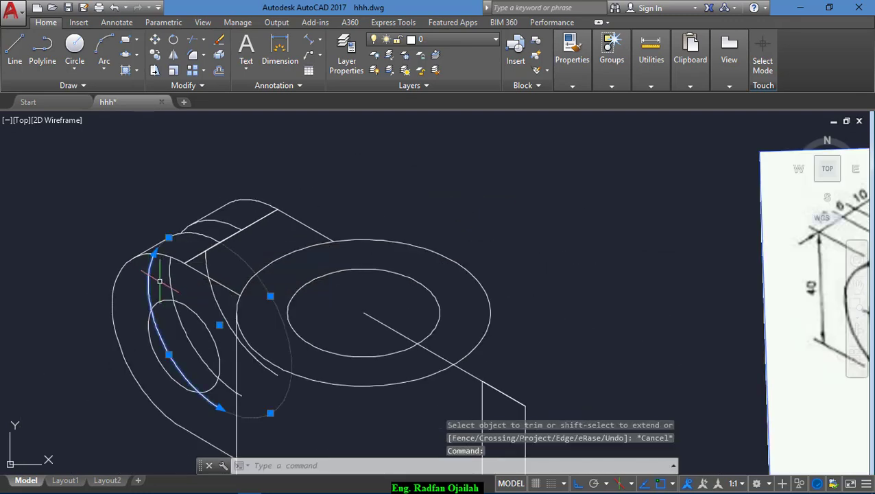
key(Delete)
click(174, 287)
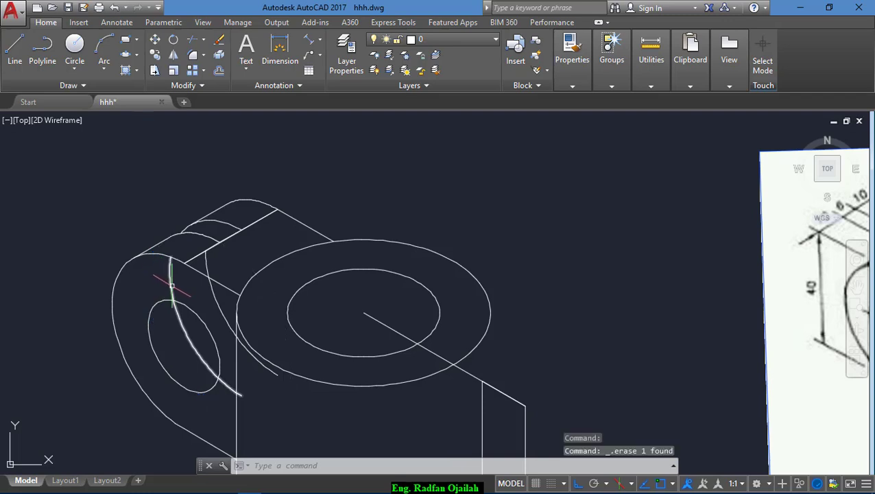
key(Delete)
click(209, 298)
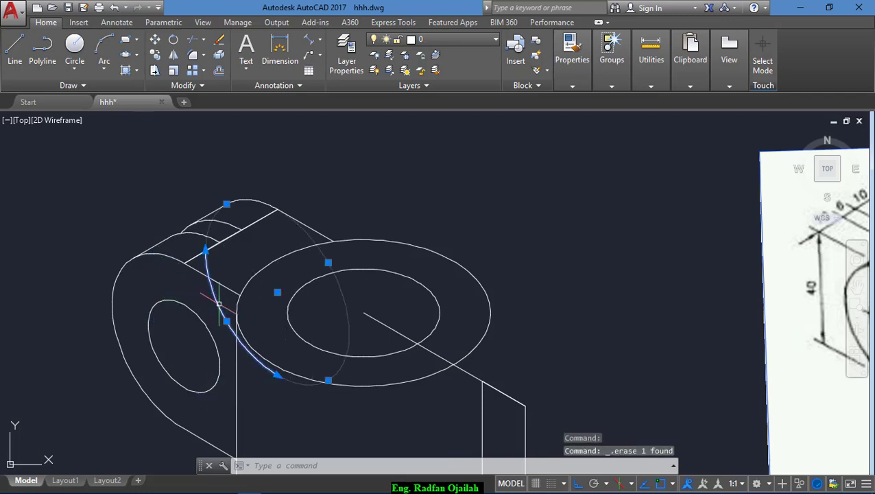
key(Delete)
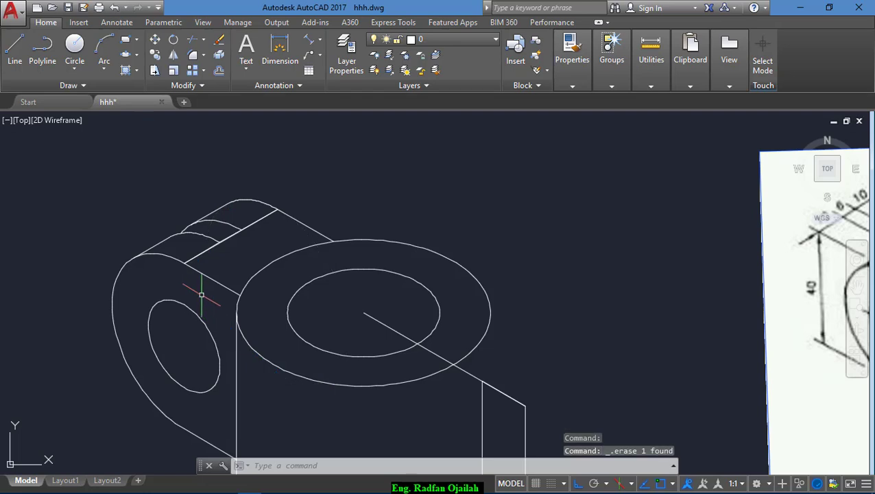
- Trim away the portion of the radius 25 isocircle lying between the lug's two outer edges
text(tr)
key(Return)
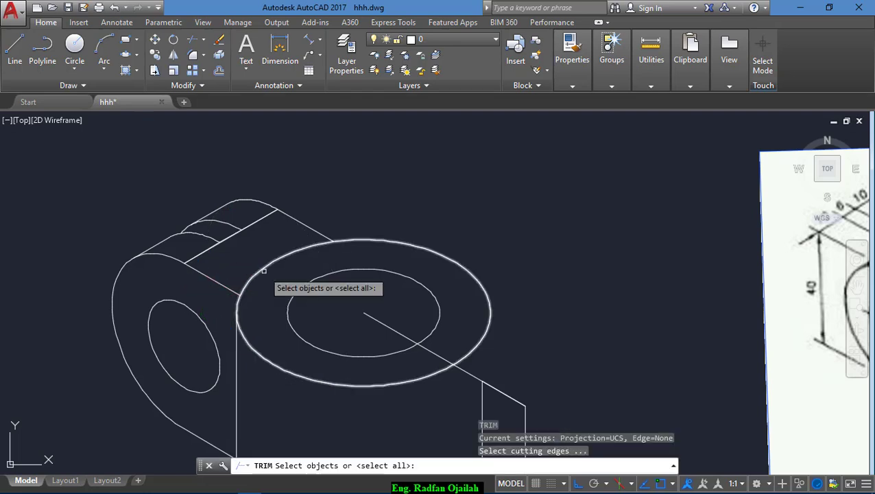
key(Return)
key(Escape)
scroll(235, 238, down, 2)
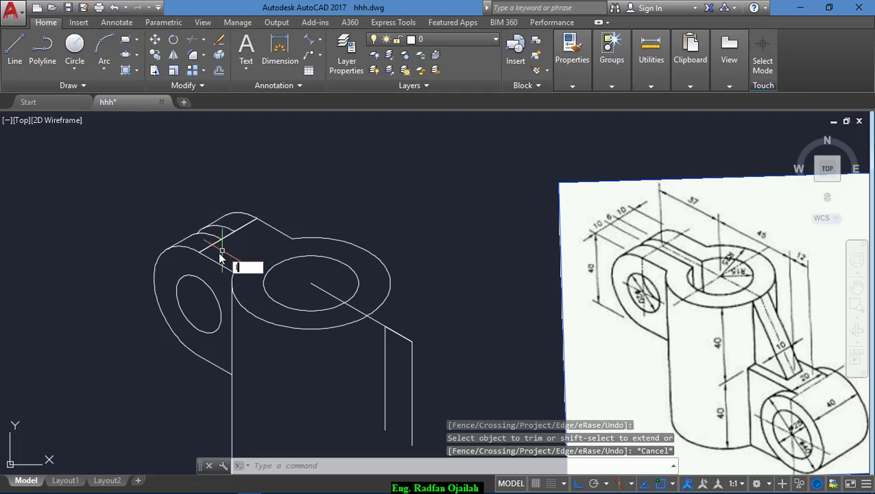
- Draw the slot's two parallel 330° edges from the inner corners of the lug plates into the radius 15 isocircle
text(l)
key(Return)
click(221, 239)
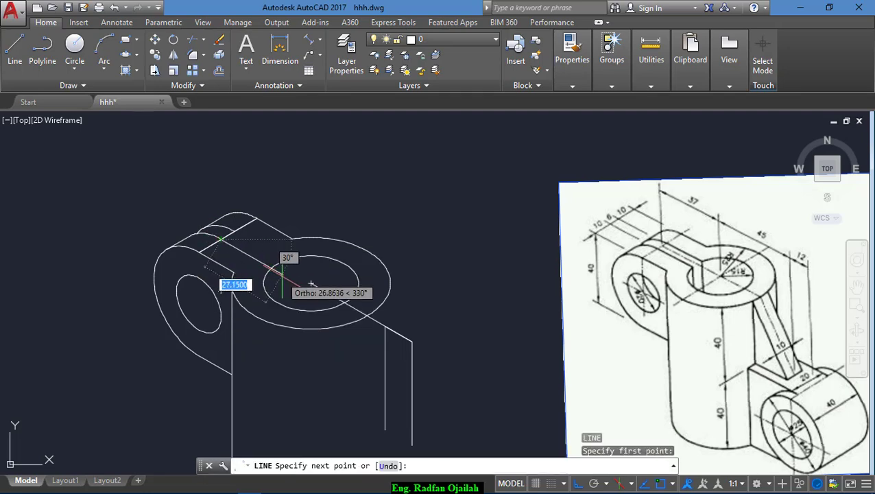
key(Escape)
key(Return)
click(235, 230)
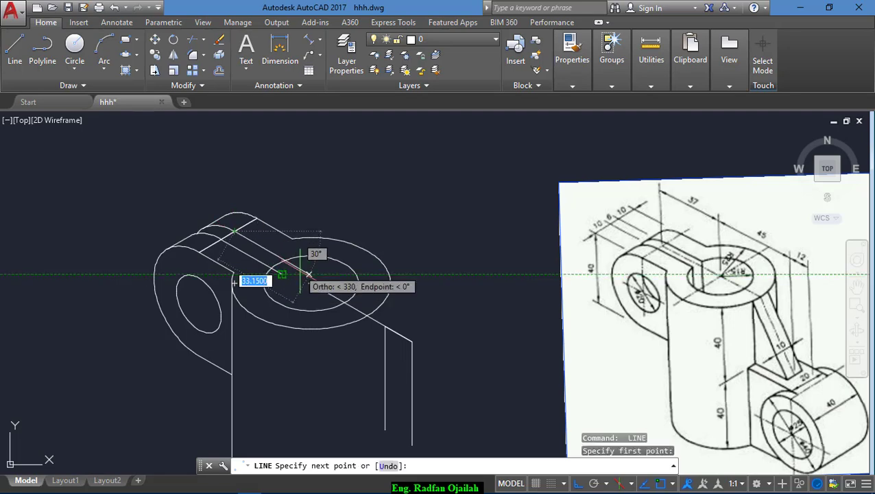
scroll(309, 274, up, 5)
click(303, 264)
key(Return)
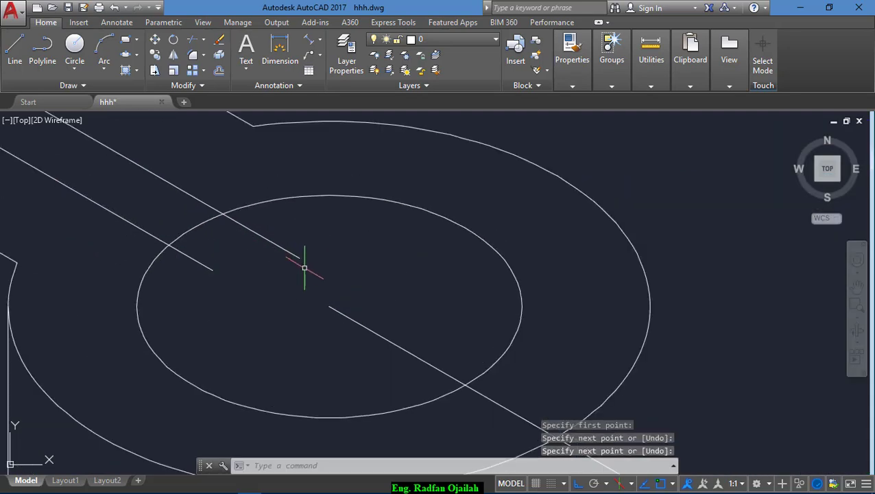
- Trim the slot edges at the radius 15 isocircle and remove the isocircle's arc between them
scroll(305, 267, down, 2)
text(tr)
key(Return)
key(Return)
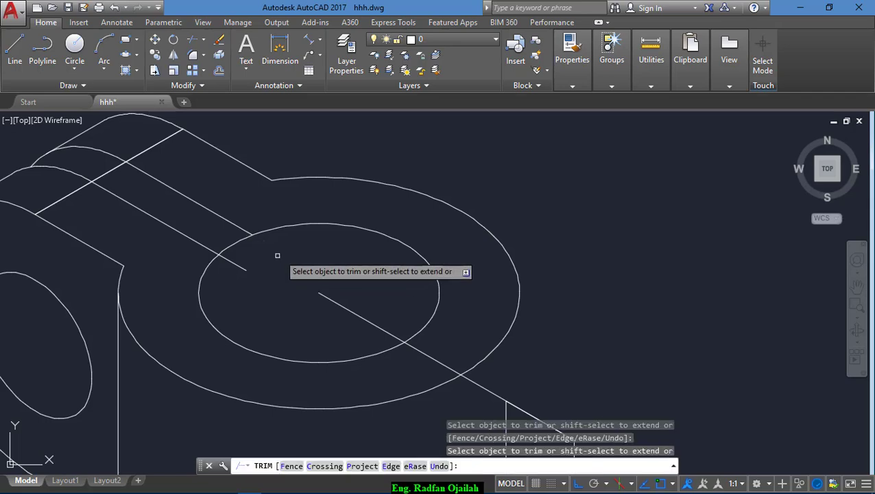
scroll(252, 251, down, 3)
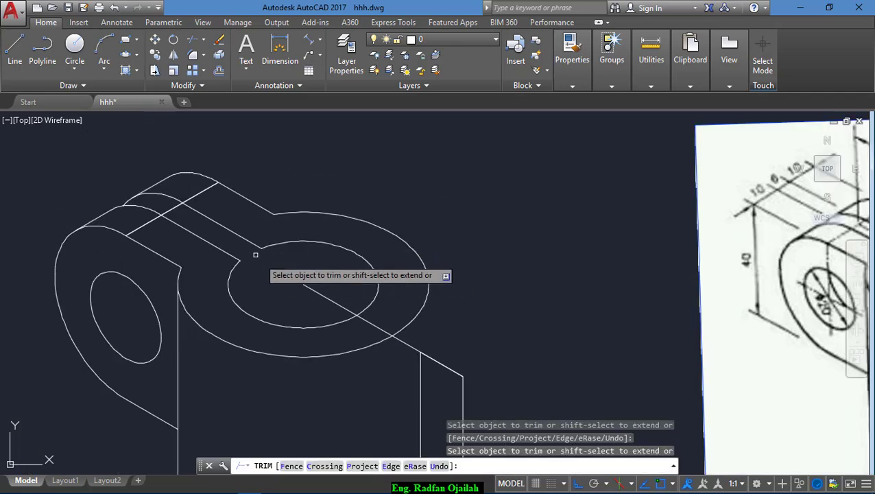
key(Escape)
- Erase the short line crossing the slot between the two lug plates
click(172, 209)
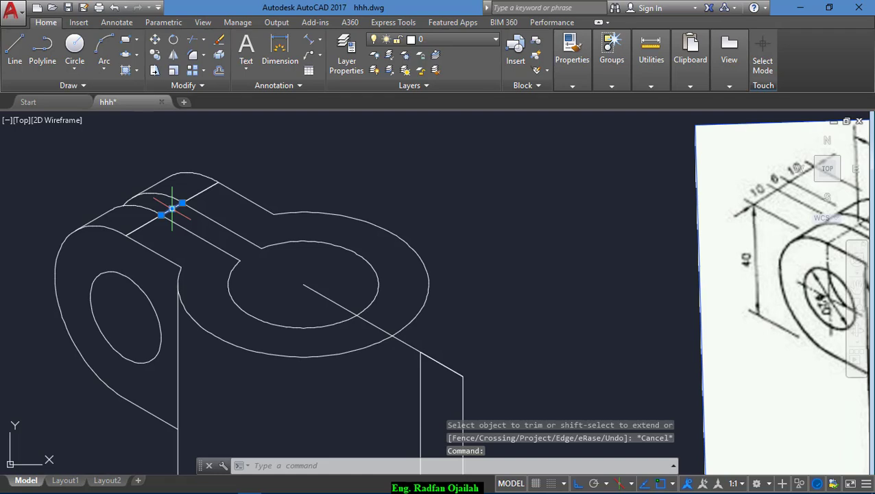
key(Delete)
scroll(186, 225, down, 2)
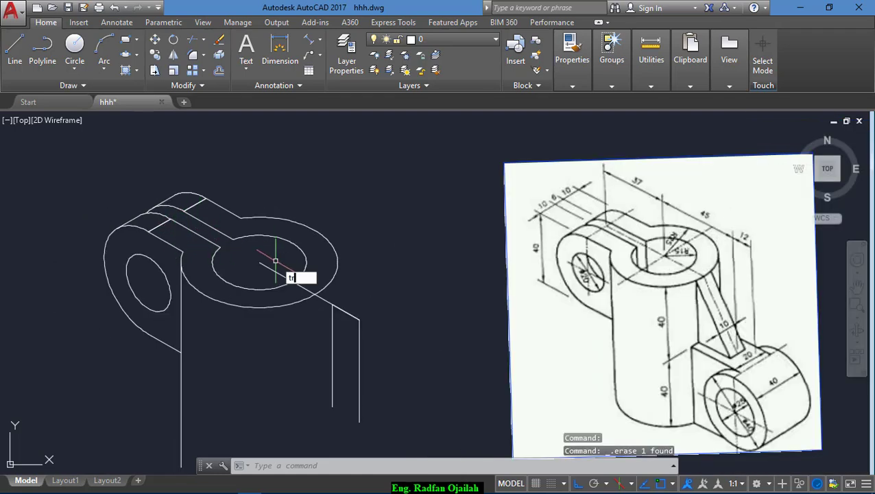
key(Return)
key(Escape)
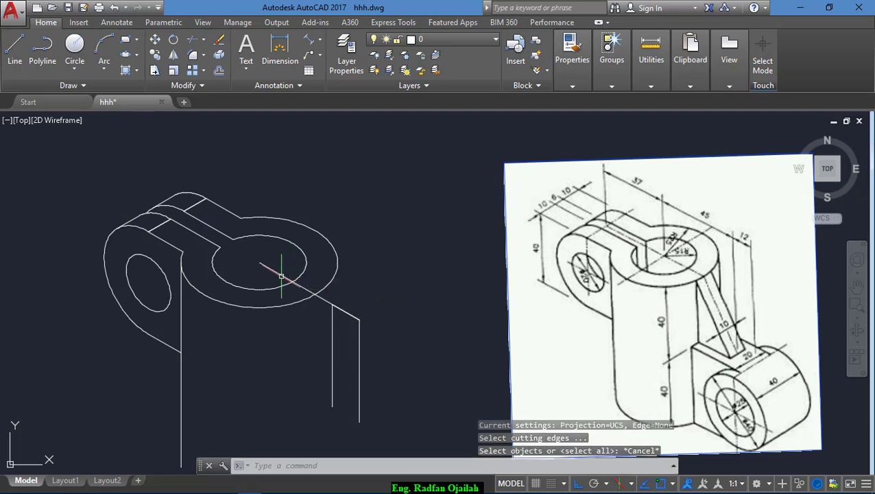
- Measure the length of the inner of the two short vertical lines beyond the cylinder with DIST
scroll(281, 267, down, 2)
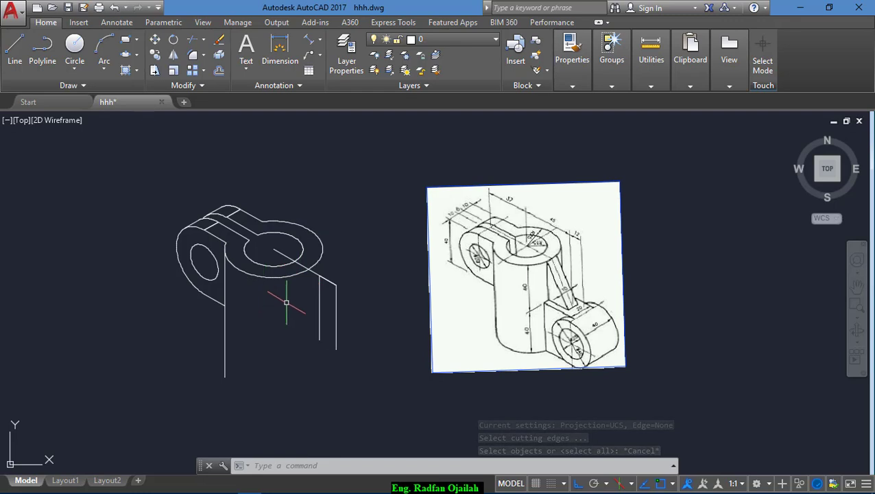
scroll(361, 366, up, 2)
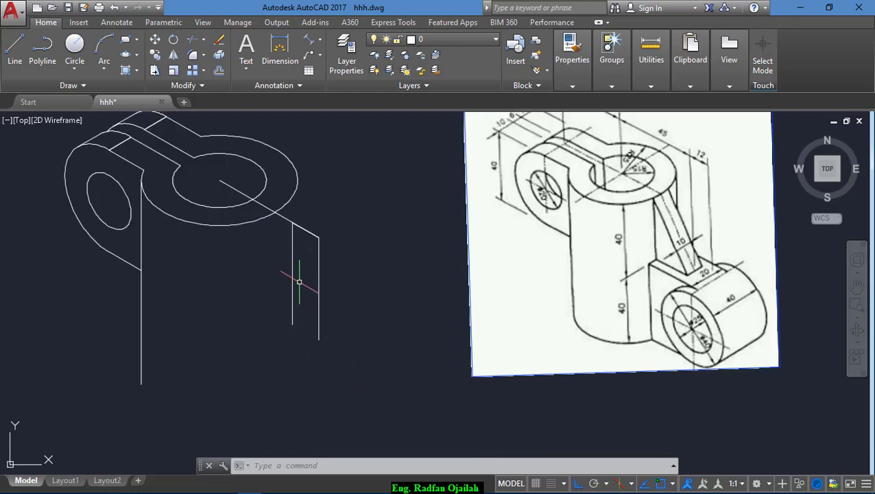
key(Return)
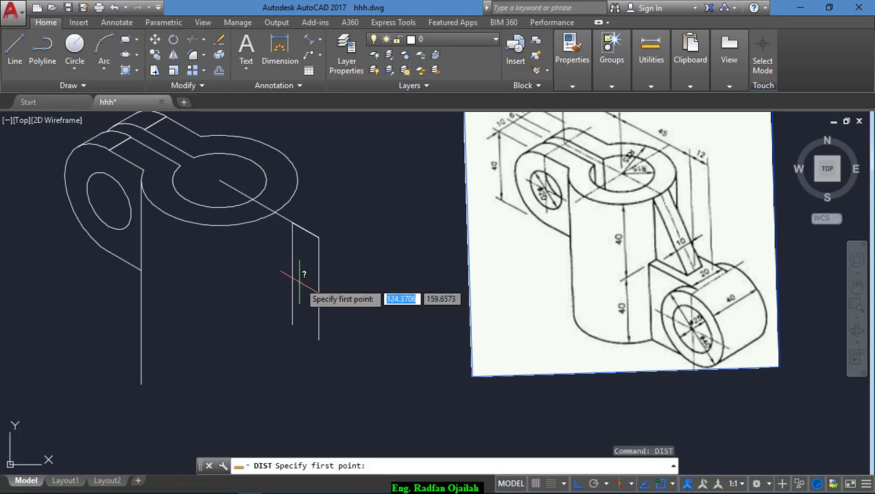
click(292, 222)
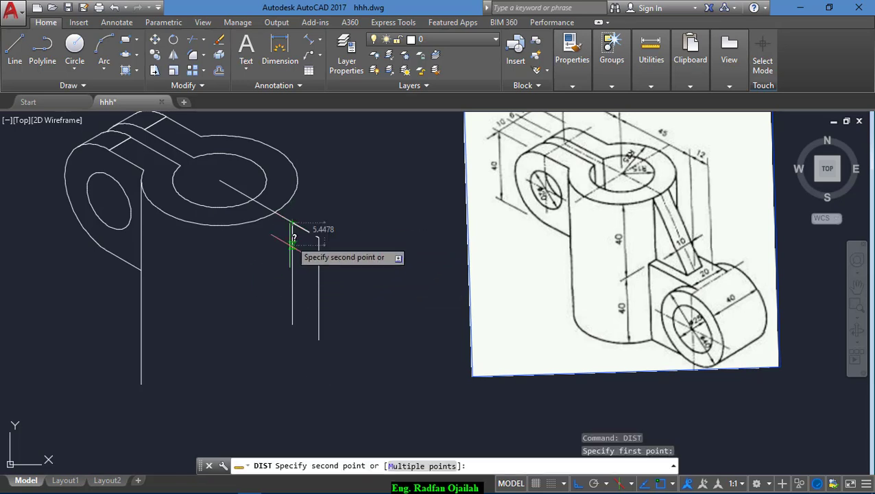
click(290, 322)
scroll(267, 314, down, 2)
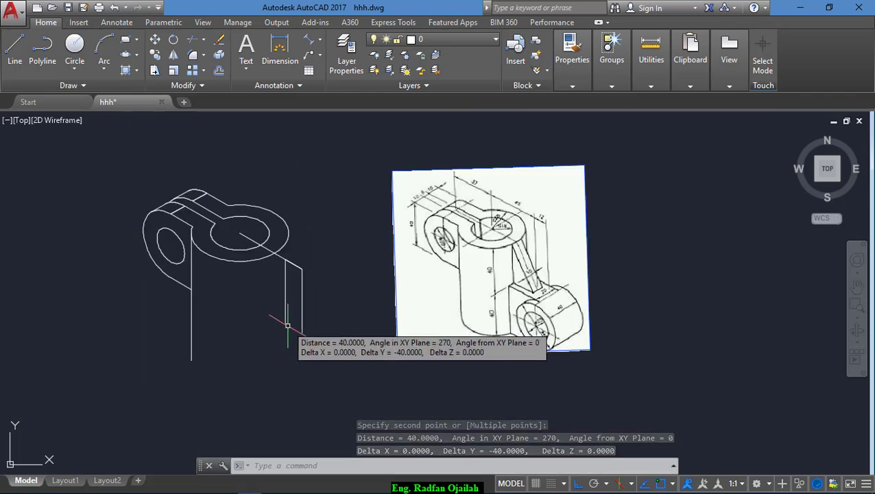
- Draw the rib's slanted line from the inner vertical line's lower end to the radius 25 isocircle near the centre line
scroll(551, 299, up, 4)
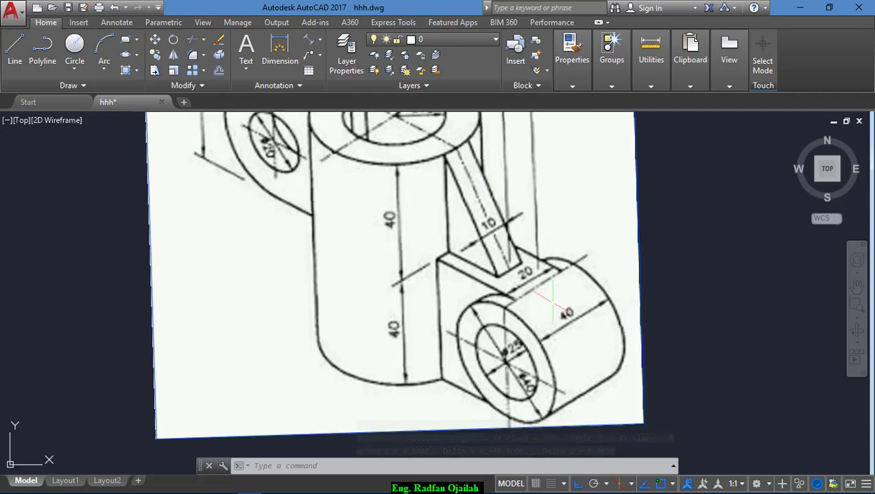
scroll(552, 300, down, 2)
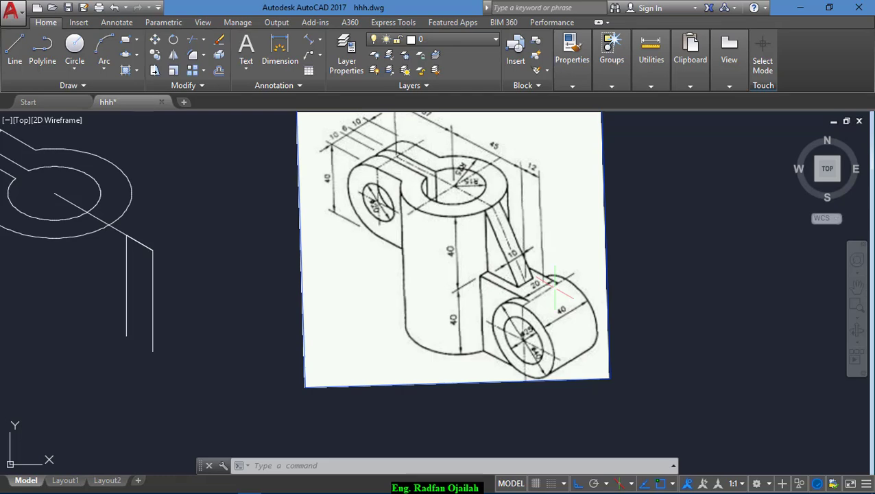
scroll(581, 260, down, 2)
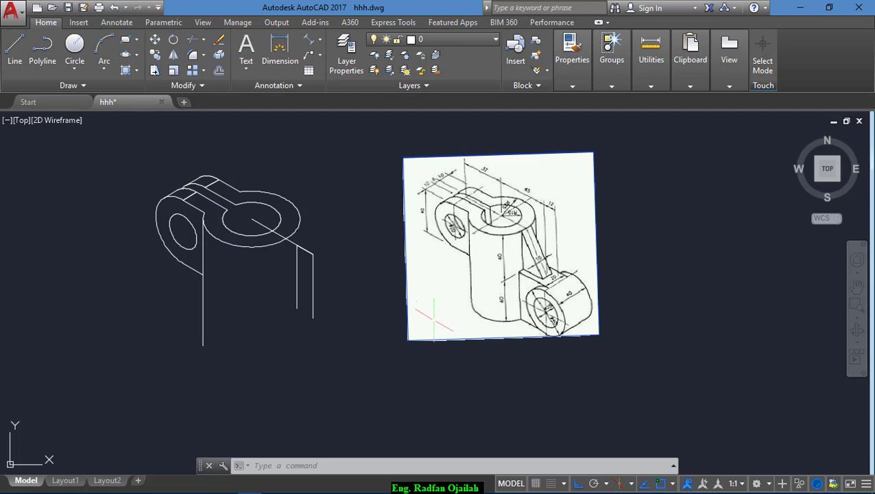
key(Return)
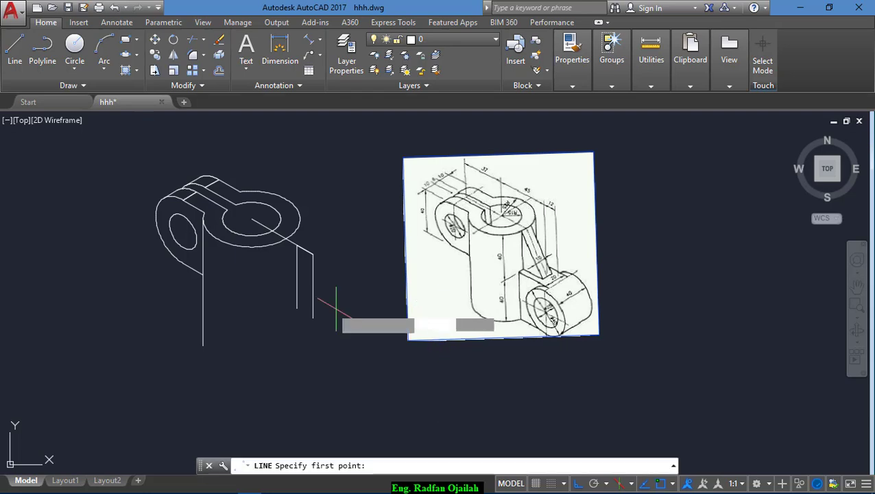
click(297, 308)
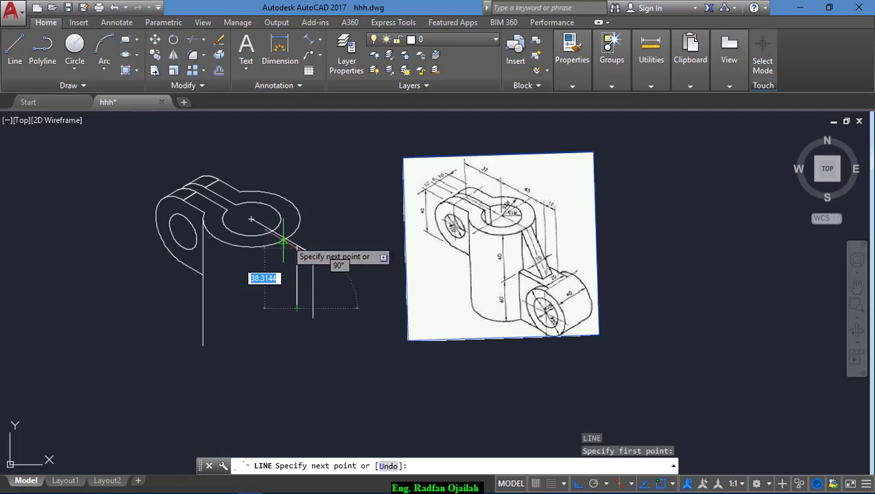
click(283, 242)
key(Return)
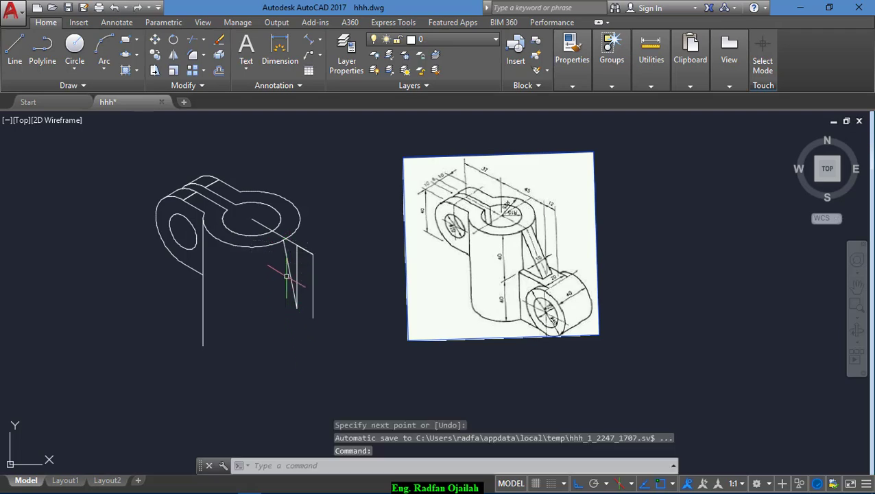
scroll(286, 276, up, 2)
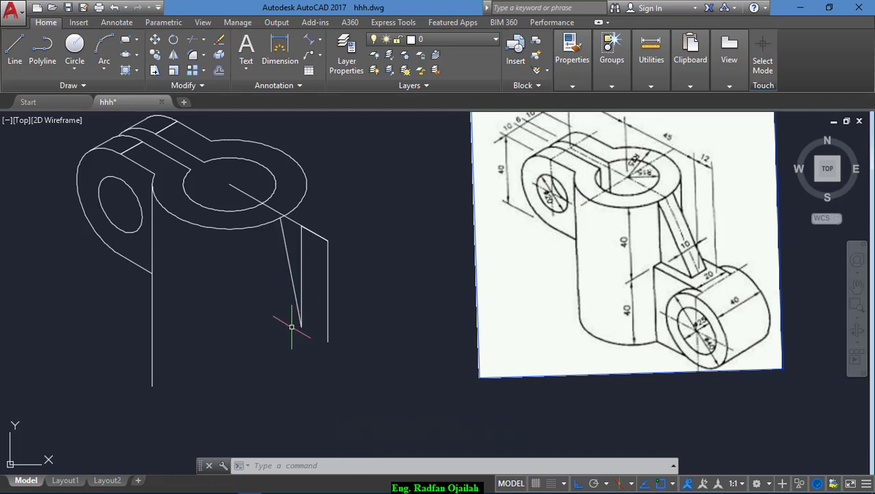
text(l)
key(Return)
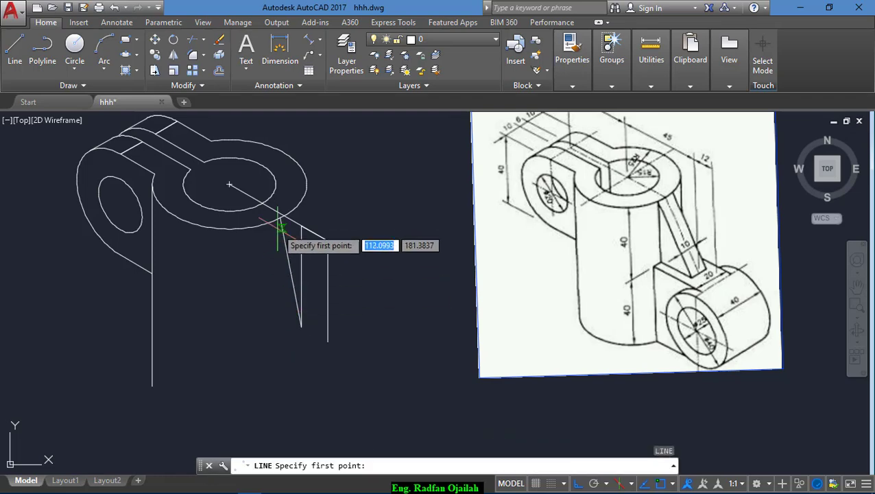
click(280, 218)
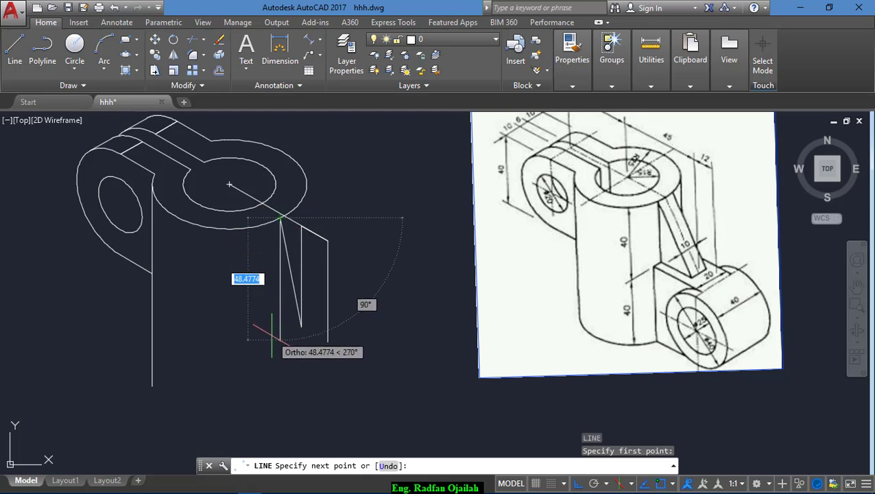
key(Escape)
- Measure the distance from the isocircles' centre to the top of the outer vertical line with DIST
text(dist)
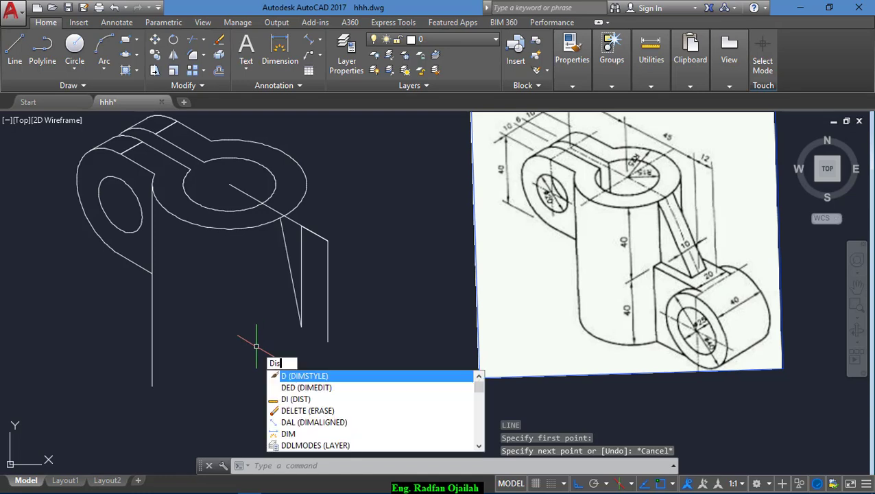
key(Return)
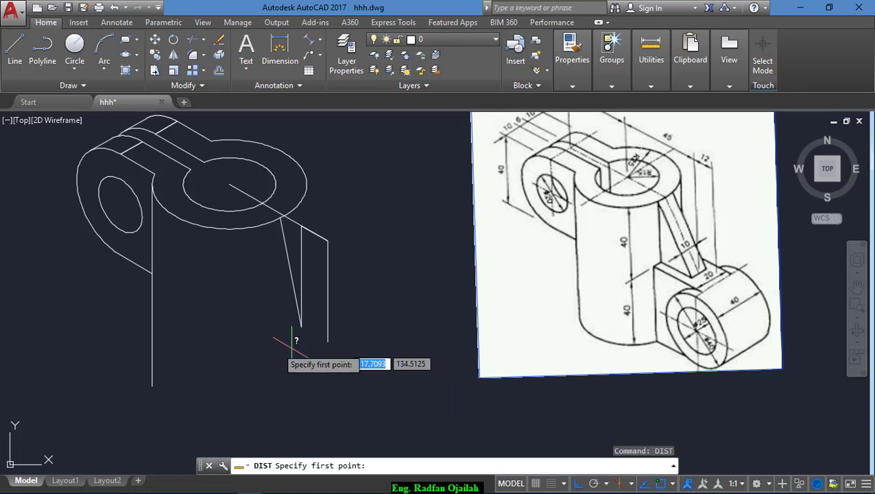
click(230, 184)
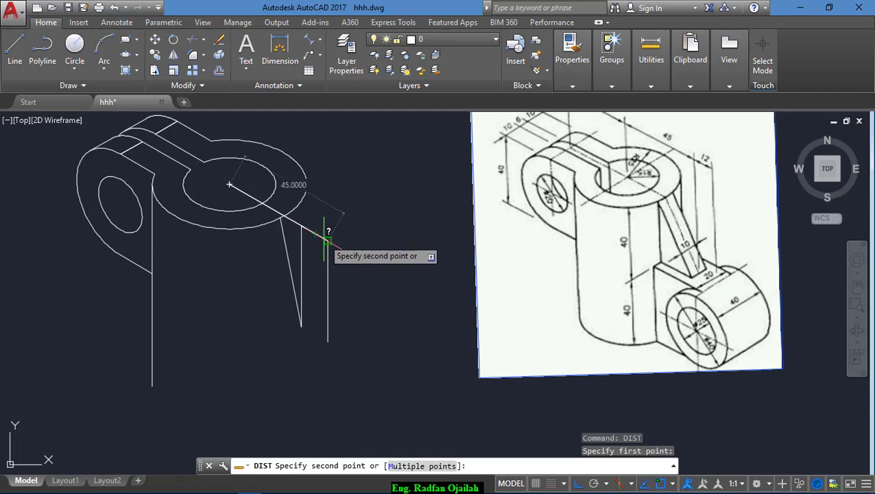
key(Escape)
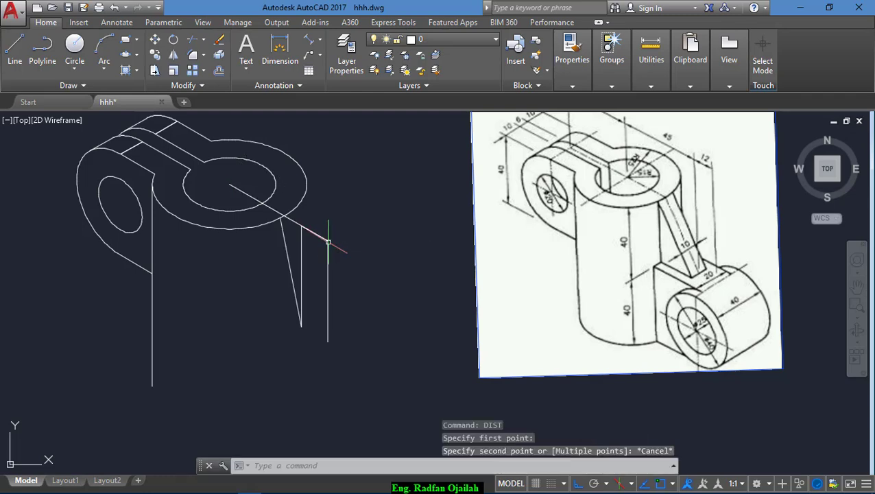
- Erase the rib's slanted line and the inner of the two vertical lines beyond the cylinder
click(319, 273)
click(264, 291)
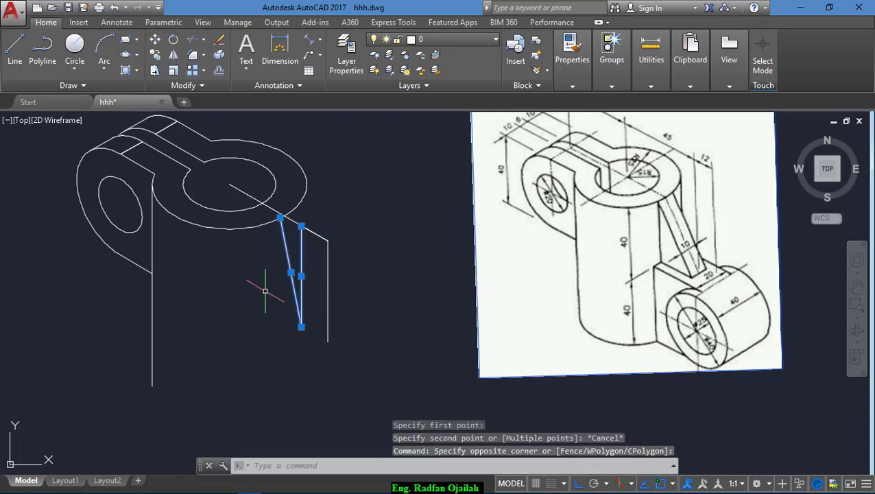
key(Delete)
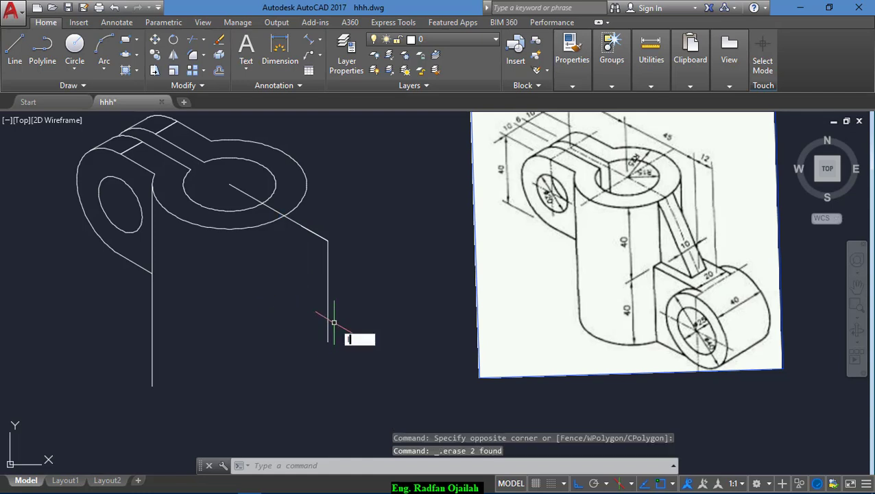
- Draw the rib's slanted line from the outer vertical line's lower end to where the centre line crosses the radius 25 isocircle
text(l)
key(Return)
click(328, 341)
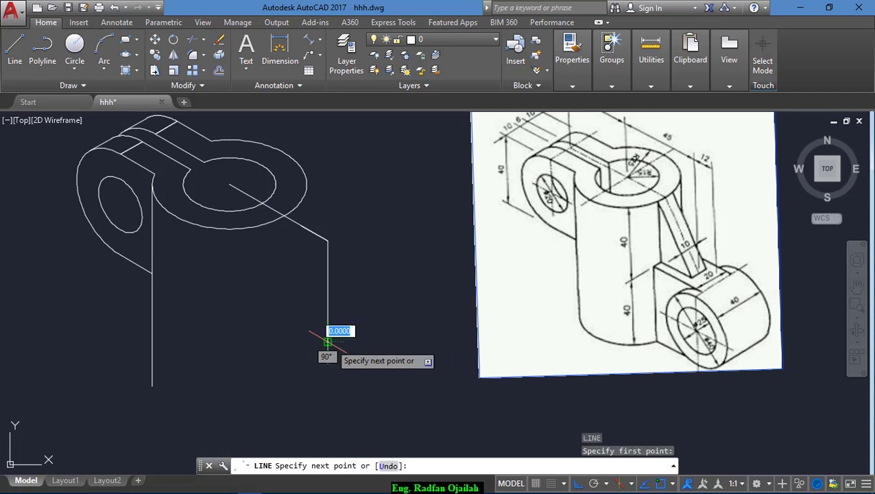
click(284, 217)
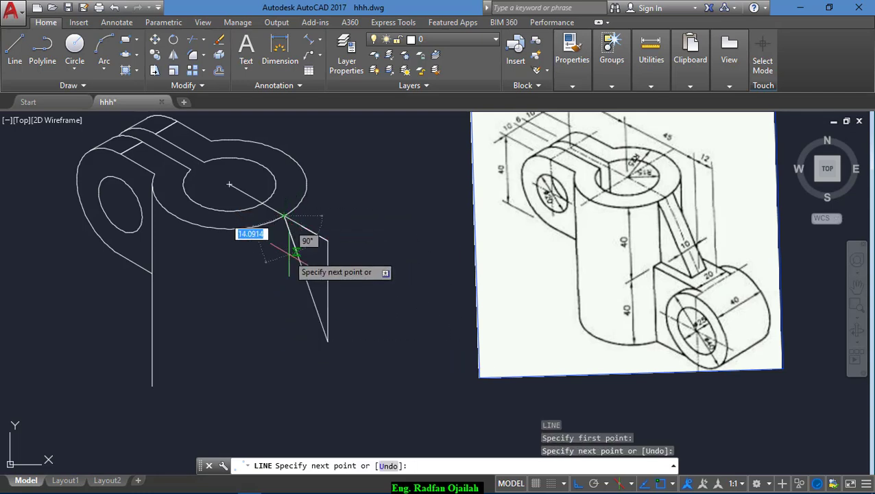
key(Return)
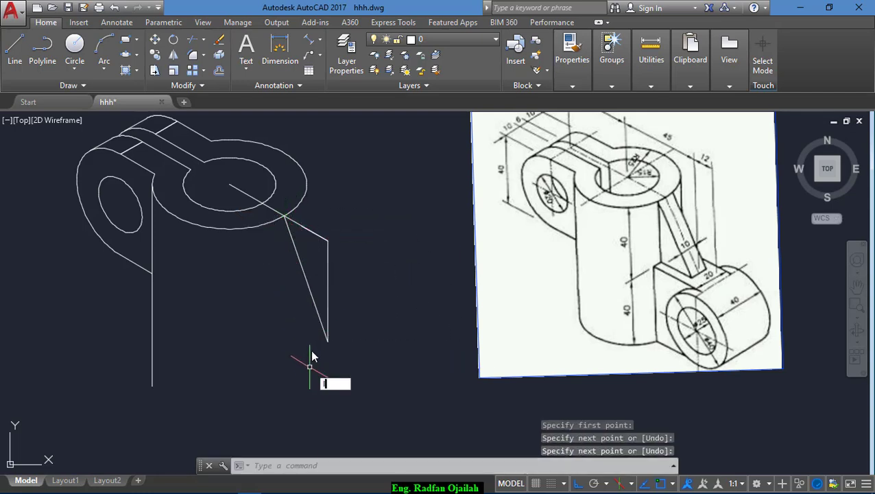
- Draw a vertical line about 56 units long downward from the slanted line's upper end on the isocircle
key(Return)
click(284, 216)
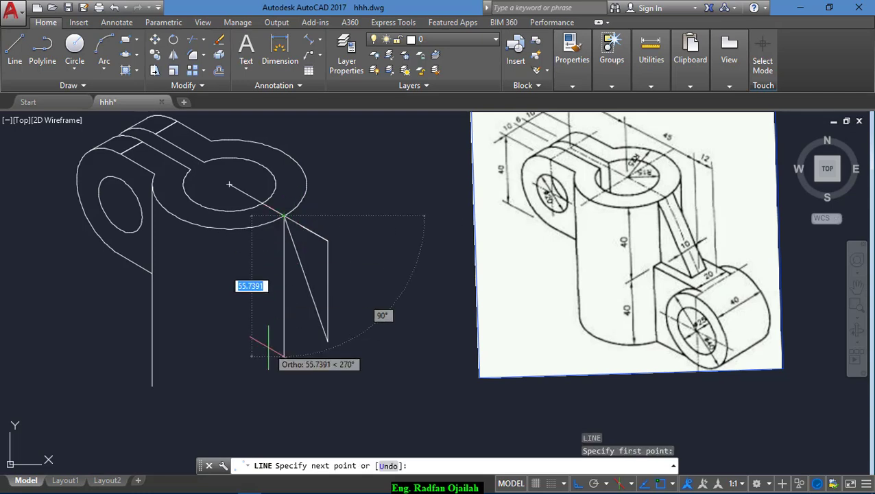
click(266, 351)
key(Return)
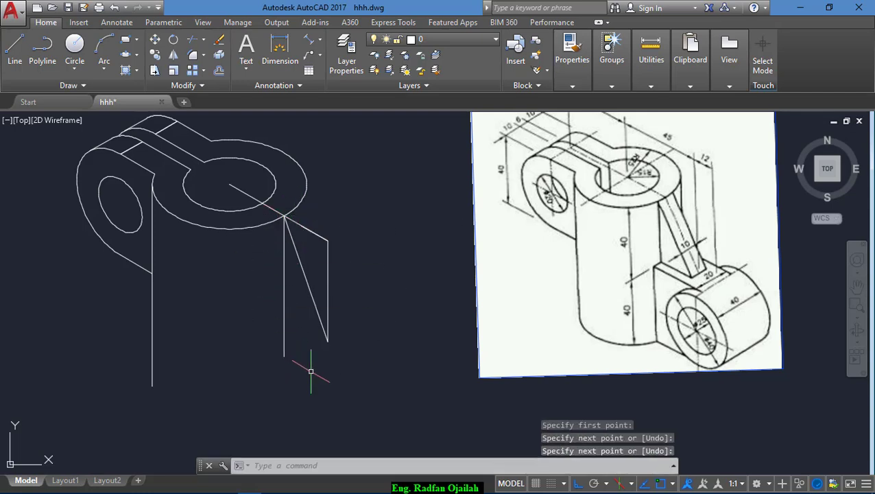
- Draw the rib's bottom line from the slanted line's lower end, parallel to the centre line, past the new vertical line
key(Return)
click(326, 340)
click(257, 301)
key(Return)
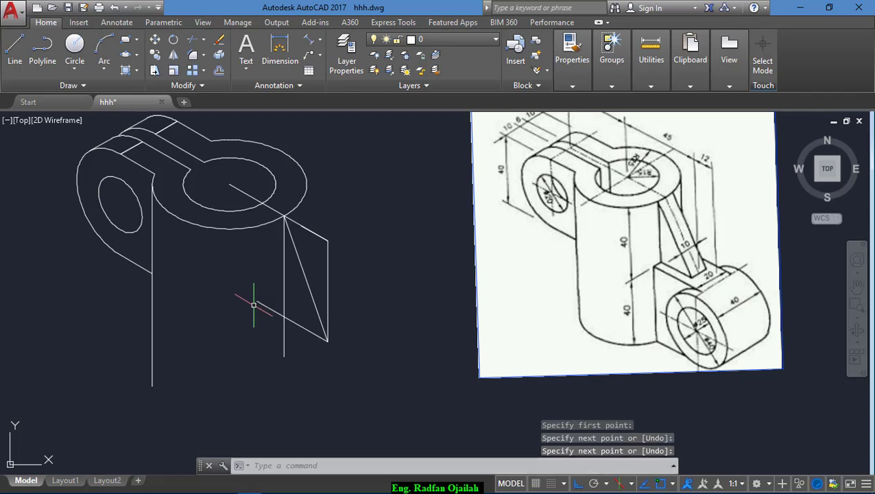
- Trim the overhanging ends of the vertical line and the bottom line at the rib's inner lower corner
text(tr)
key(Return)
key(Return)
click(284, 337)
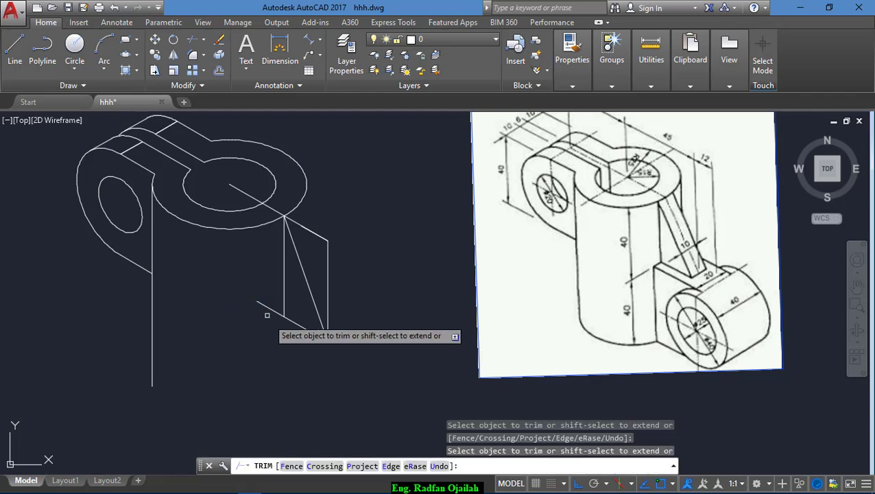
click(268, 308)
key(Escape)
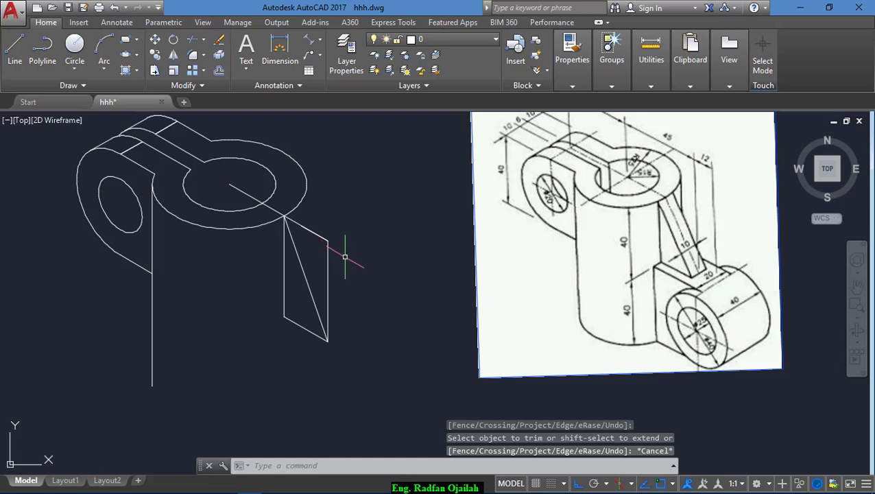
- Erase the outer vertical line and the centre line running out from the isocircles' centre
click(338, 283)
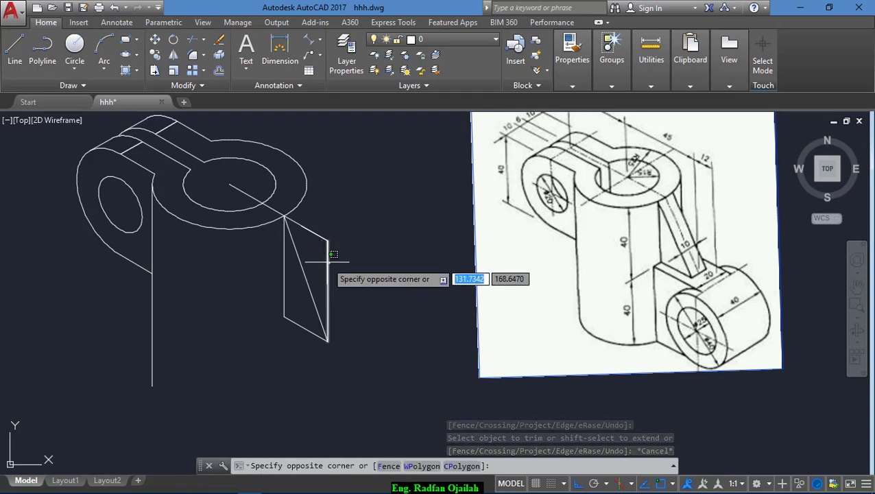
click(316, 234)
click(312, 232)
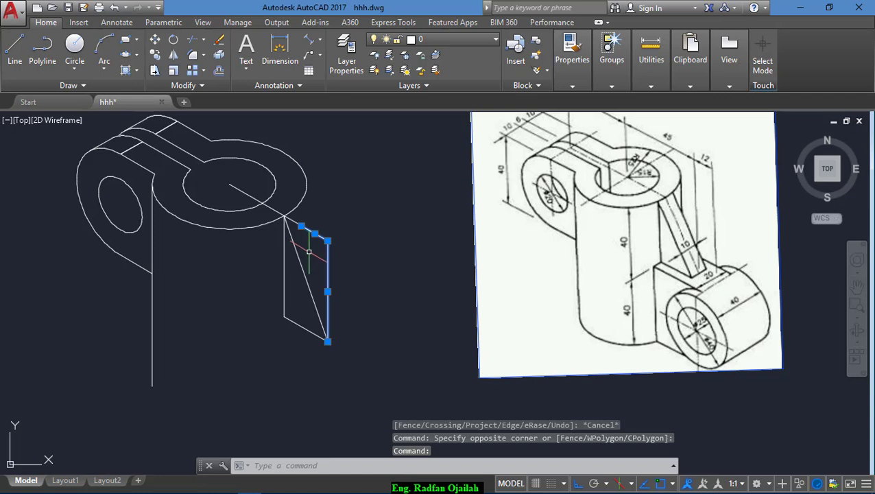
key(Delete)
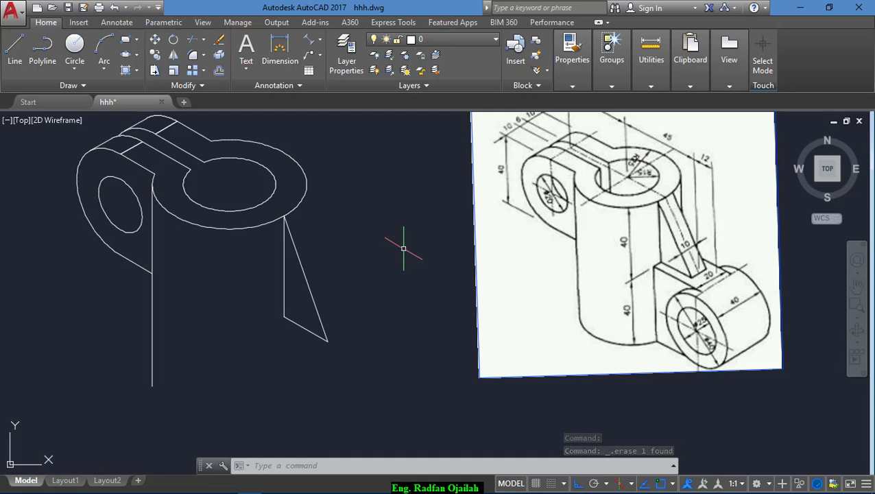
- Copy the rib's slanted line 5 units to each side along the 30° axis in the top isoplane, and erase the original
text(o)
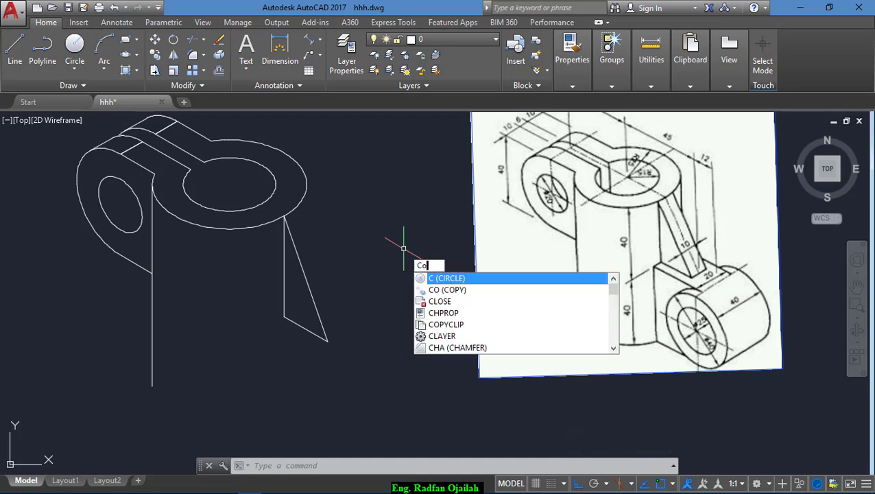
key(Return)
click(334, 268)
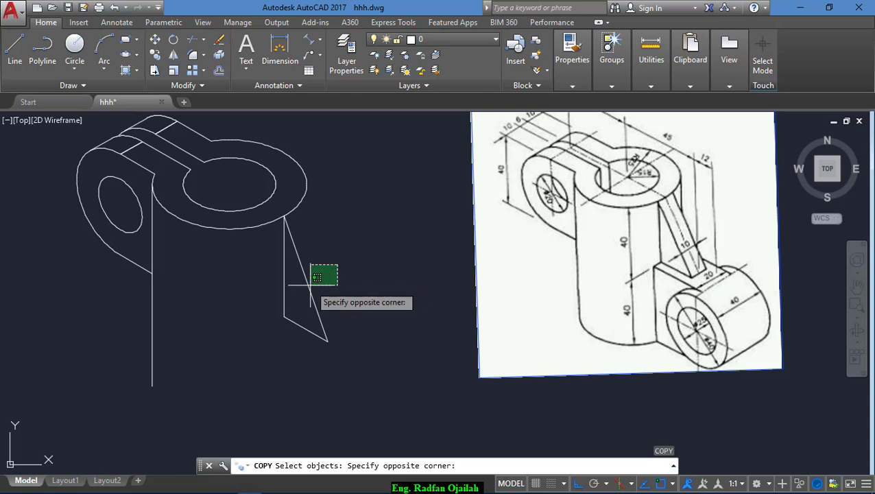
click(305, 291)
key(Return)
click(329, 339)
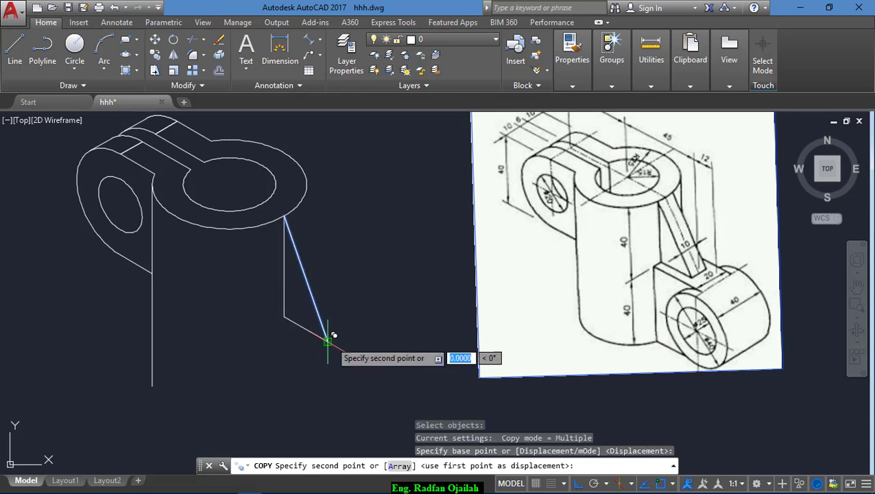
key(F5)
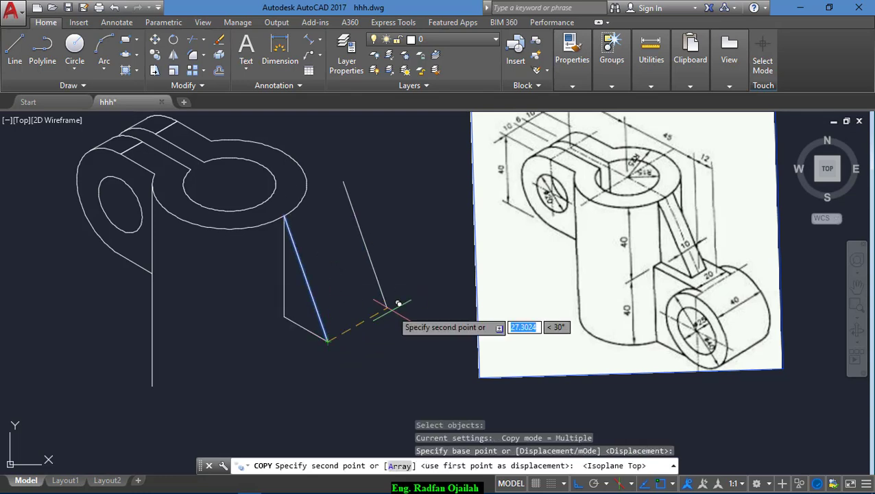
text(5)
key(Return)
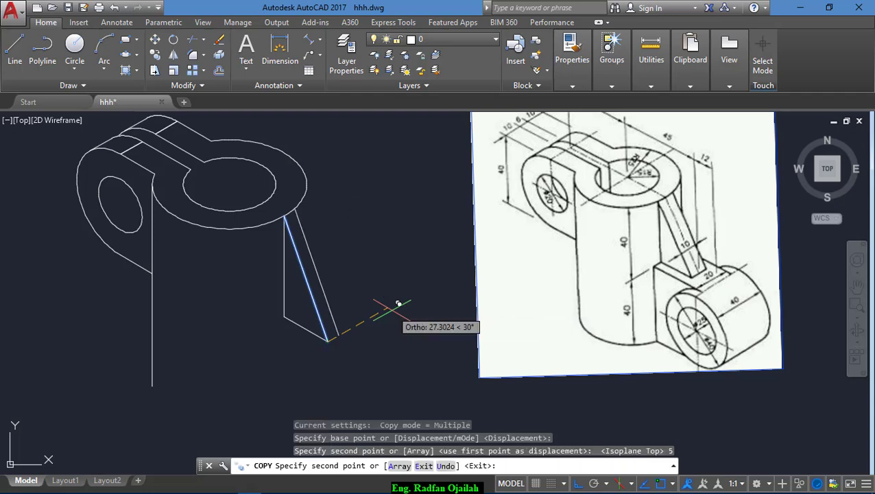
text(5)
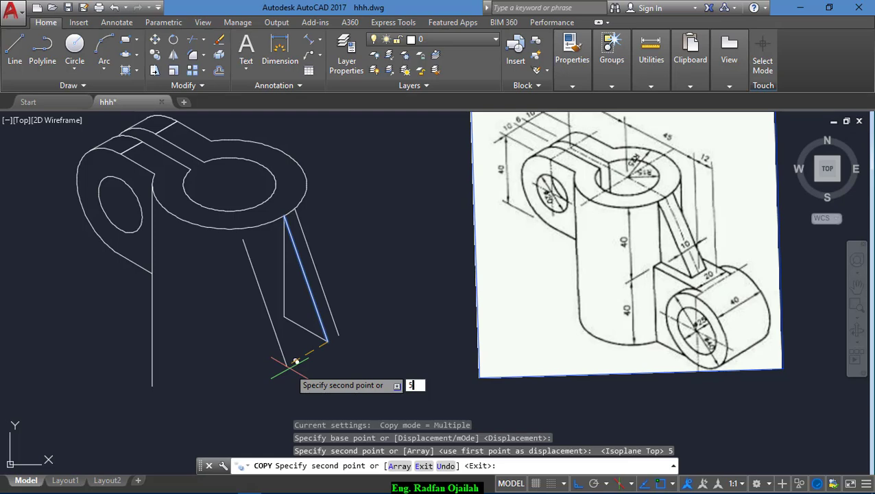
key(Return)
key(Escape)
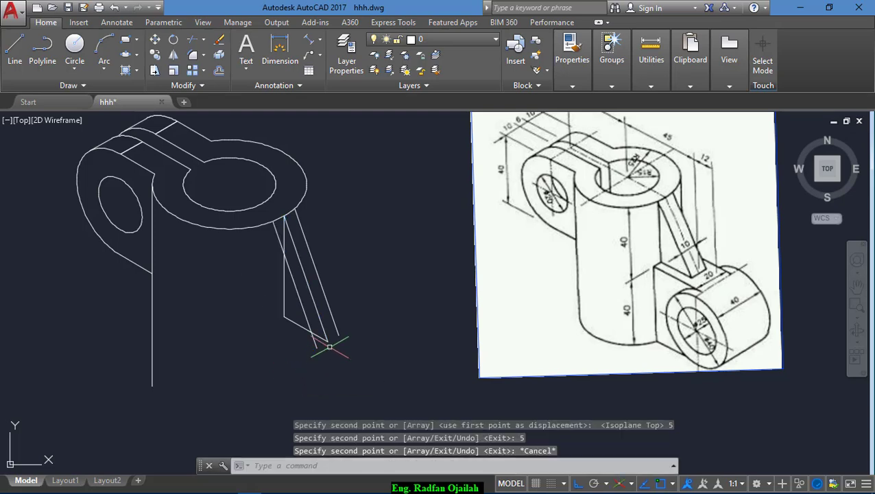
click(325, 335)
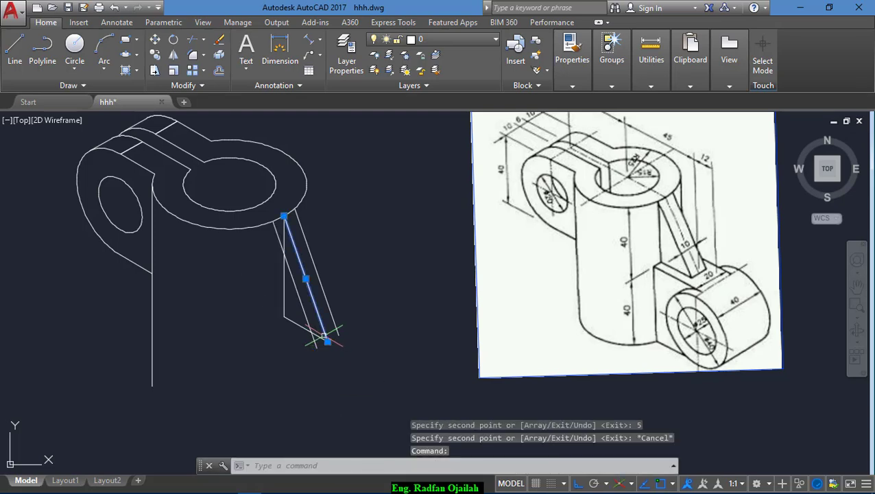
key(Delete)
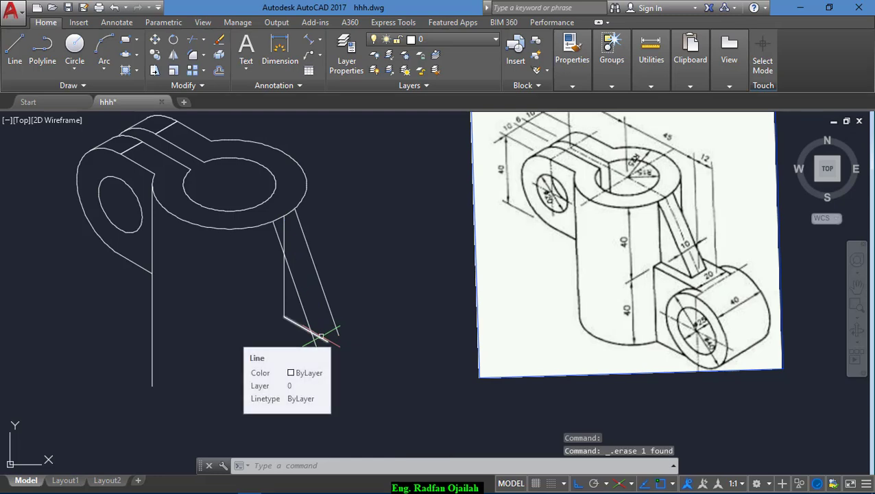
- Move the rib's bottom line so its outer end meets the lower end of the front slanted line
text(m)
key(Return)
click(321, 336)
key(Return)
click(326, 338)
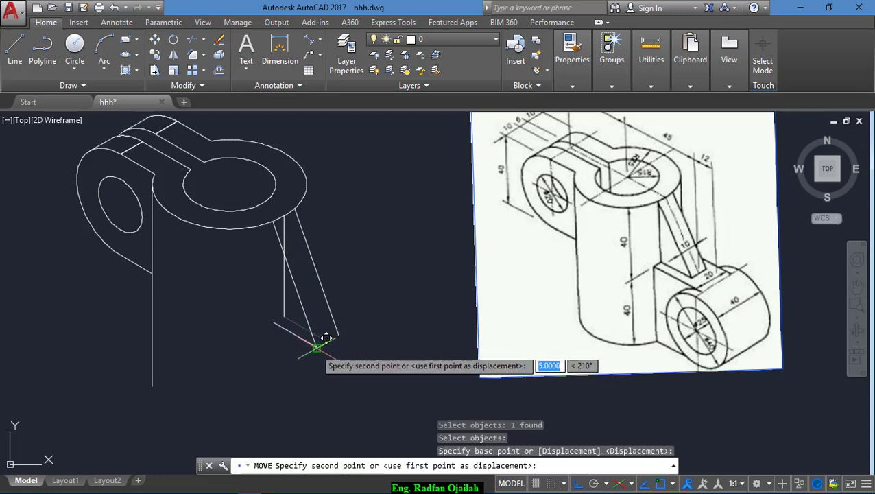
click(315, 348)
- Move the rib's vertical line so its lower end meets the inner end of the bottom line
key(Return)
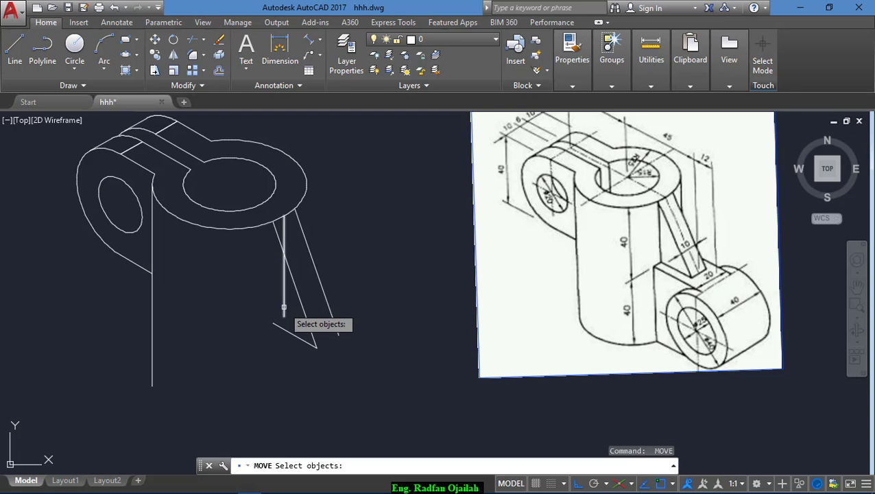
text(m)
key(Return)
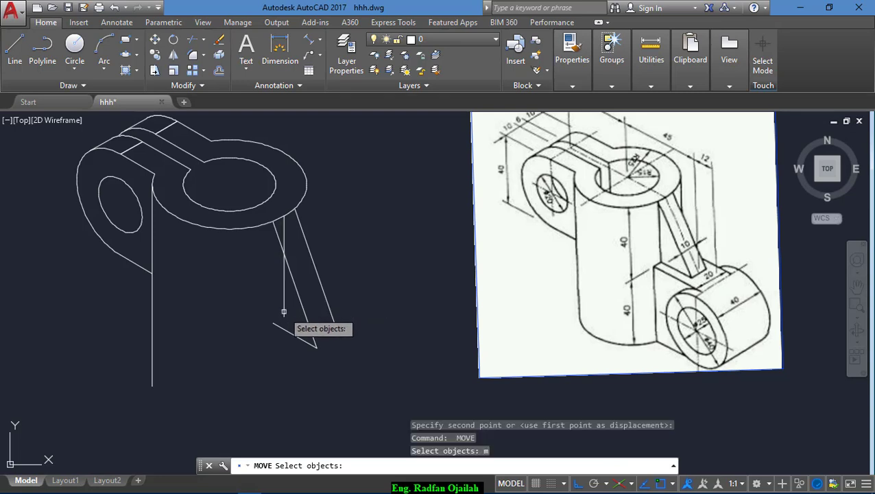
click(284, 312)
key(Return)
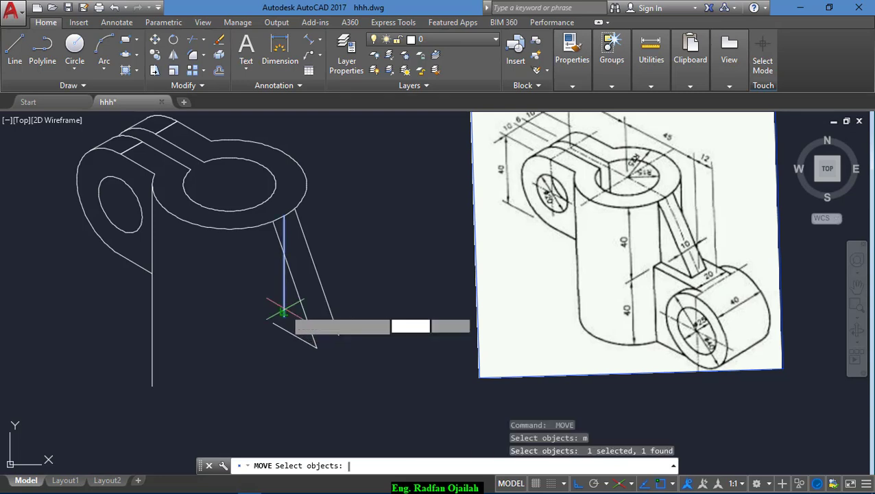
key(Return)
click(283, 313)
click(275, 321)
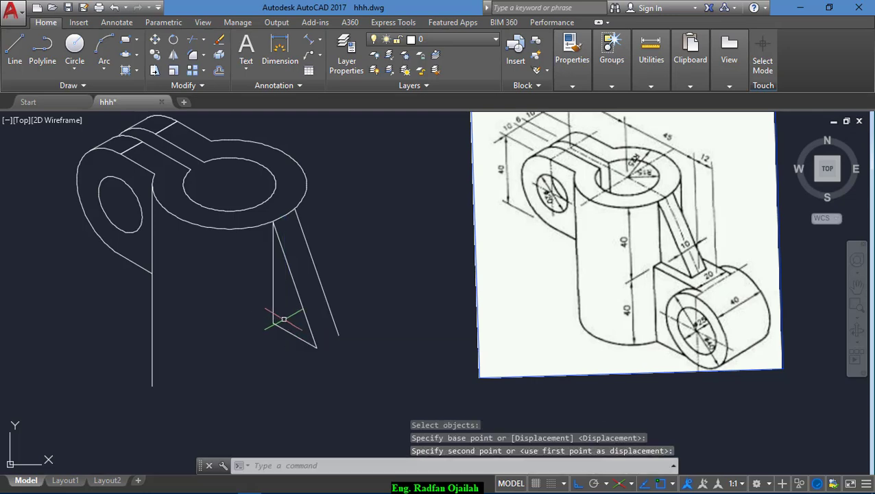
- Draw a line joining the lower ends of the rib's two slanted lines
text(l)
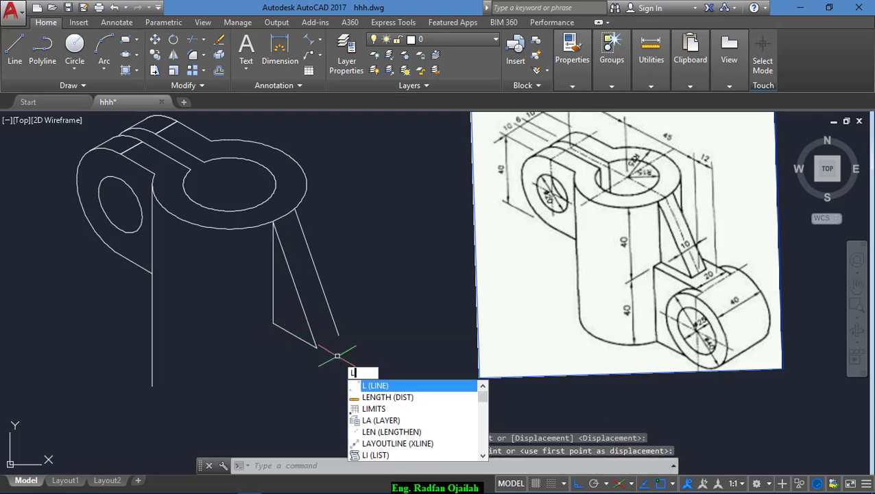
key(Return)
click(316, 346)
key(Return)
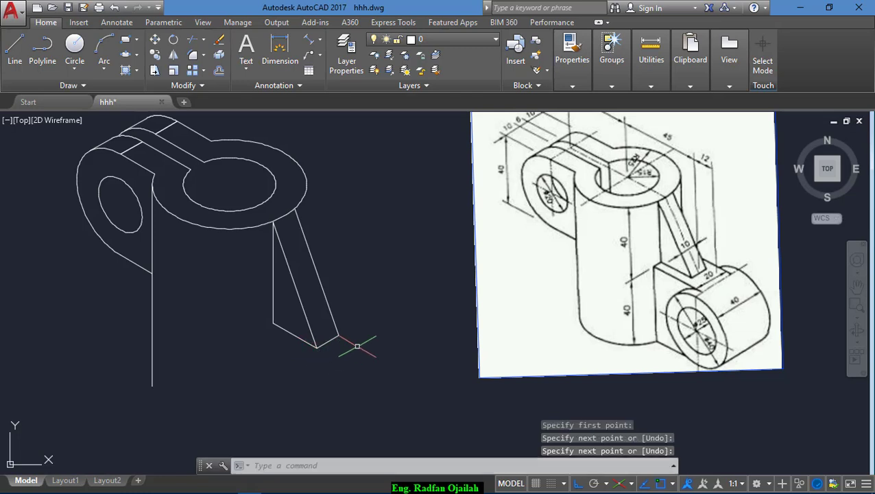
- Draw the cylinder's outer vertical edge about 46 units down from the radius 25 isocircle's outermost point on the rib side, using the right isoplane
text(l)
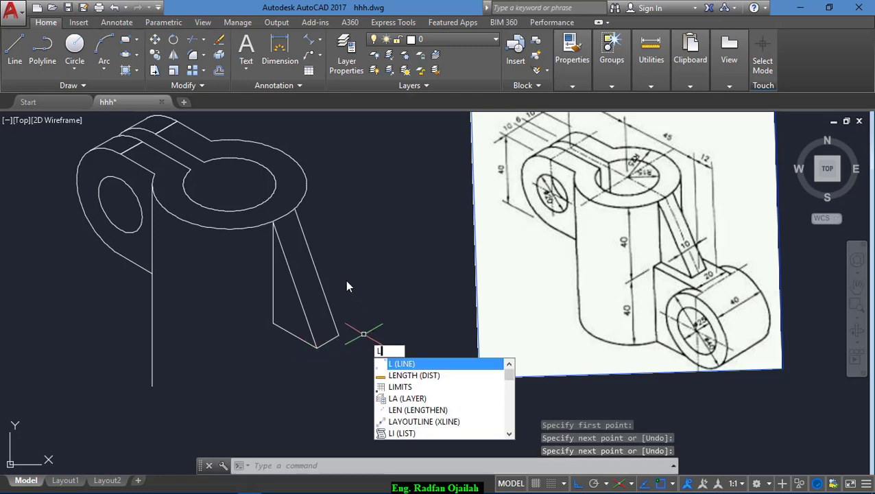
key(Return)
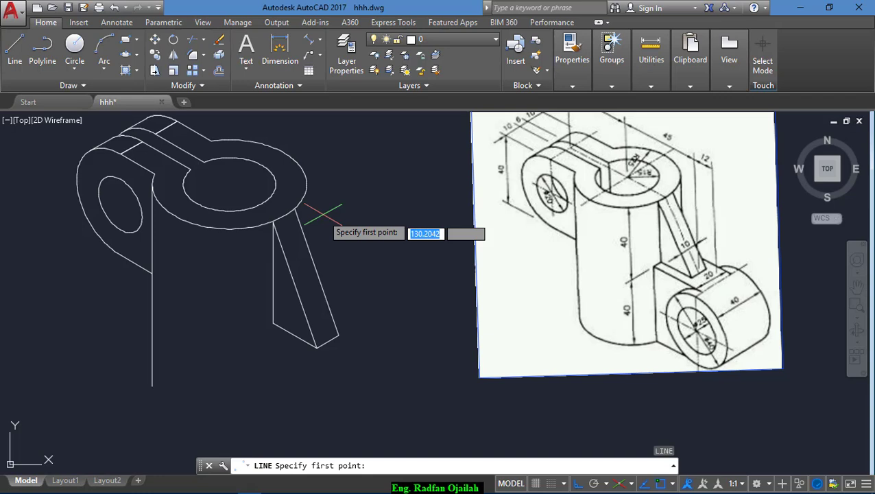
click(305, 182)
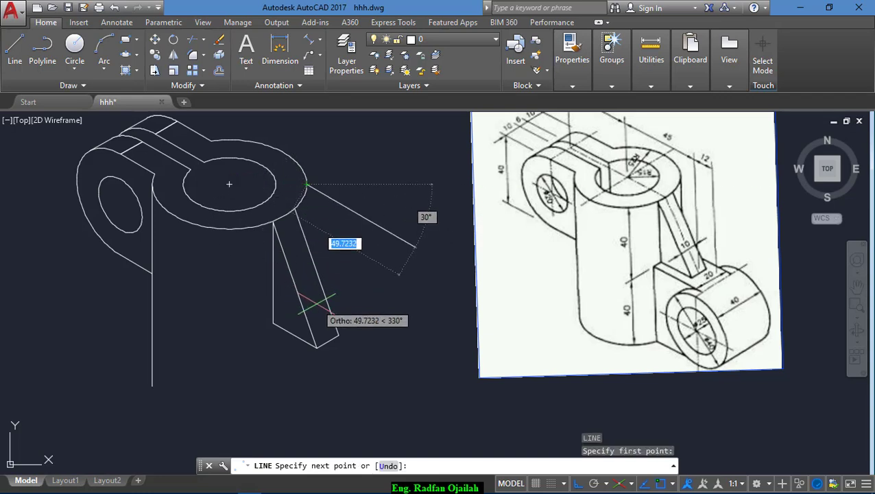
key(F5)
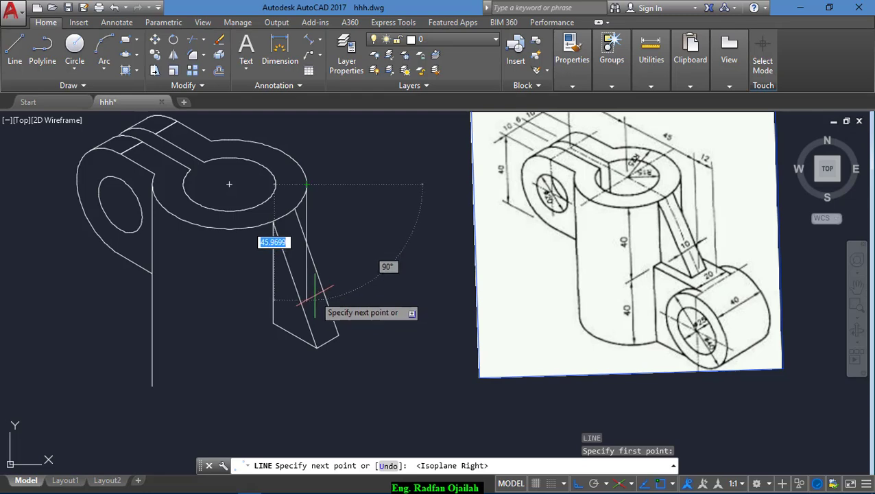
click(313, 297)
key(Return)
- Trim the part of the cylinder's outer vertical edge that runs behind the rib's slanted face
text(tr)
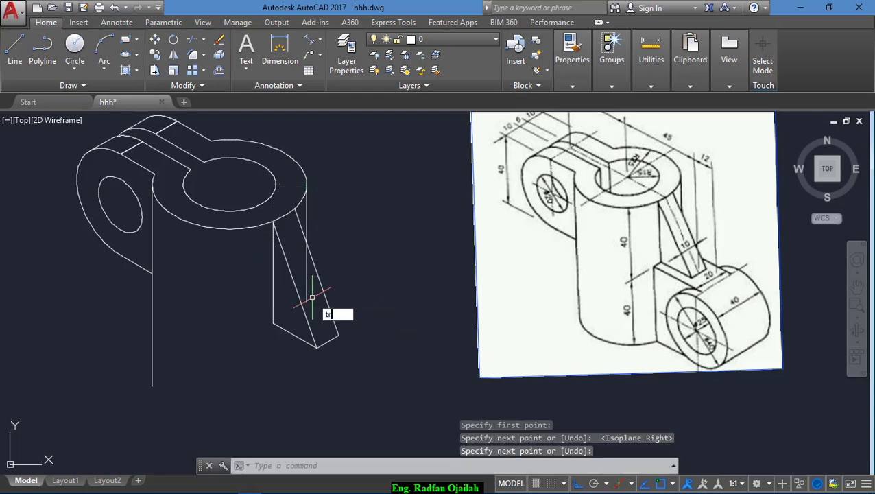
key(Return)
key(Return)
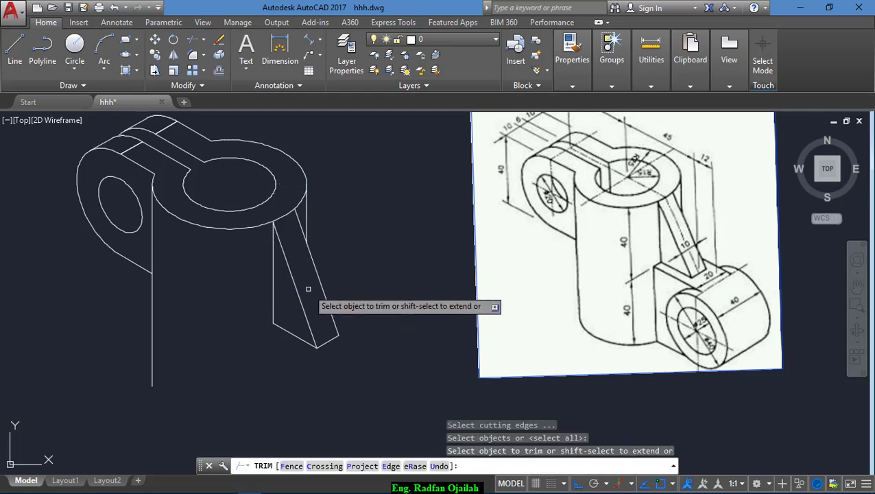
click(305, 290)
scroll(384, 229, down, 2)
key(Escape)
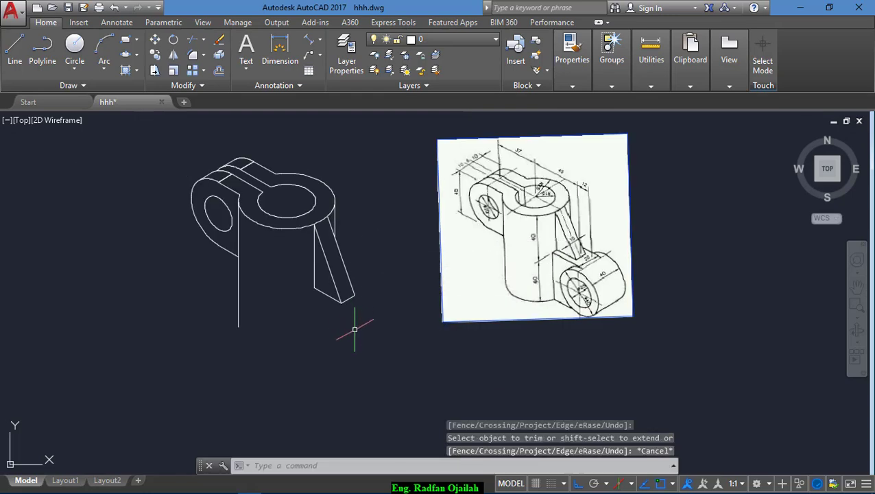
- Draw a line about 20 units long at 30° in the top isoplane, in the empty space below the rib
scroll(351, 314, up, 2)
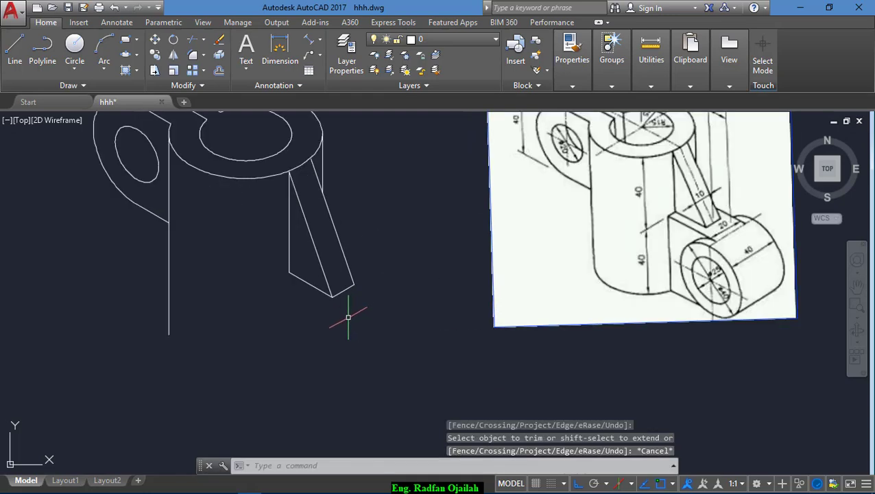
scroll(348, 317, down, 1)
scroll(597, 286, down, 5)
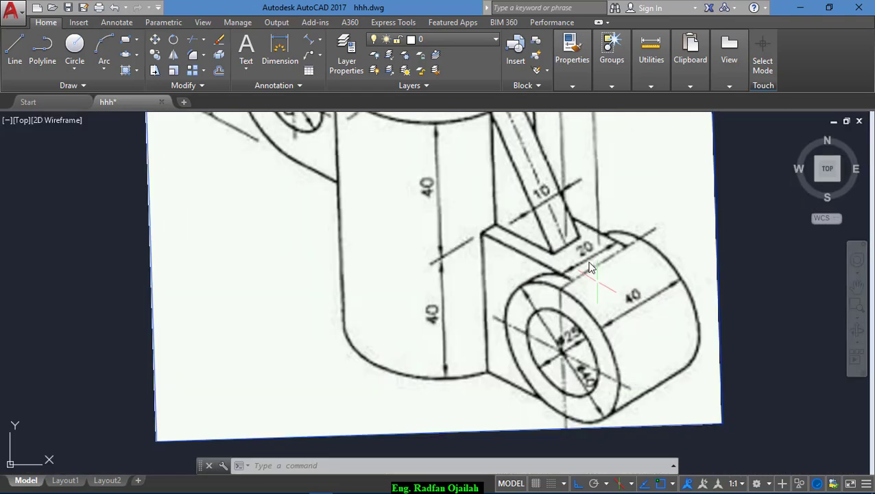
scroll(682, 251, down, 7)
scroll(651, 248, up, 2)
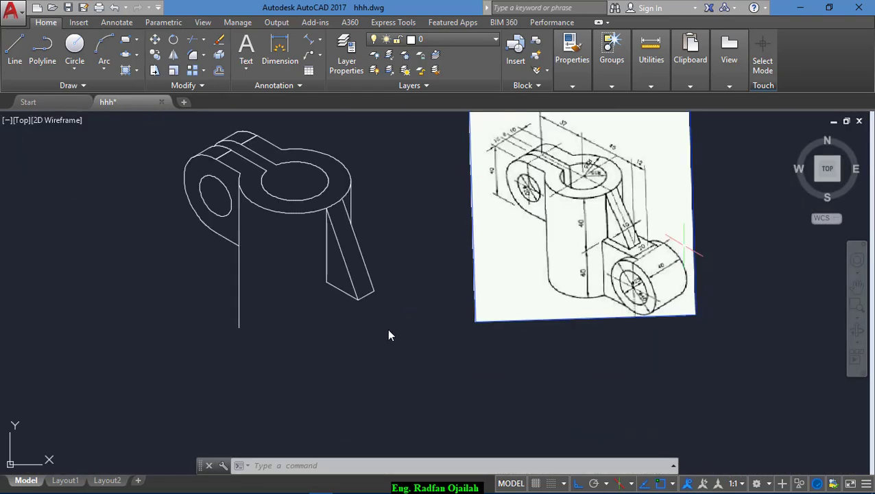
text(l)
key(Return)
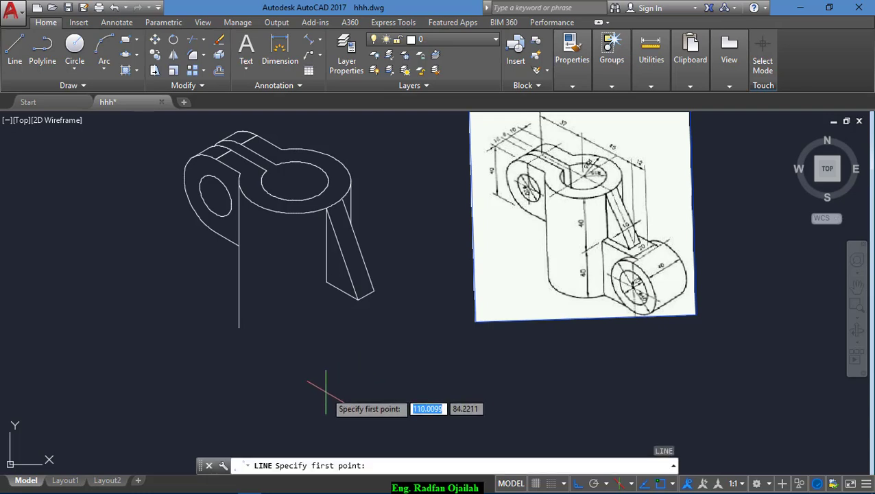
click(326, 391)
key(F5)
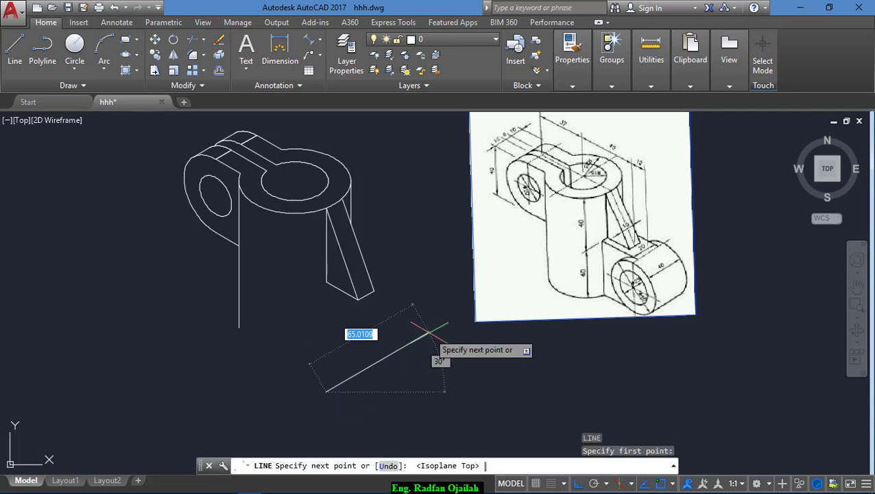
key(Return)
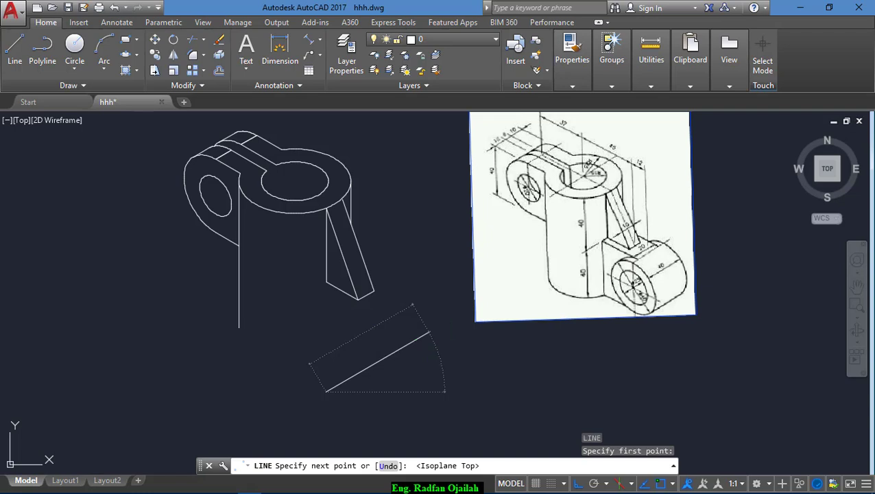
key(Return)
- Move the new short line by its midpoint onto the midpoint of the rib's lower end edge
text(m)
key(Return)
click(338, 385)
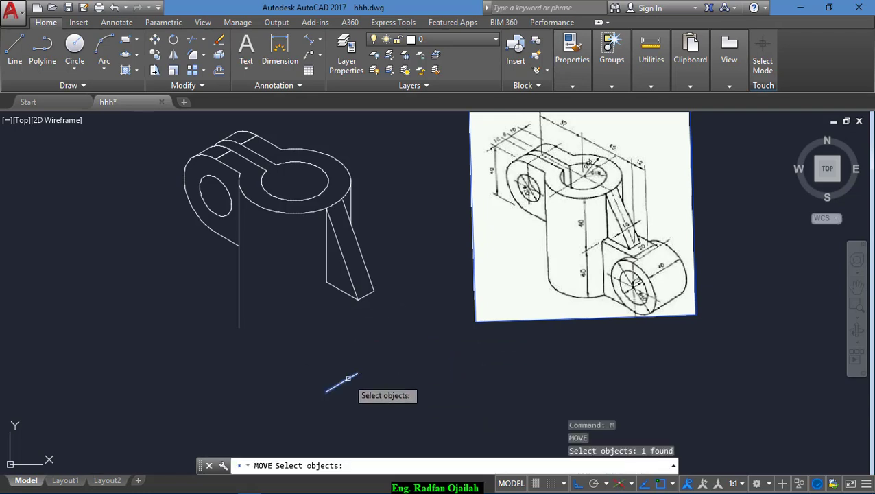
key(Return)
click(326, 391)
click(353, 299)
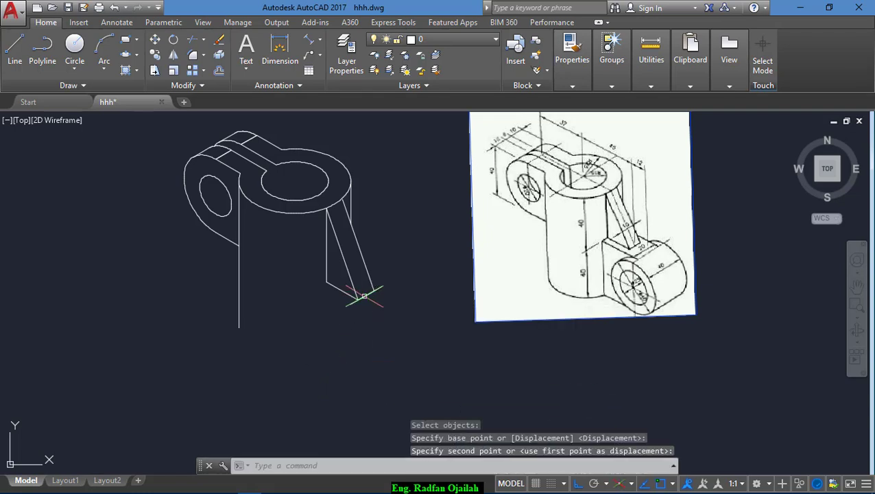
- Copy the line centred on the rib's lower end edge 12 units outward, away from the cylinder along the isometric axis
key(Return)
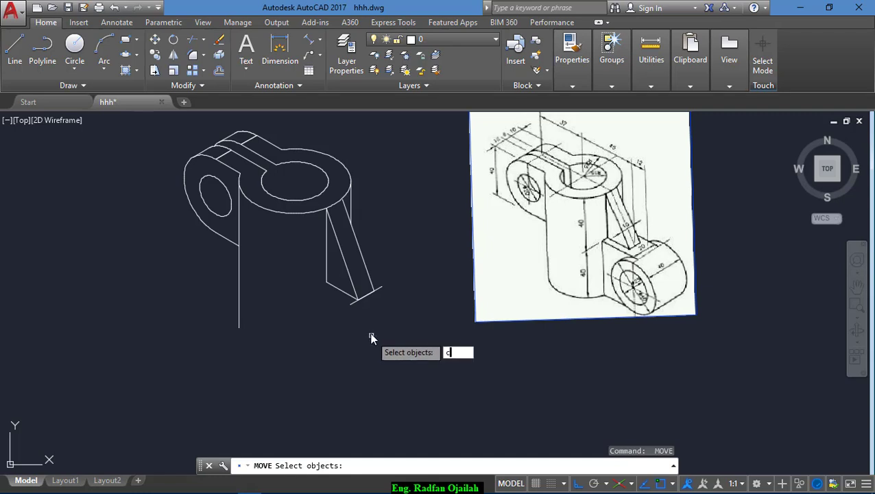
key(Escape)
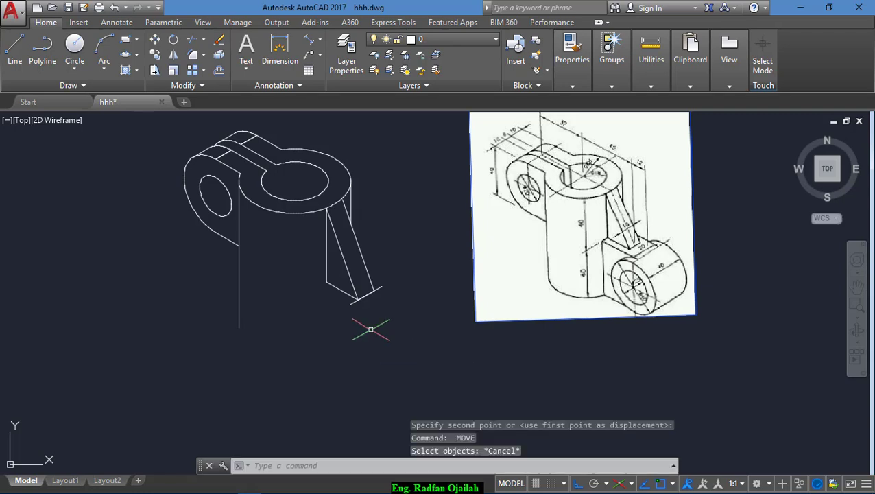
text(co)
key(Return)
click(354, 302)
key(Return)
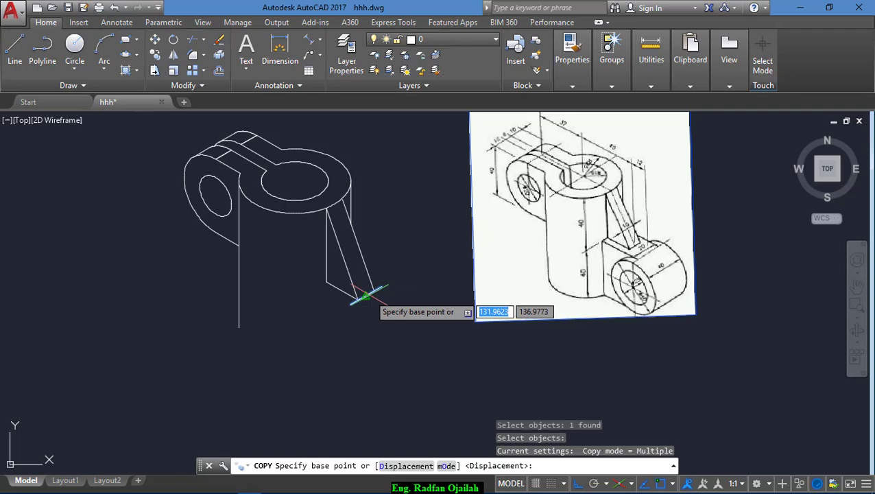
click(367, 295)
text(12)
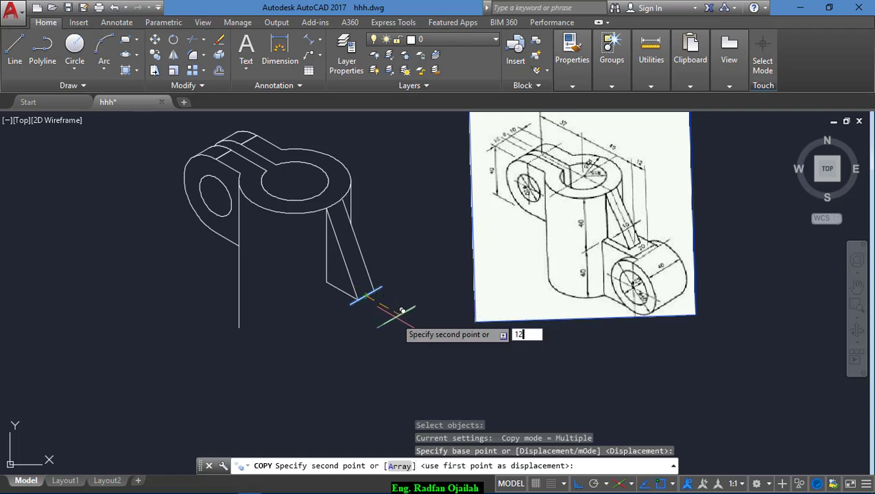
key(Return)
key(Return)
- Copy the line on the rib's lower edge inward, from the outer to the inner end of the rib's bottom line
key(Return)
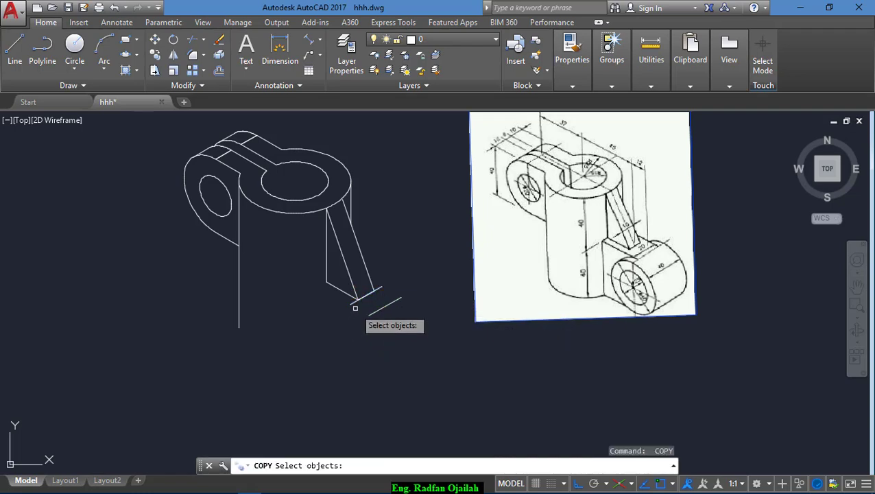
click(358, 300)
key(Return)
click(353, 302)
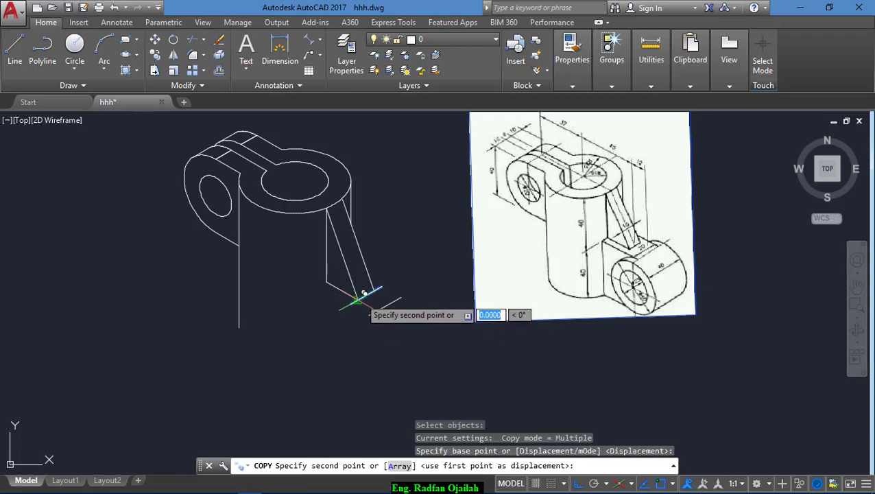
click(319, 287)
key(Escape)
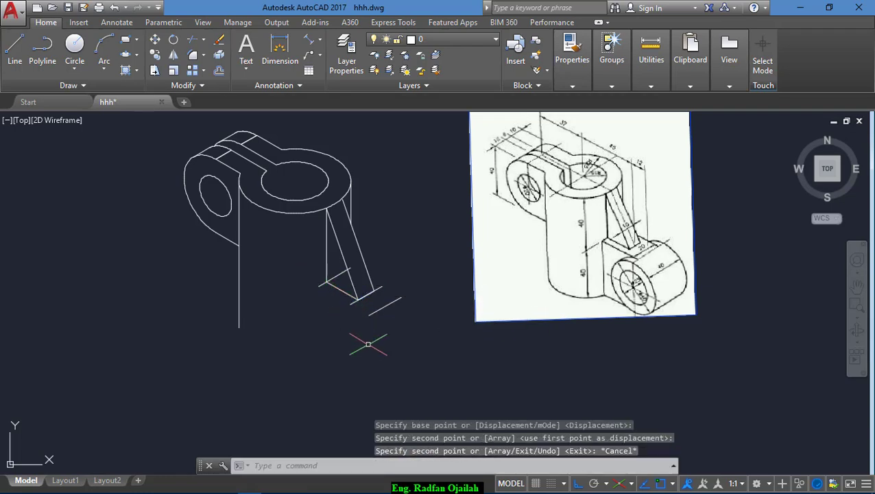
- Draw two lines joining the matching ends of the inner and outer copies to close the top plate outline around the rib's base
text(l)
key(Return)
click(319, 287)
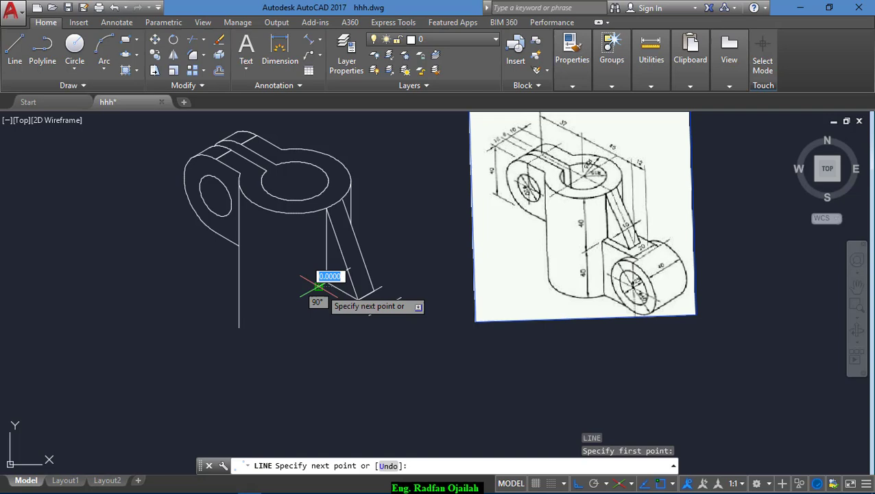
click(368, 315)
key(Return)
key(Return)
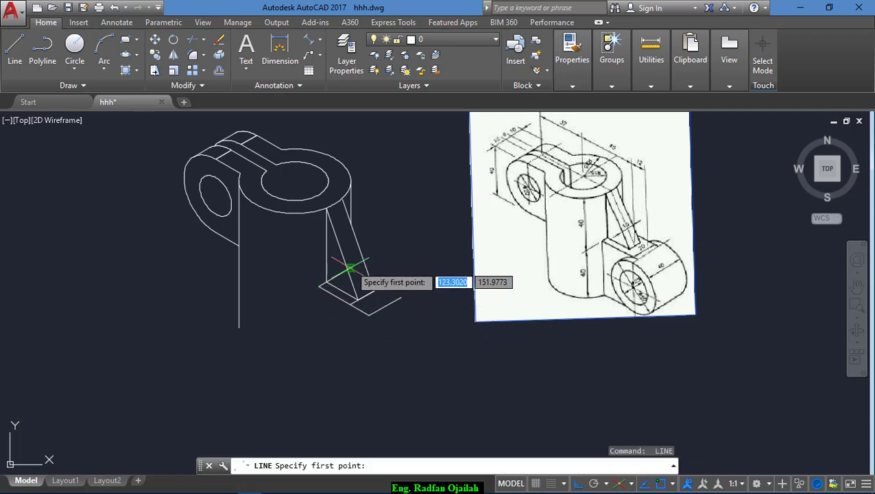
click(368, 316)
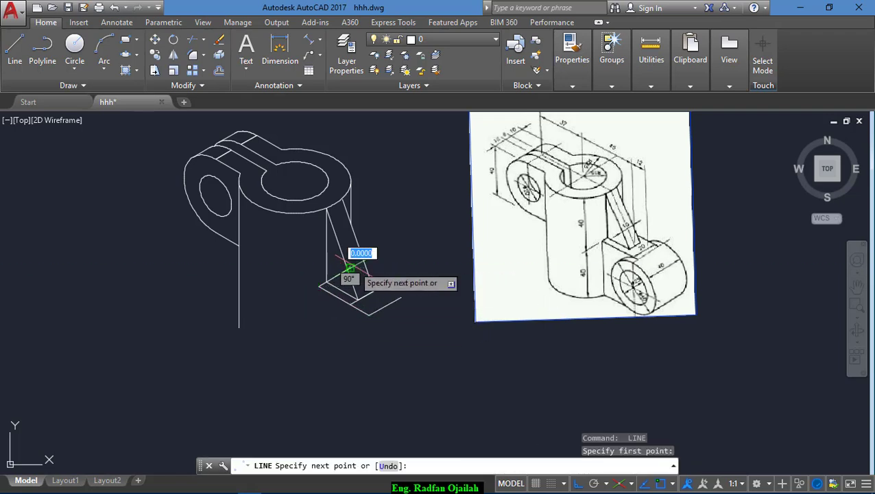
click(401, 296)
key(Return)
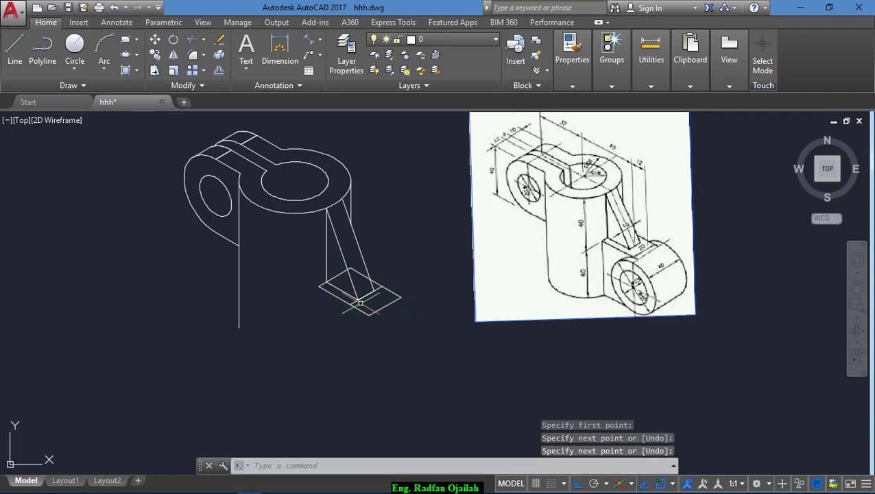
key(Return)
- Erase the middle line through the rib's lower end edge and trim the plate outline hidden behind the rib
click(353, 302)
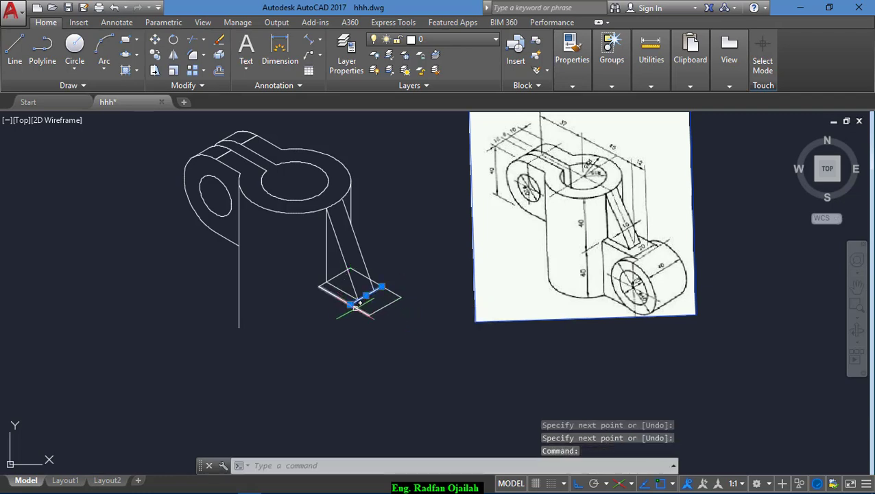
key(Delete)
key(Return)
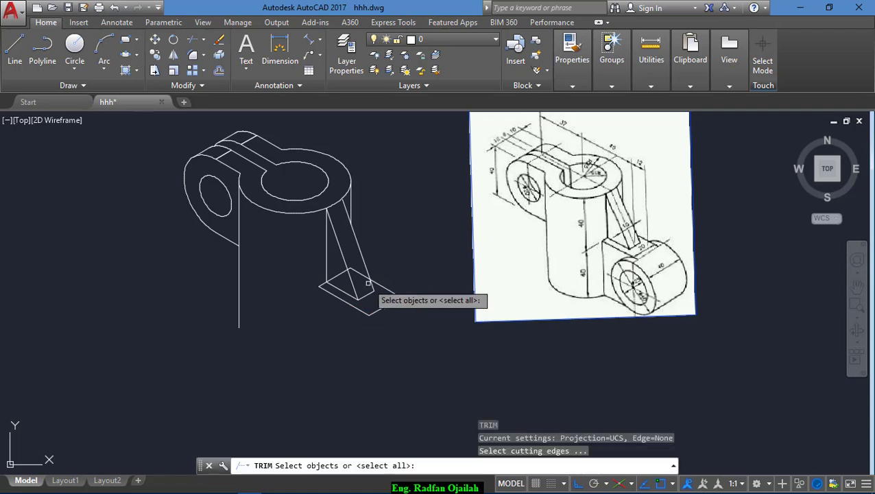
key(Return)
click(362, 277)
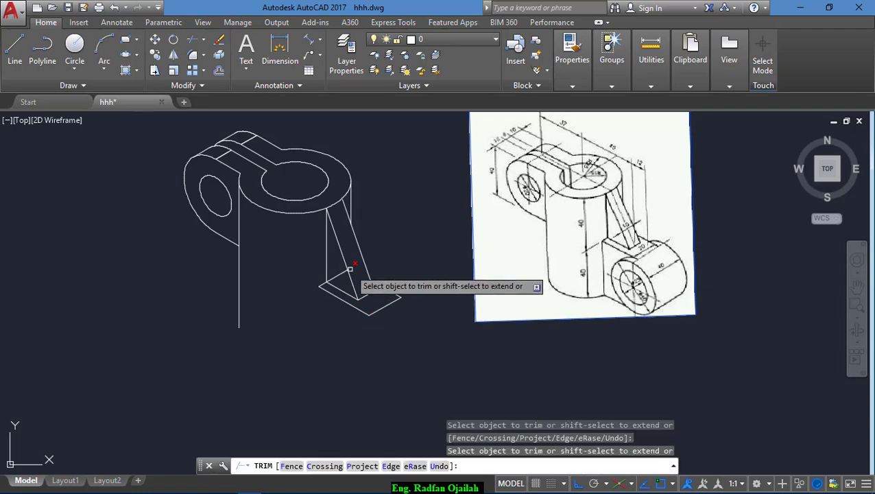
key(Escape)
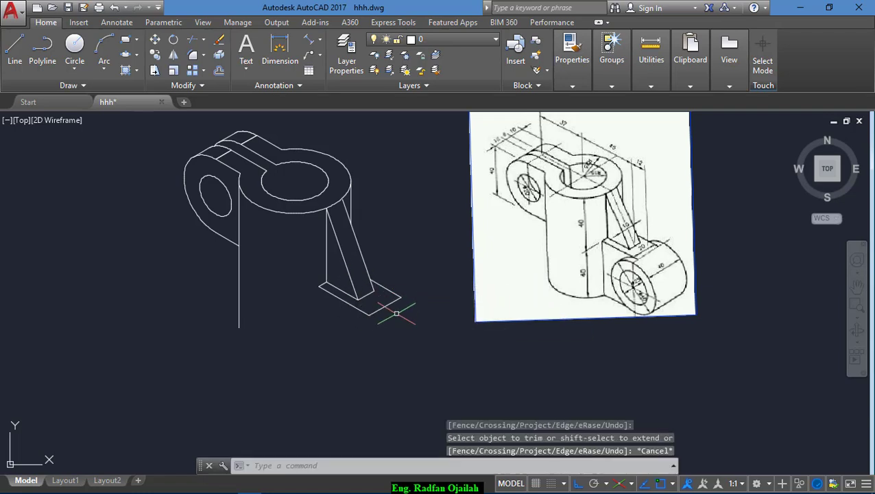
scroll(675, 183, up, 2)
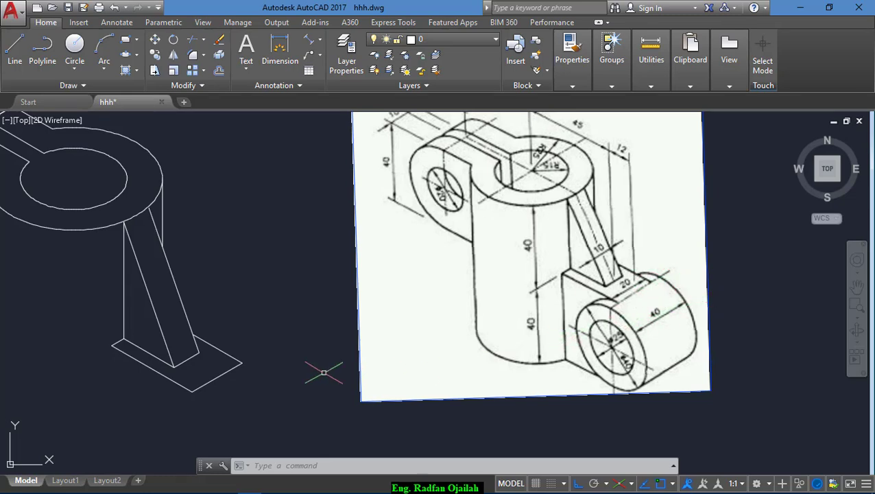
click(239, 402)
click(255, 431)
text(40)
key(Return)
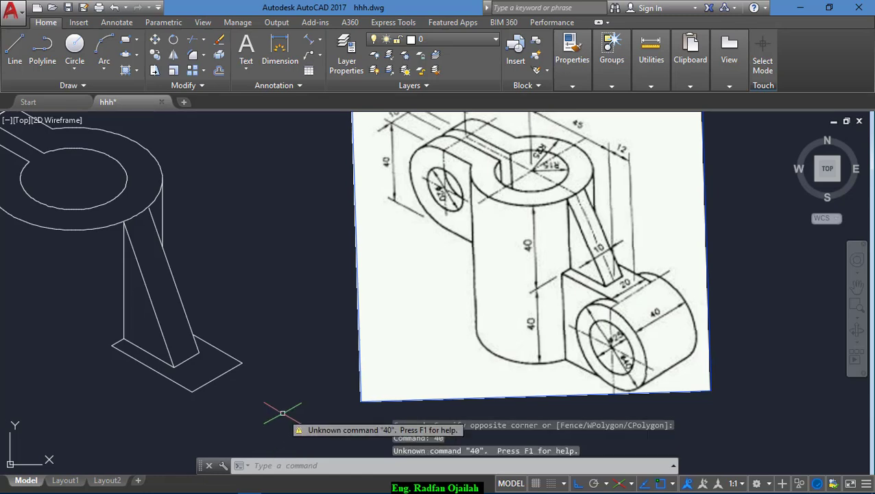
key(Escape)
- Draw a 40-unit line in the 210° isometric direction in the empty space beside the plate's outer edge
key(l)
key(Return)
click(319, 358)
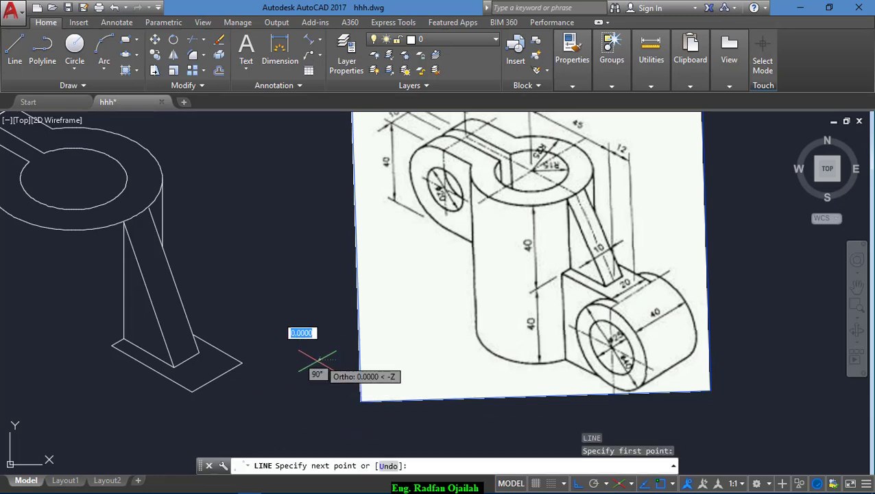
text(40)
key(Return)
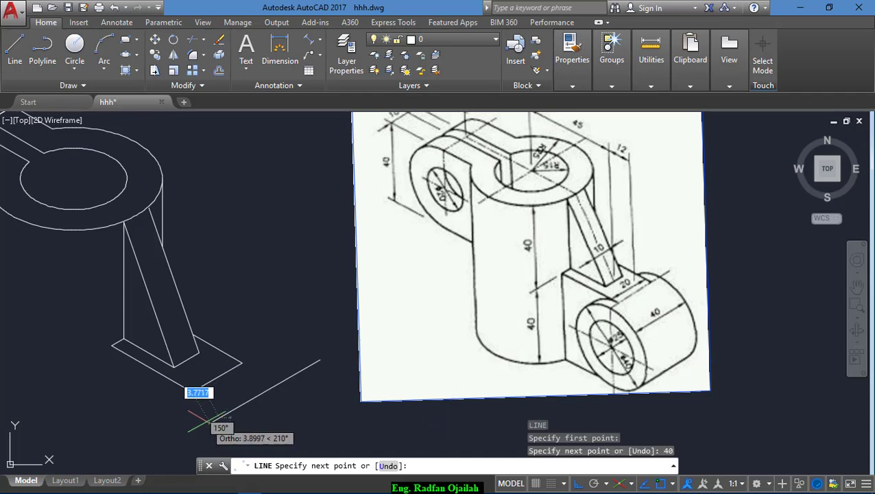
key(Return)
- Move the 40-unit line by its midpoint onto the midpoint of the plate's outer edge
key(Return)
click(255, 395)
key(Return)
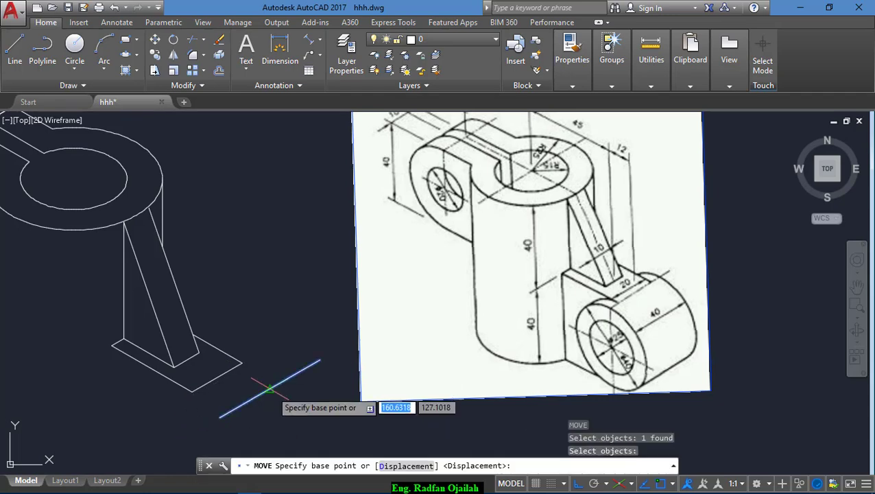
click(268, 386)
click(226, 367)
scroll(285, 348, down, 4)
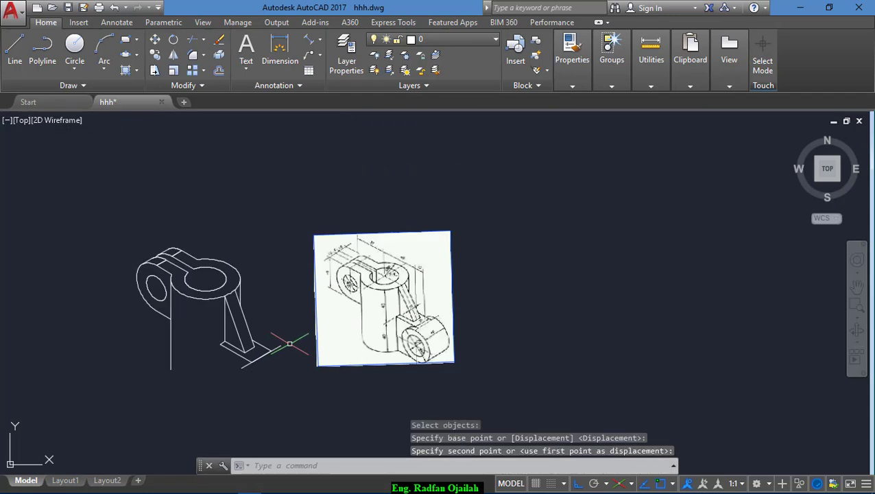
scroll(256, 371, up, 2)
key(Escape)
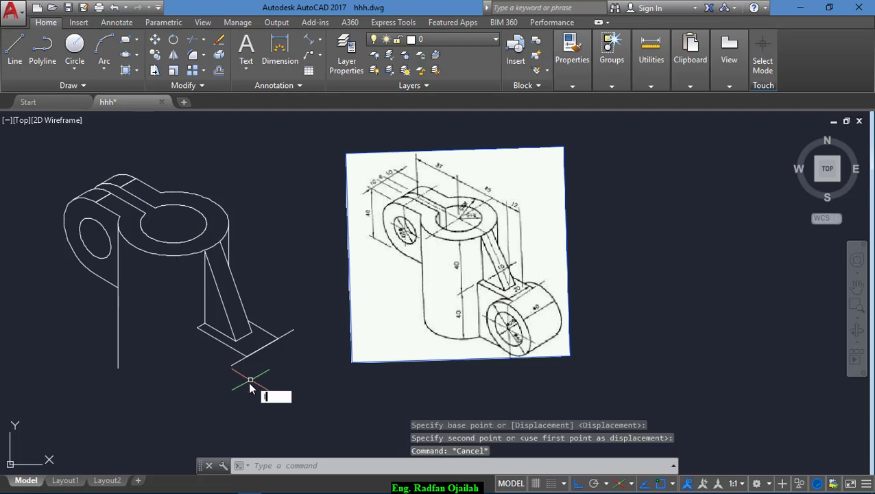
- Draw a vertical 20-unit line downward from the lower end of the 40-unit line at the plate's outer edge
key(Return)
scroll(521, 346, up, 5)
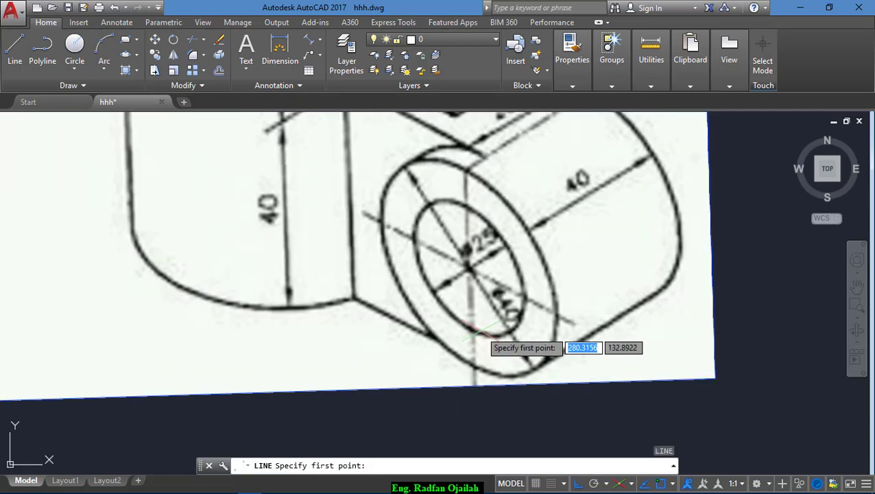
scroll(499, 334, down, 2)
scroll(503, 337, up, 2)
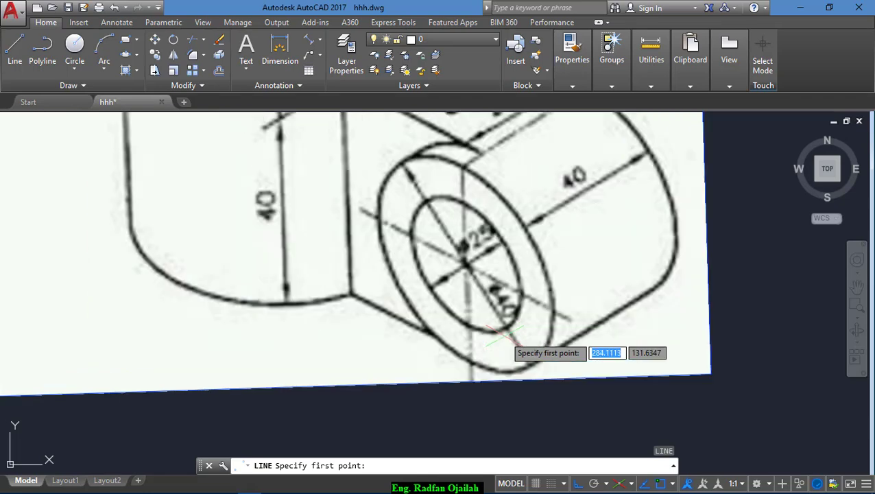
scroll(504, 336, down, 3)
scroll(313, 293, up, 2)
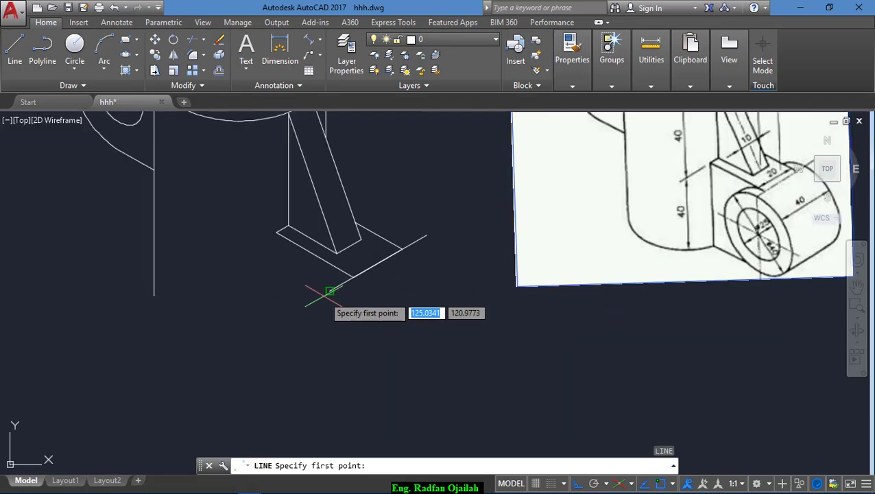
click(330, 291)
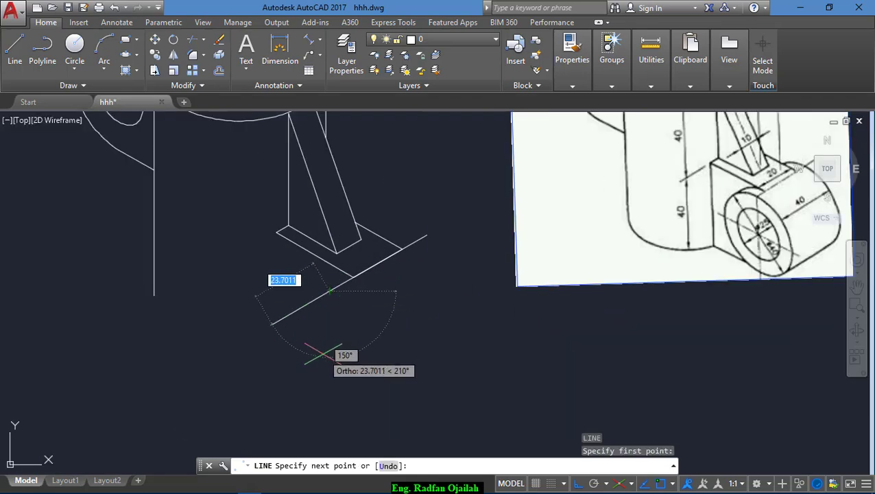
key(F5)
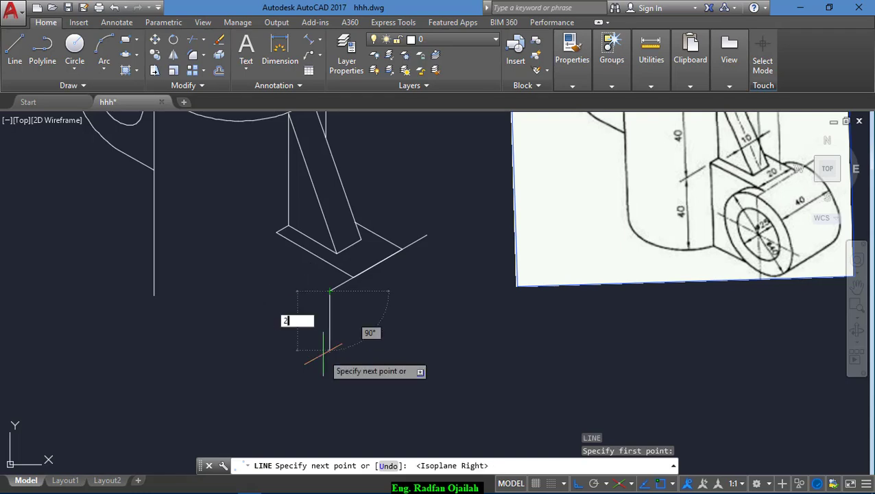
key(Return)
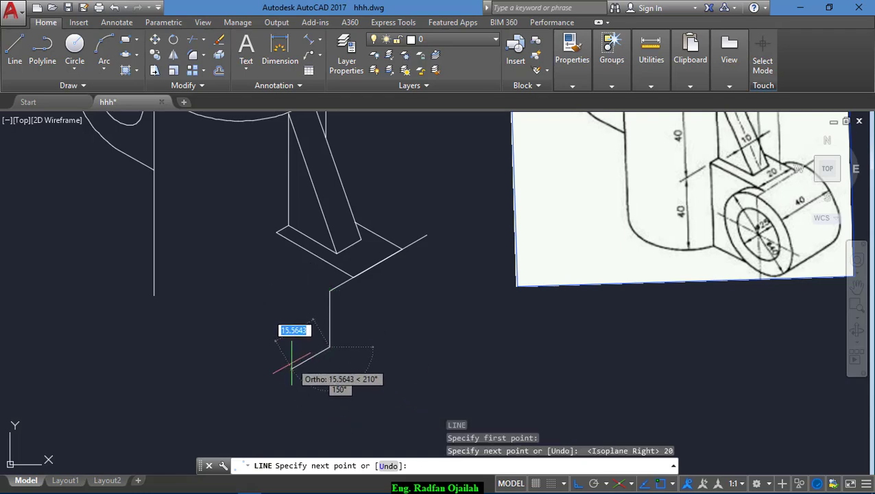
key(Return)
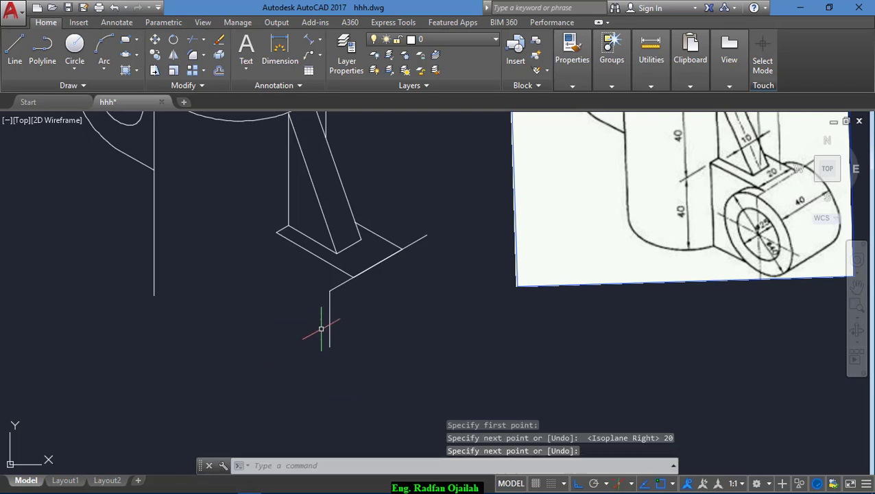
key(Return)
click(330, 314)
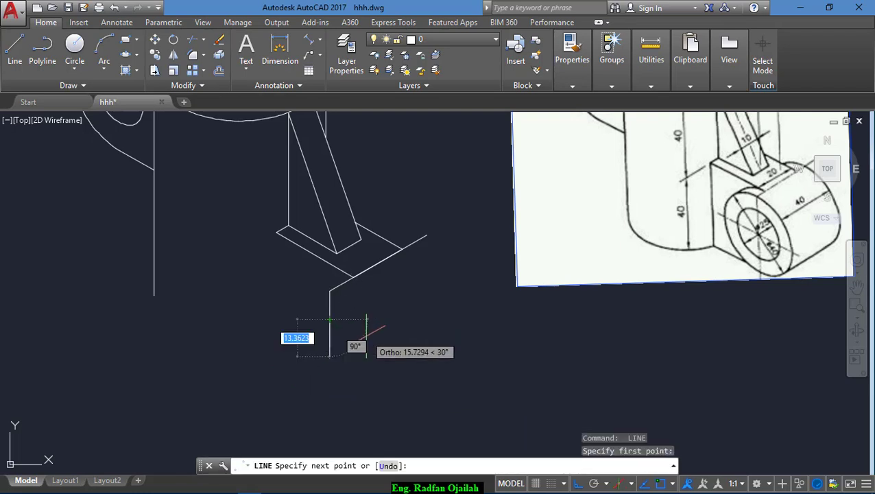
key(Escape)
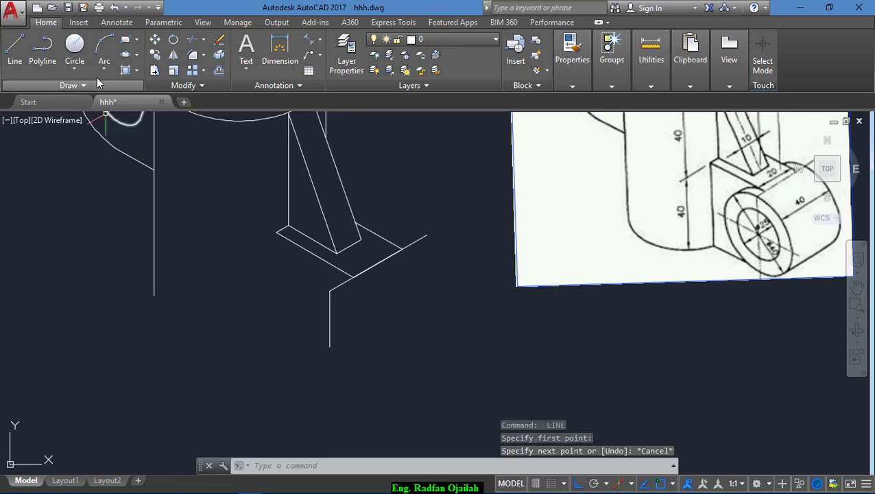
click(137, 59)
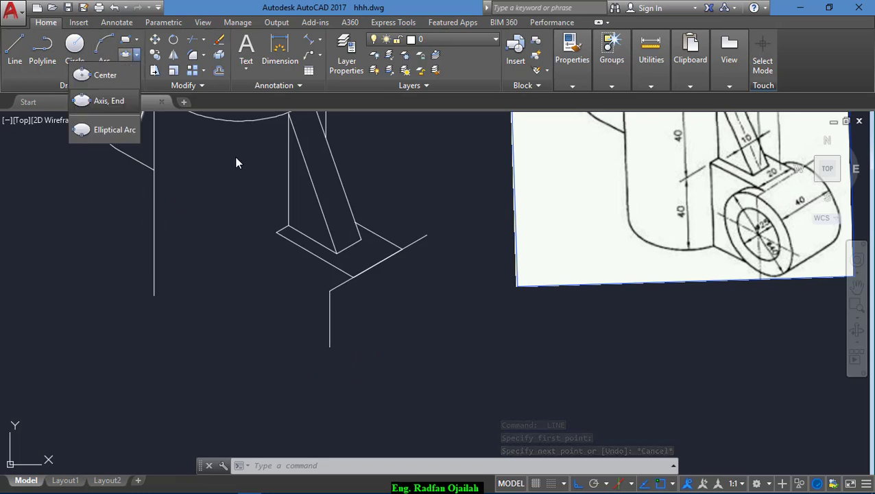
click(107, 100)
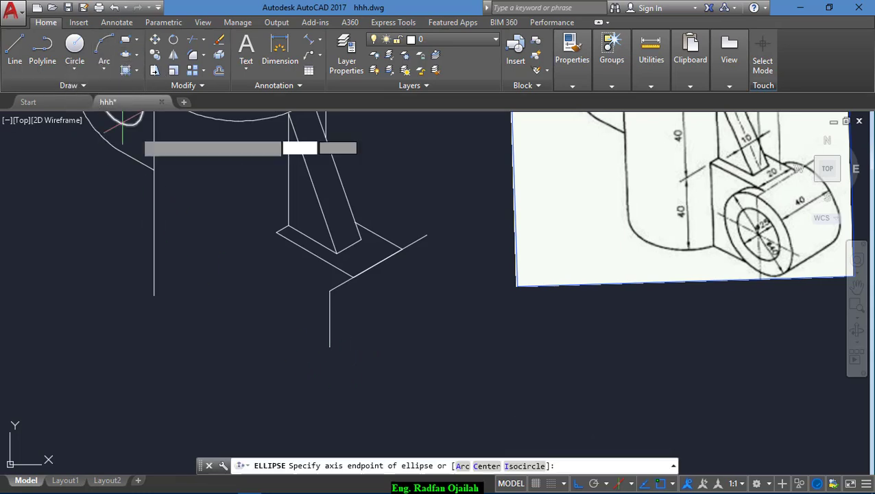
click(524, 464)
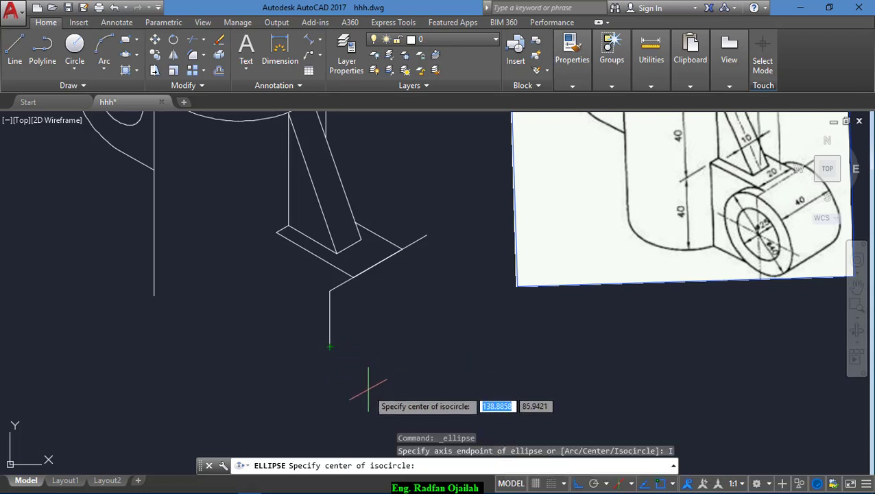
key(Return)
key(Escape)
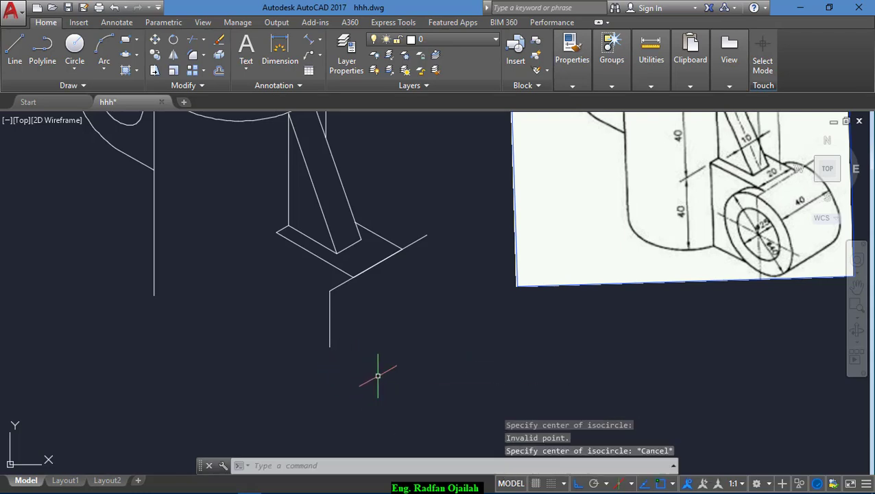
- Draw a left-isoplane isocircle centred on the vertical line's lower end, with its radius reaching the line's upper end
click(125, 59)
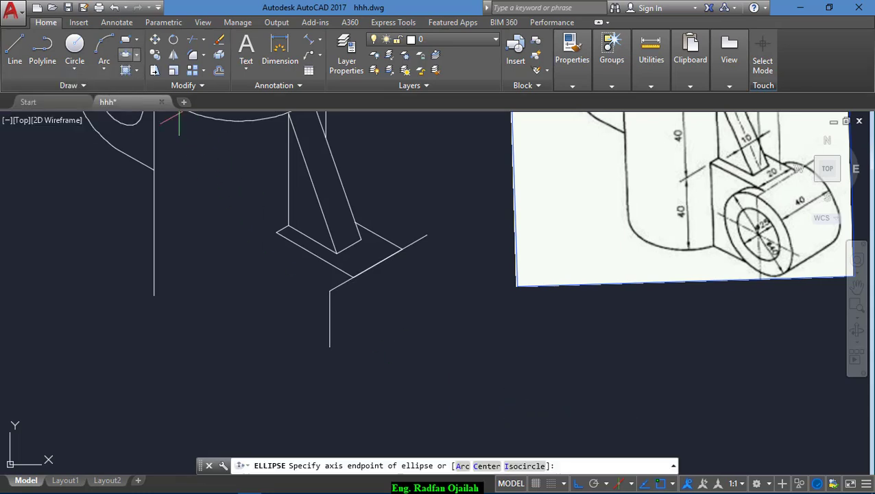
click(515, 467)
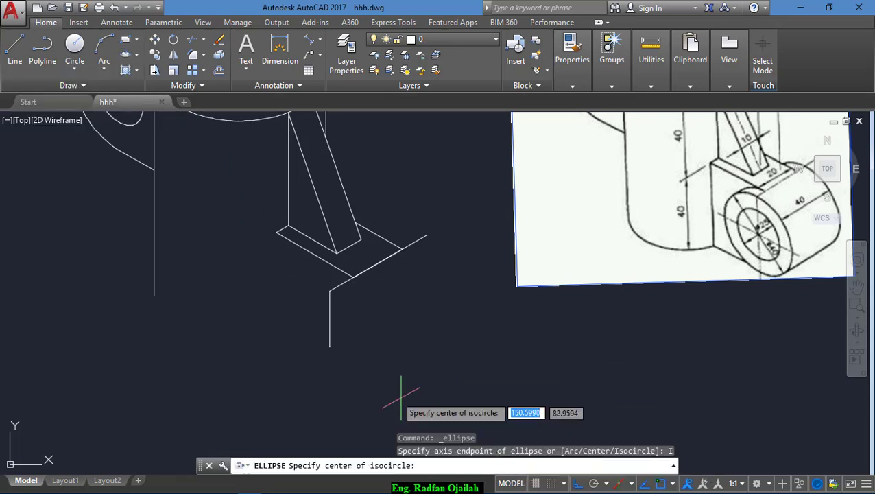
click(329, 347)
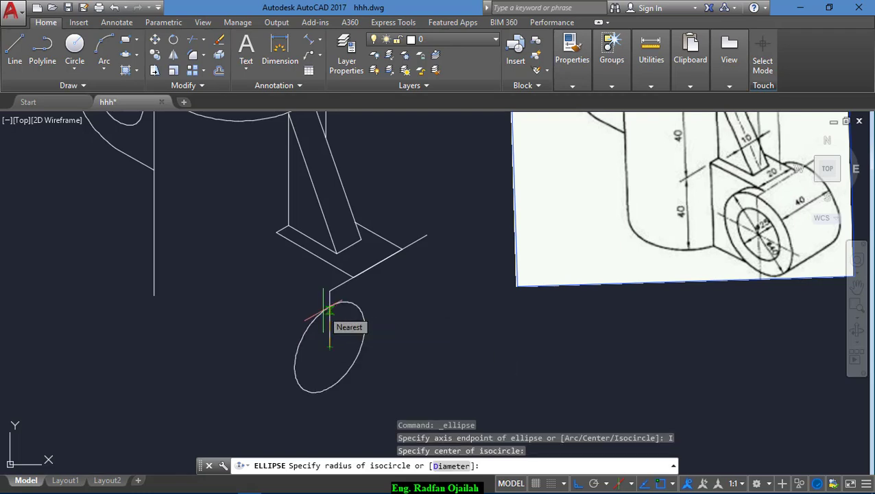
key(F5)
click(335, 301)
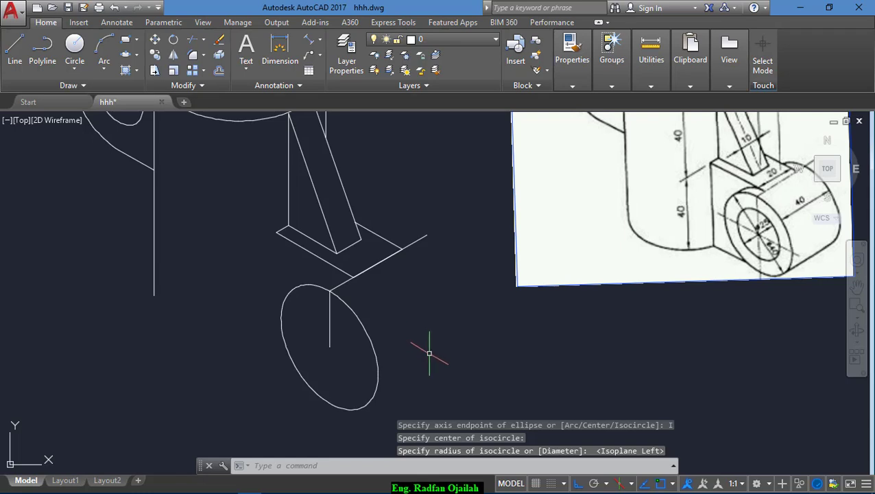
key(Return)
click(330, 347)
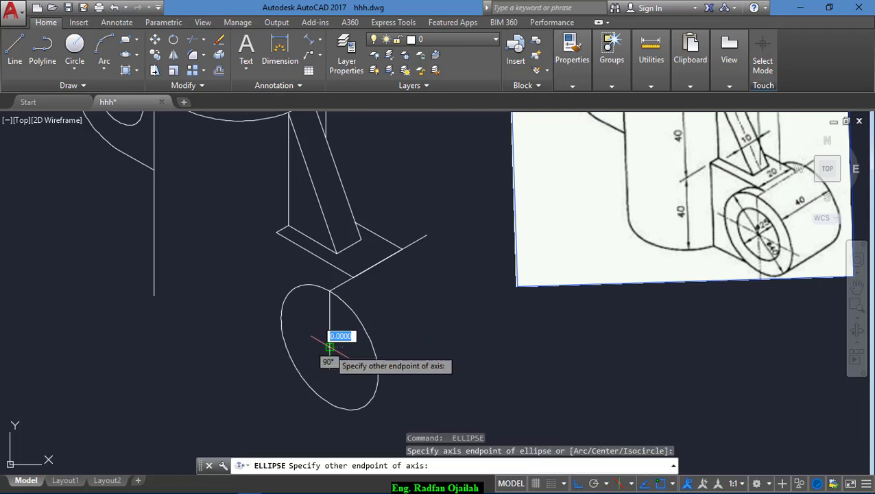
key(Return)
key(Return)
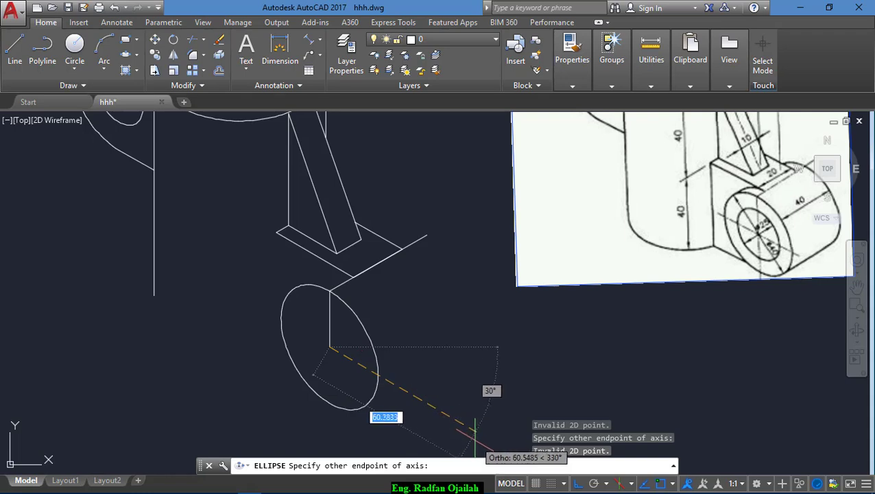
key(Escape)
- Draw a concentric isocircle of radius 12.5 inside the outer one for the boss hole
key(Return)
click(517, 466)
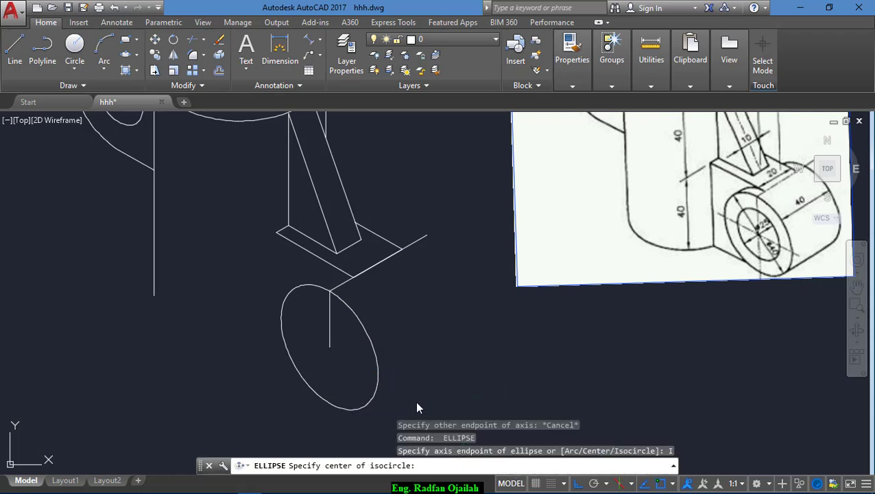
click(330, 346)
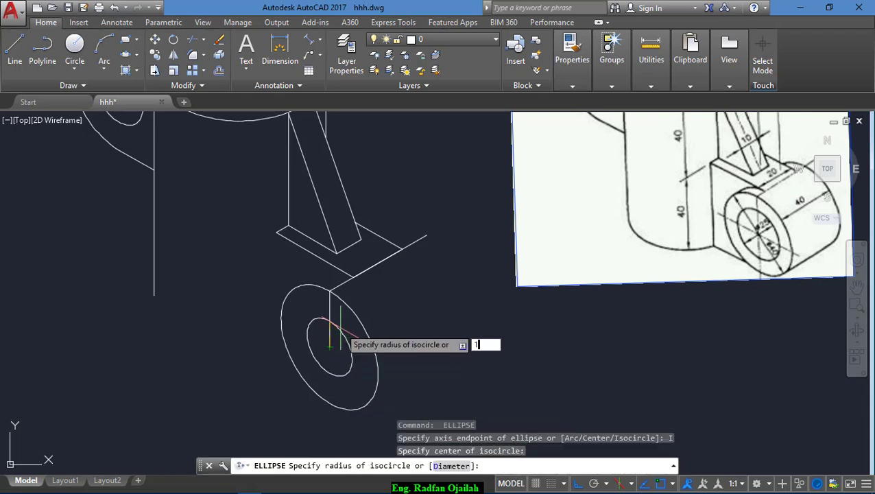
key(Return)
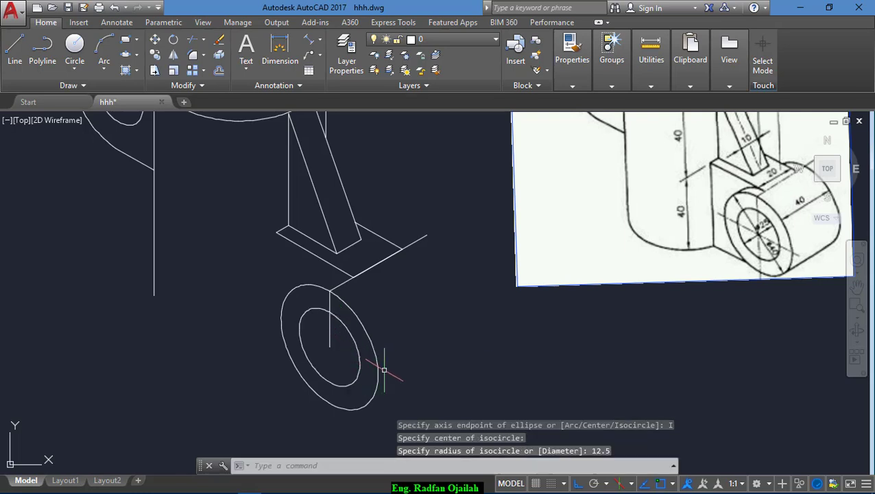
- Copy the outer isocircle from the vertical line's upper end to the plate's near outer corner
text(co)
key(Return)
click(367, 336)
key(Return)
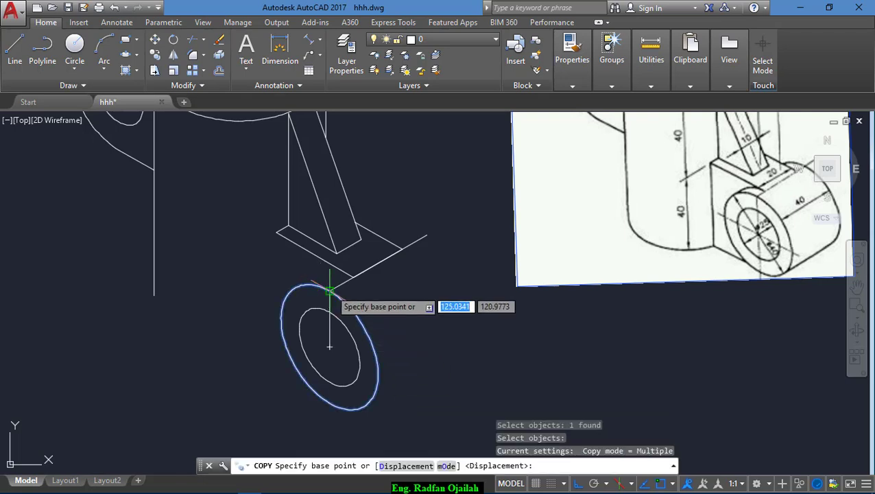
click(329, 291)
click(354, 279)
key(Escape)
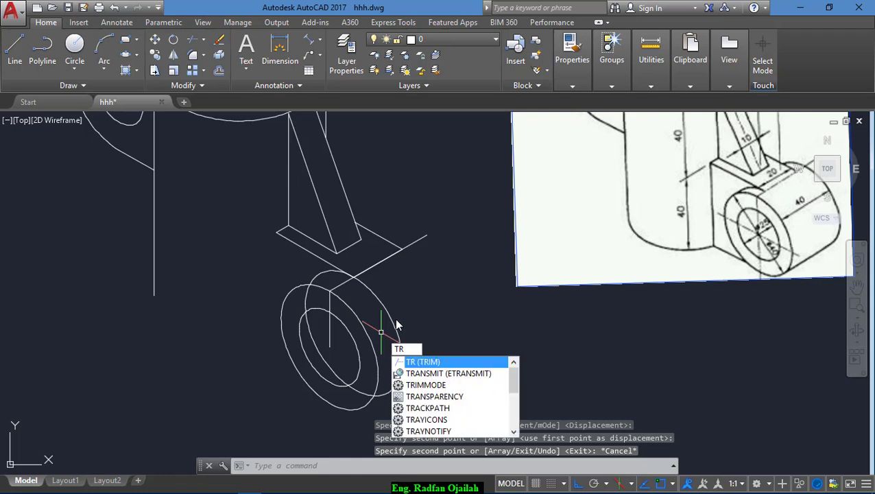
- Trim the copied isocircle so only the short arc between the plate's corner and the front isocircle remains
key(Escape)
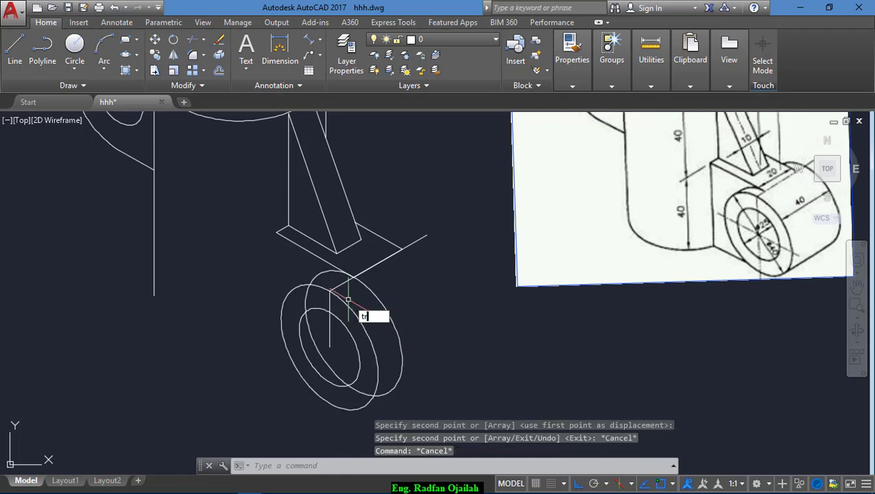
key(Return)
key(Return)
click(371, 287)
click(361, 387)
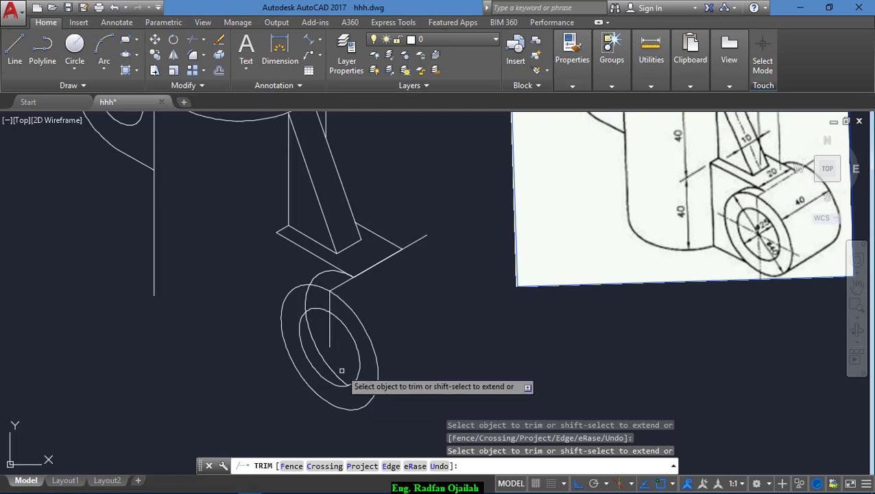
click(304, 297)
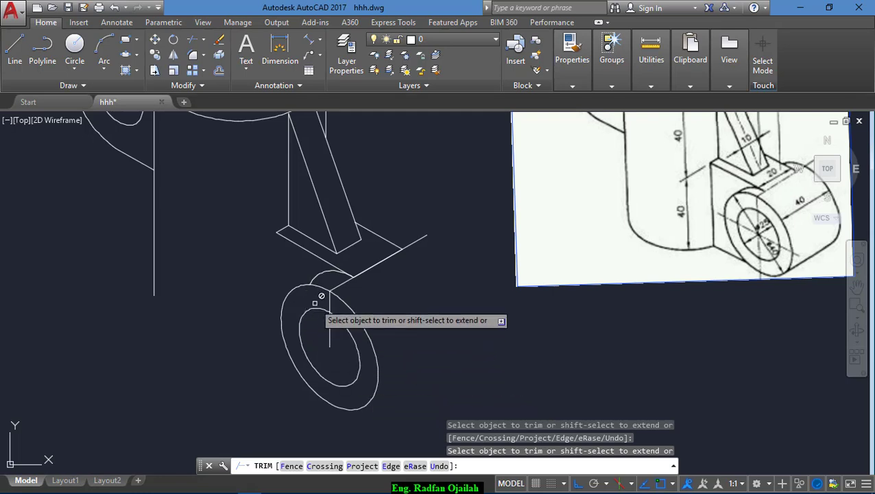
key(Escape)
- Draw a line tangent to both the front isocircle and the short arc behind it
text(l)
key(Return)
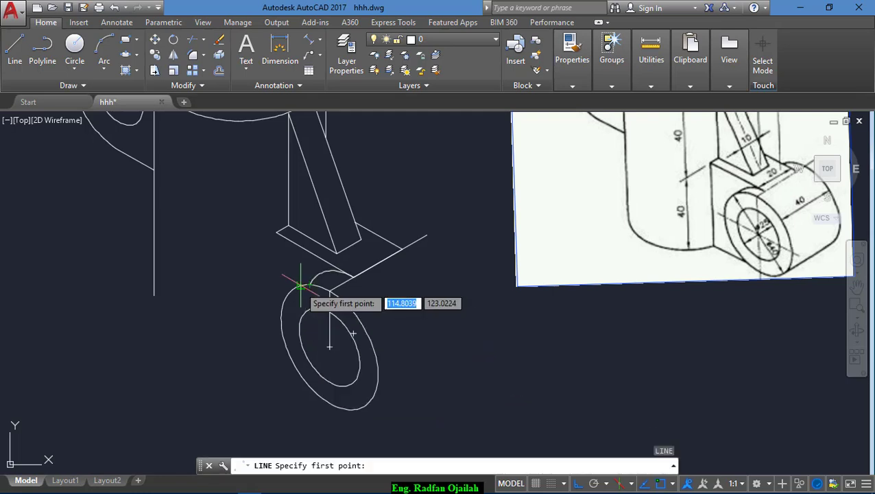
click(322, 287)
click(322, 277)
key(Return)
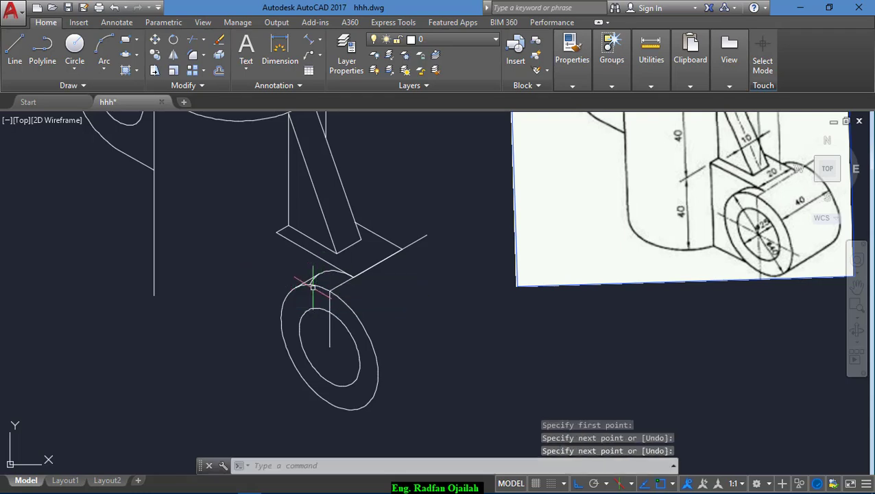
- Trim the leftover arc piece below the tangent line and erase the vertical 20-unit line
scroll(313, 279, up, 5)
text(tr)
key(Return)
key(Return)
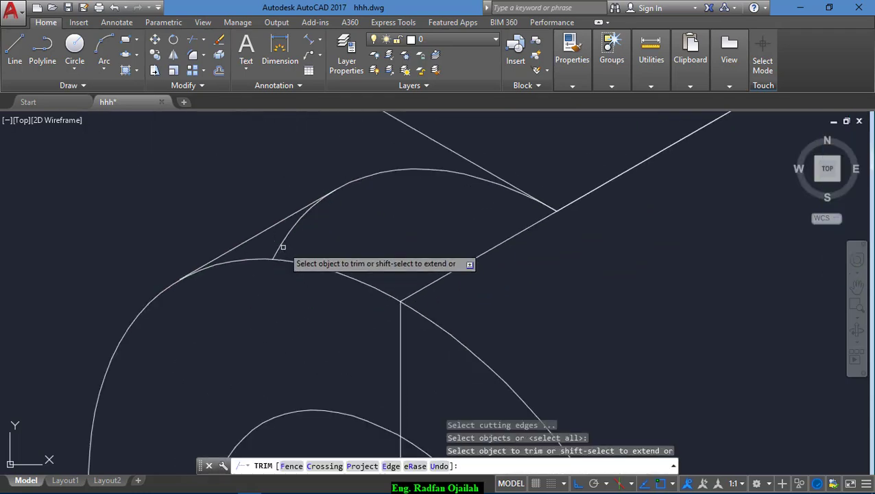
scroll(325, 249, down, 4)
key(Escape)
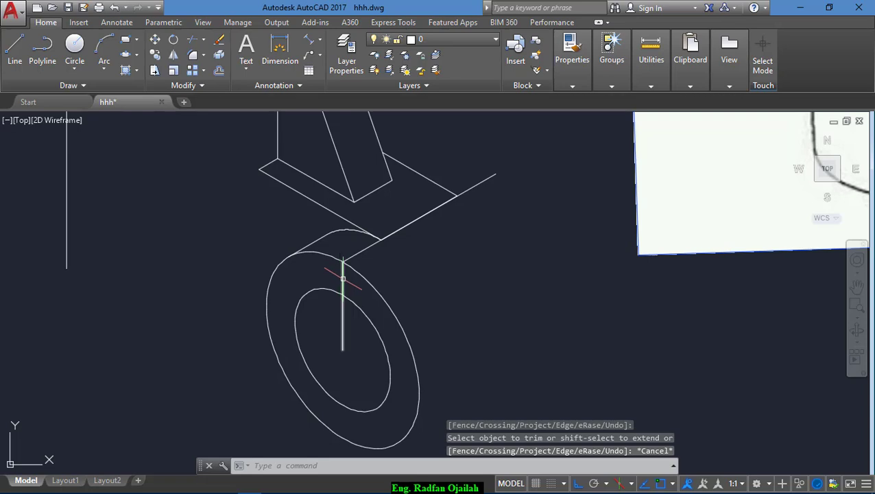
click(343, 277)
key(Delete)
- Copy the boss's outer isocircle from the near end to the far end of the 40-unit line
scroll(346, 338, down, 2)
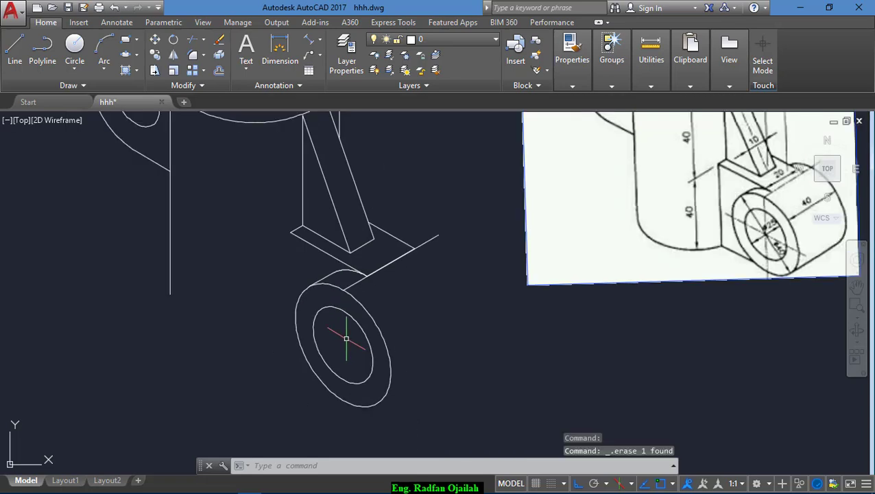
text(co)
key(Return)
click(379, 317)
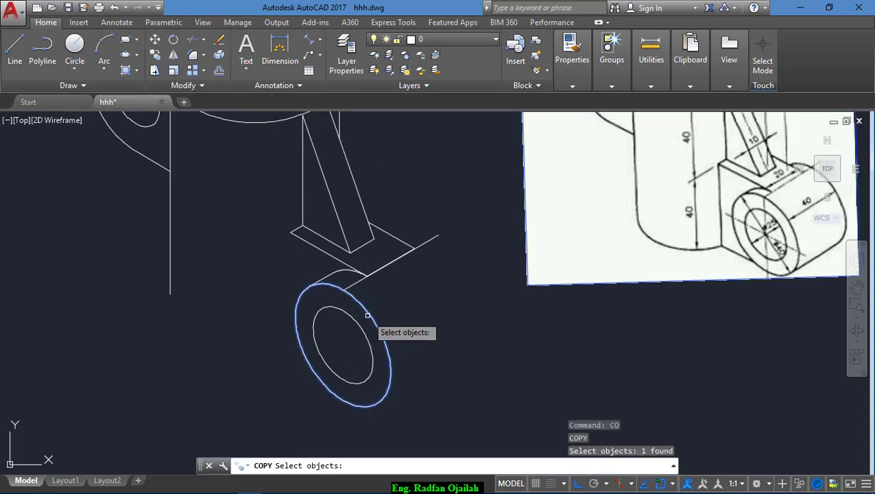
key(Return)
click(346, 284)
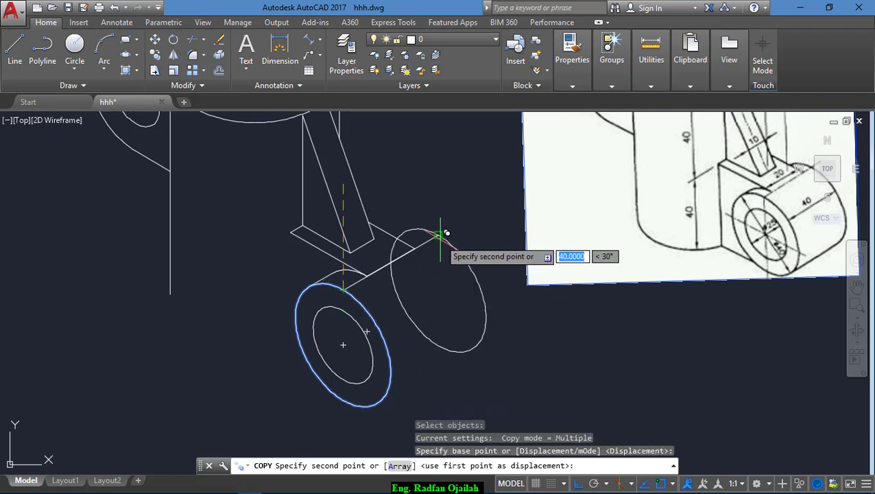
click(439, 238)
- Draw a short isometric line from the upper edge of the boss's rear isocircle to the back edge of the rib's plate
scroll(426, 252, up, 4)
text(T)
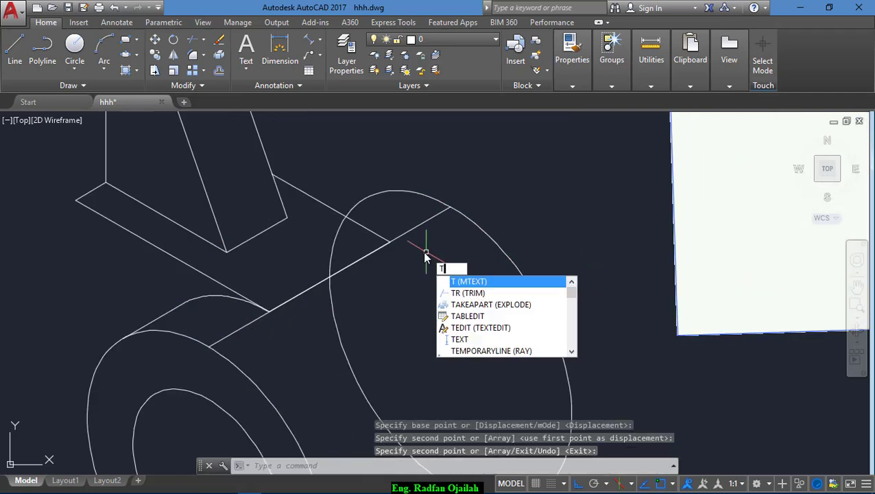
key(Escape)
text(l)
key(Return)
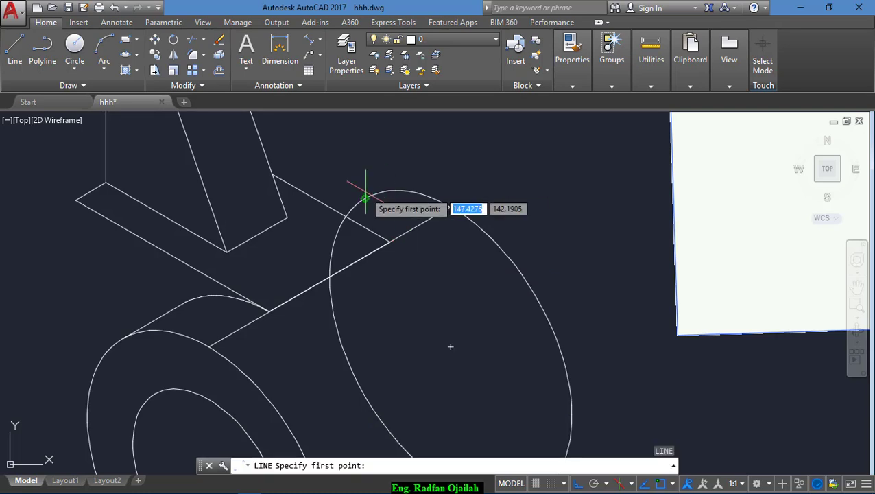
click(366, 199)
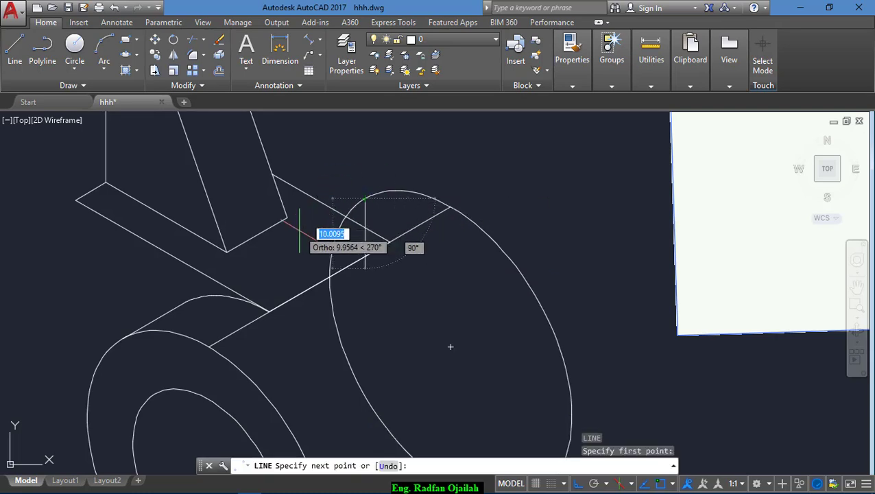
key(F5)
key(Return)
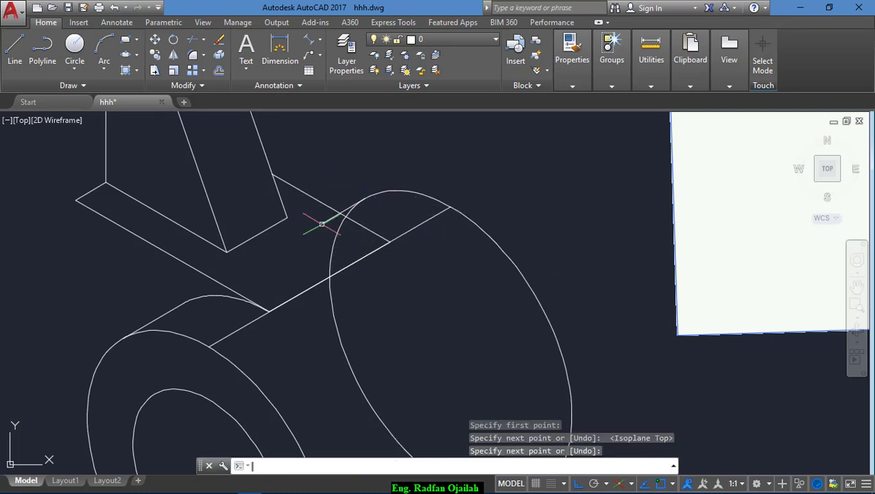
- Trim the short line beyond the plate's back edge and remove the part of the rear isocircle crossing the plate
scroll(330, 219, up, 2)
text(tr)
key(Return)
key(Return)
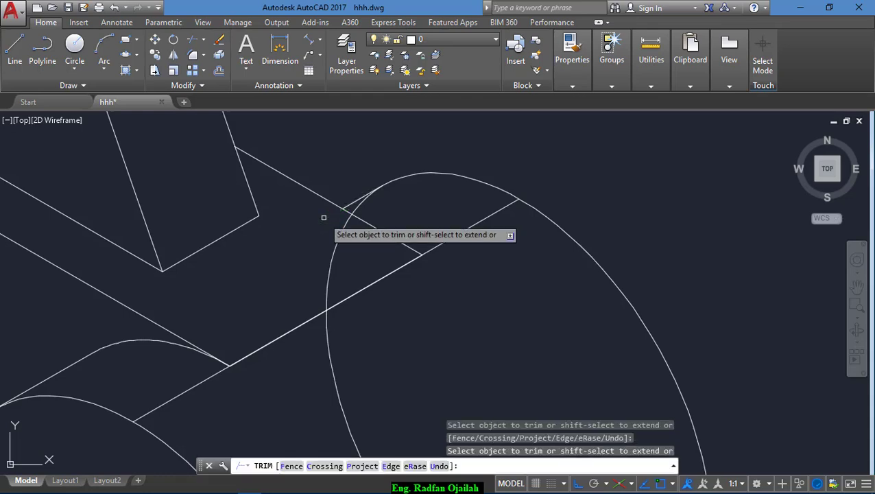
click(358, 204)
click(348, 226)
scroll(345, 236, down, 3)
key(Escape)
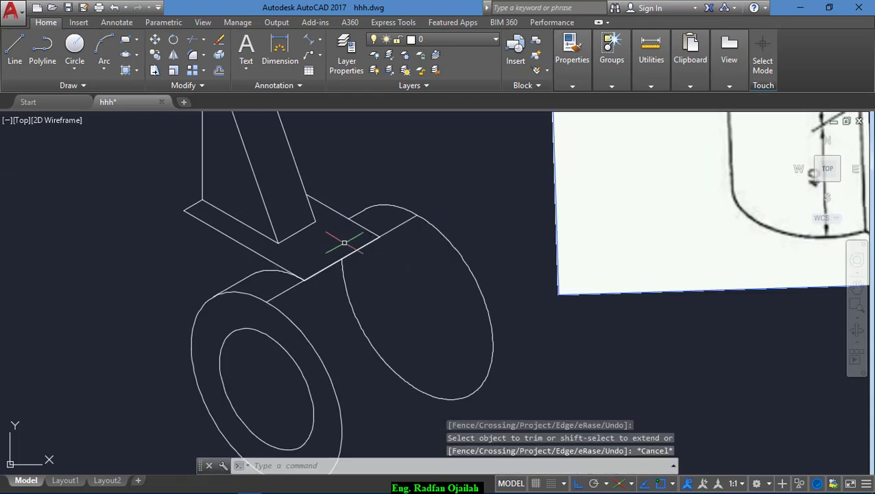
- Copy the boss's 40-unit line from its near endpoint to the lower edge of the front isocircle as the bottom tangent edge
scroll(413, 276, down, 2)
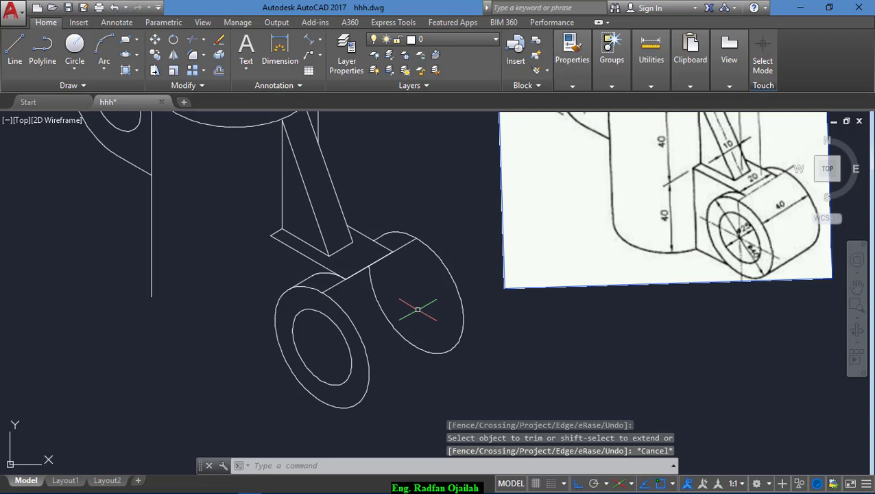
text(co)
key(Return)
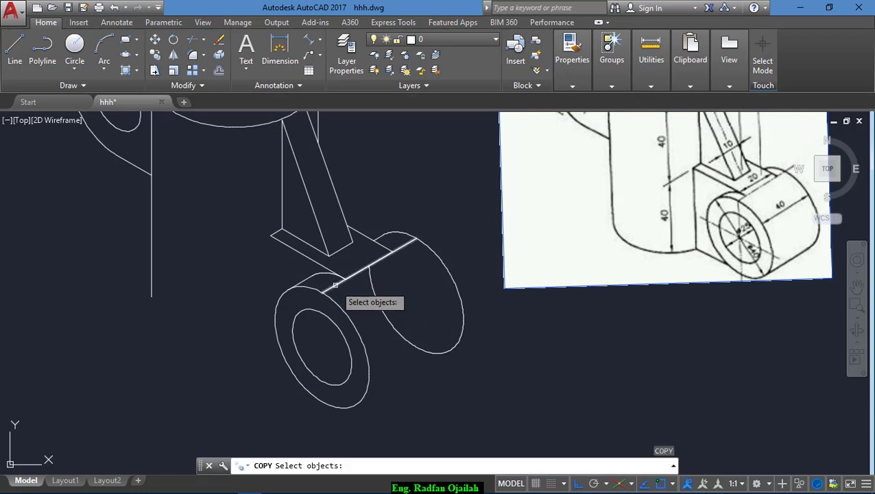
click(339, 282)
key(Return)
click(322, 292)
click(359, 399)
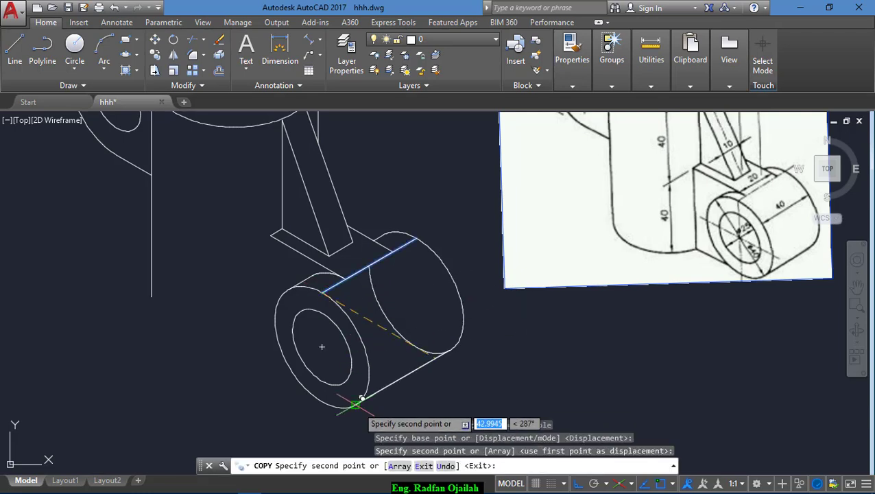
key(Escape)
- Trim the hidden part of the boss's rear isocircle and erase the upper 40-unit construction line
scroll(449, 354, up, 5)
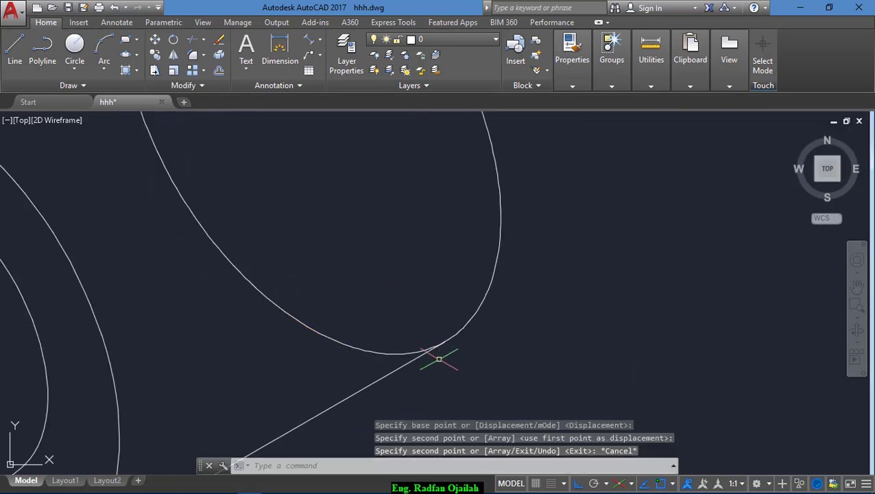
text(tr)
key(Return)
key(Return)
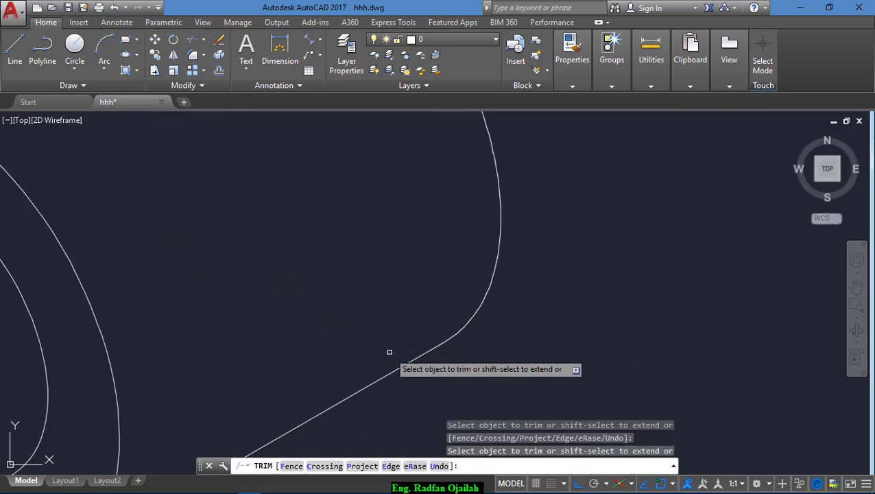
scroll(511, 327, down, 4)
scroll(511, 328, down, 2)
key(Escape)
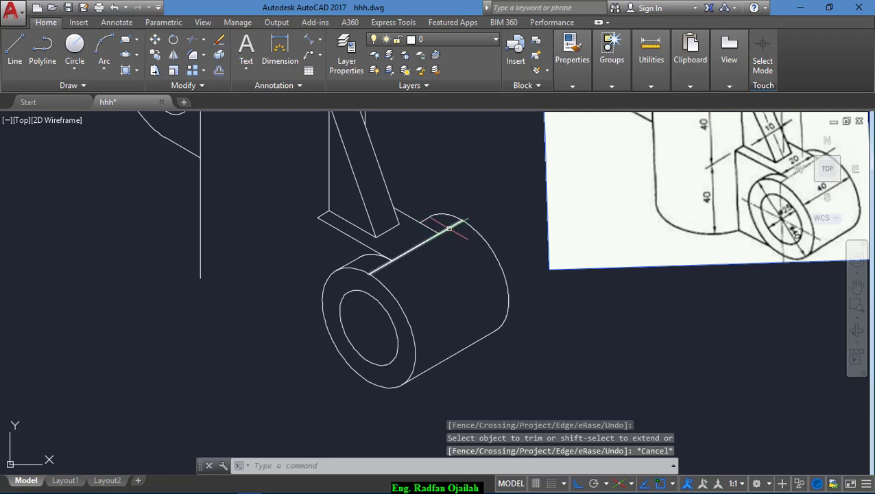
click(448, 228)
key(Delete)
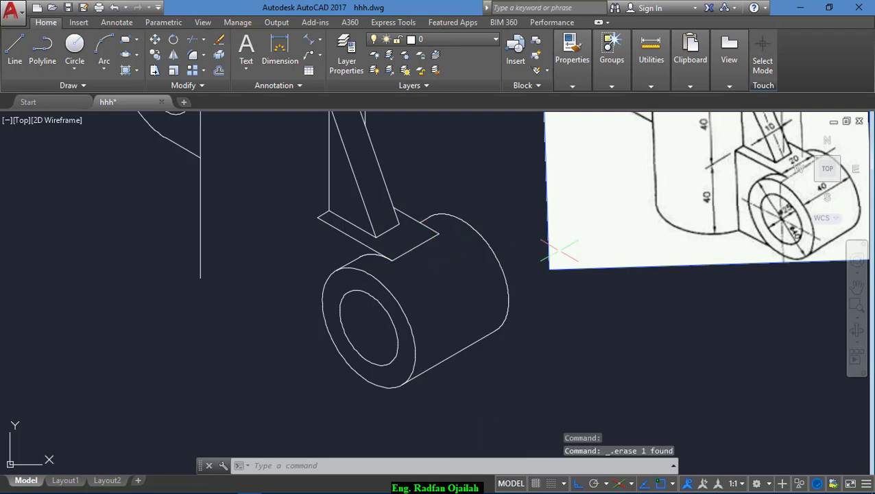
scroll(559, 251, down, 2)
scroll(483, 237, up, 2)
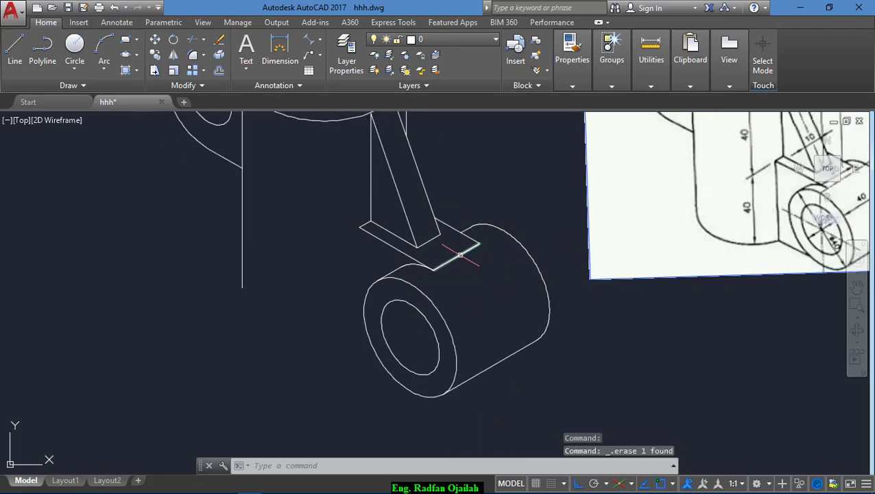
key(Return)
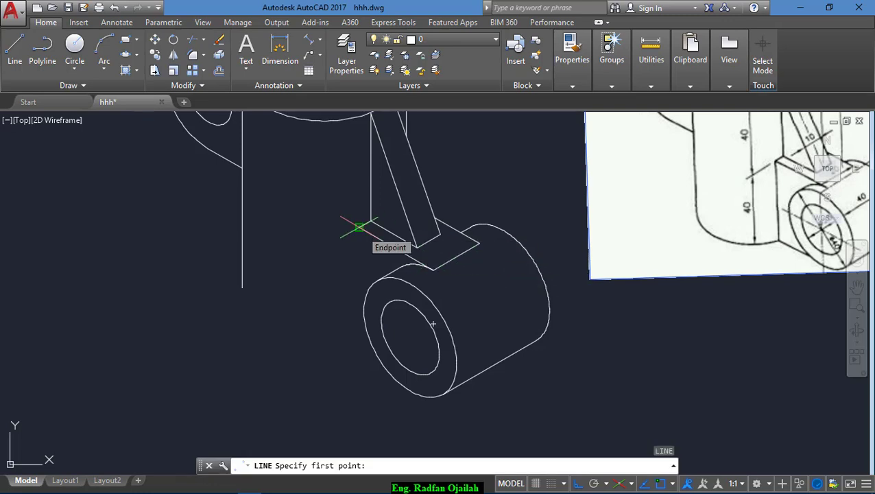
scroll(452, 305, down, 2)
key(Escape)
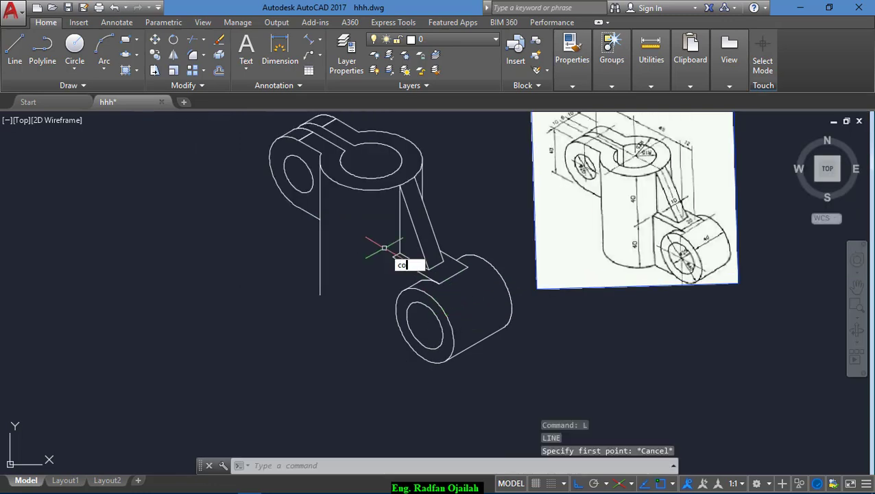
- Copy the main cylinder's top outer isocircle down to the lower end of its vertical side edge
text(co)
key(Return)
click(349, 186)
key(Return)
scroll(316, 161, up, 3)
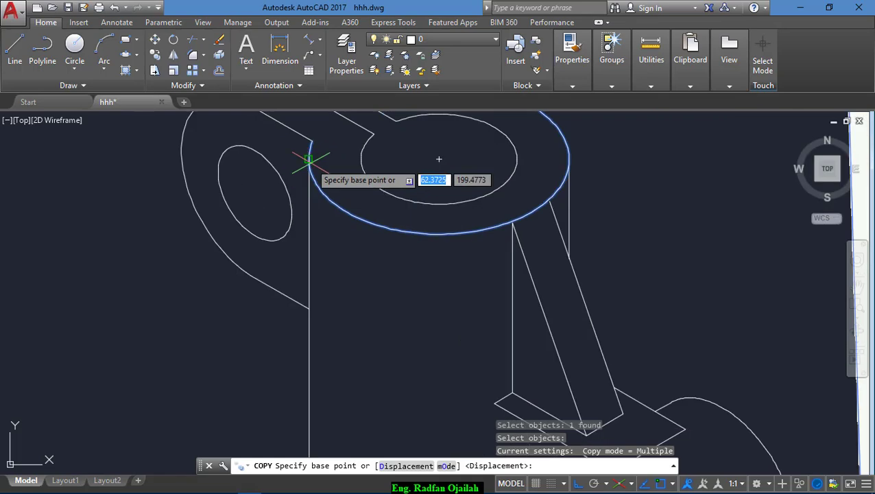
click(308, 159)
scroll(371, 189, down, 3)
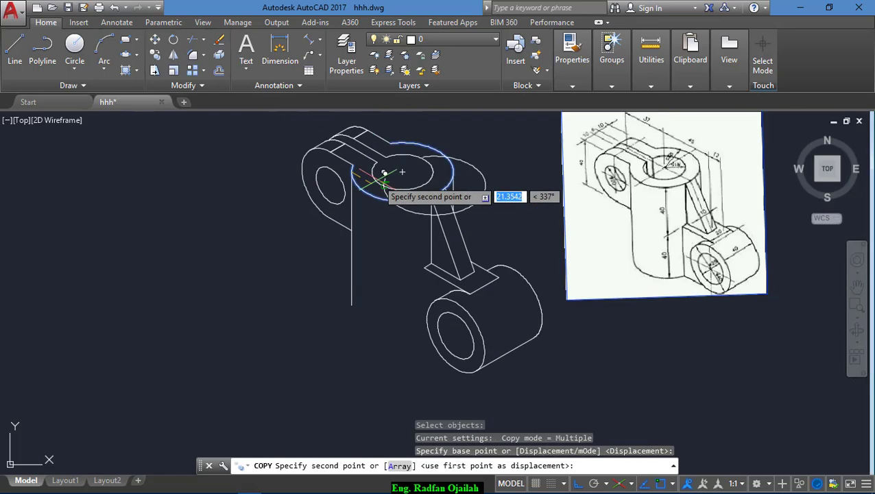
click(352, 303)
key(Escape)
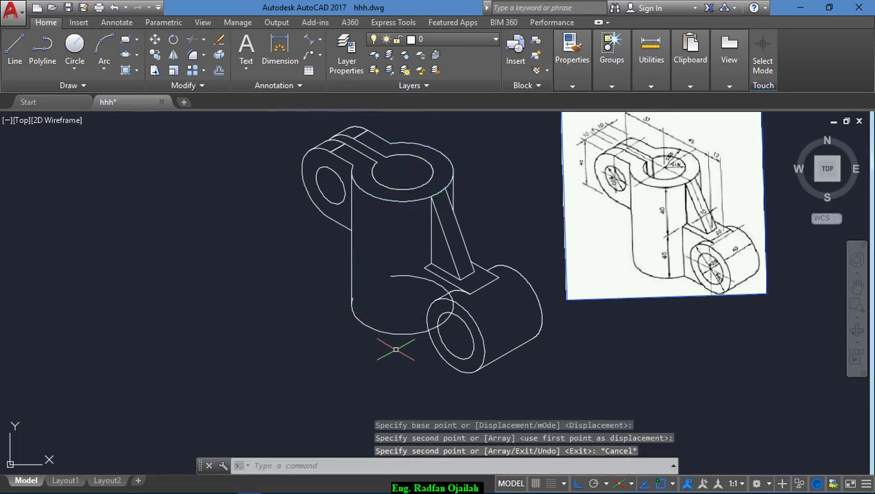
- Draw a vertical line from the outer corner of the rib's plate down past the cylinder's bottom isocircle
text(l)
key(Return)
click(425, 268)
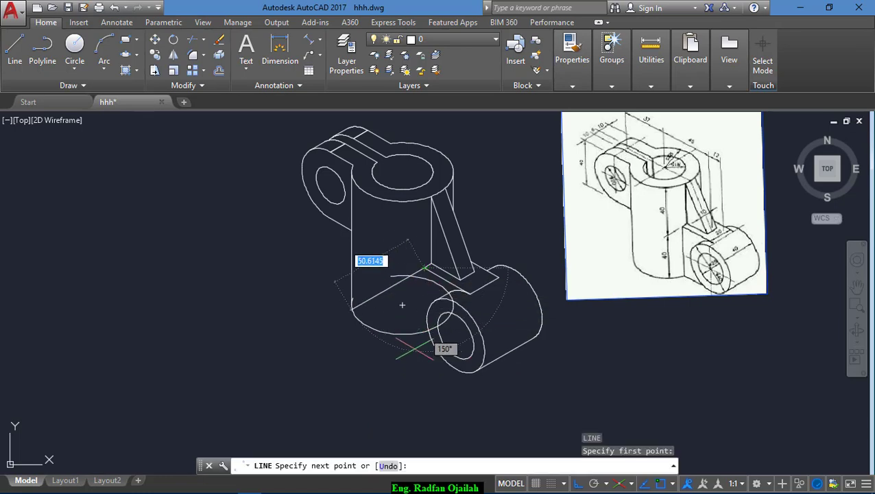
key(F5)
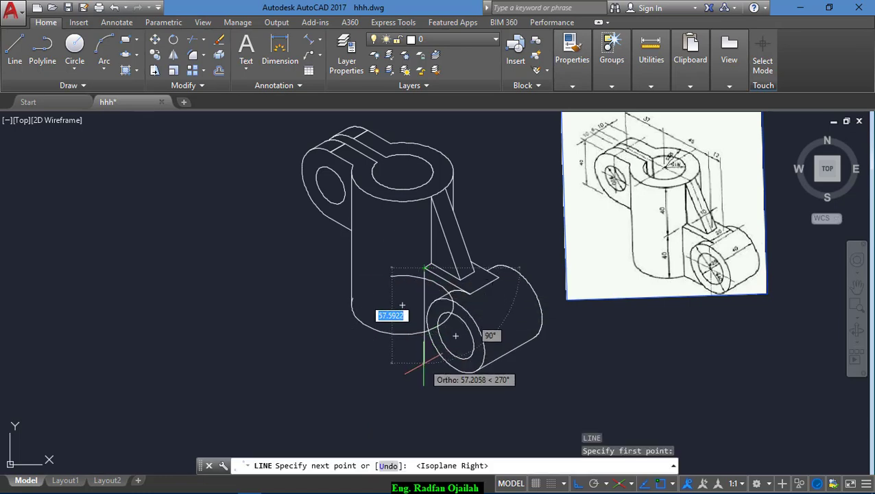
key(Return)
- Trim the plate's vertical line where it extends below the cylinder's bottom arc
scroll(412, 339, up, 8)
text(tr)
key(Return)
key(Return)
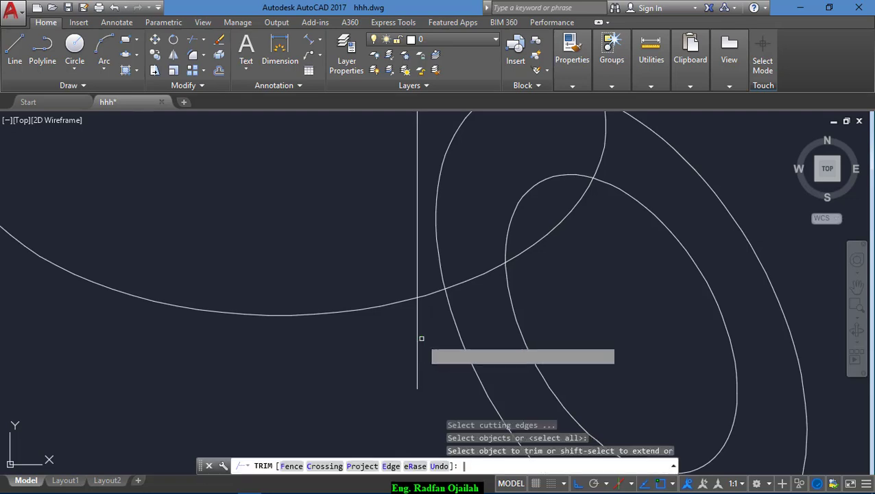
click(428, 297)
click(425, 293)
key(Escape)
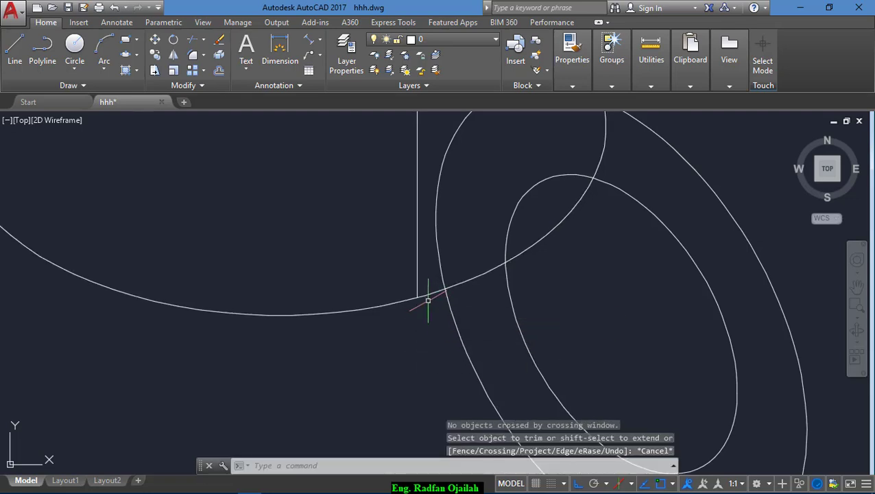
- Trim the bottom arc between the vertical line and the boss, and erase its remaining hidden portion
text(tr)
key(Return)
key(Return)
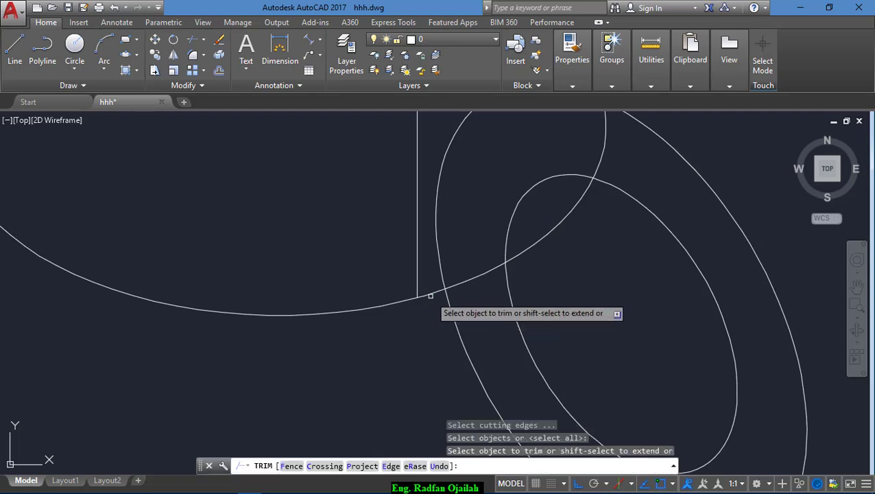
click(430, 295)
key(Escape)
click(466, 282)
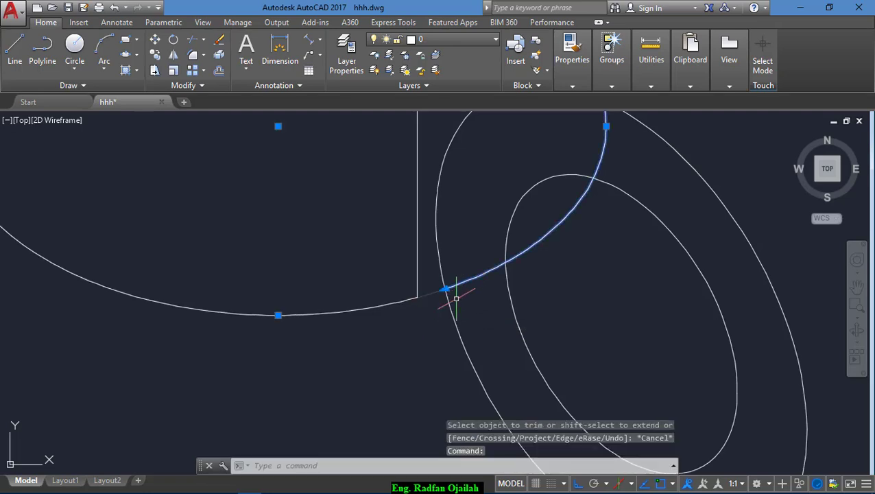
key(Delete)
- Draw an isometric line on the left isoplane from the vertical line's lower end into the boss's front face
scroll(467, 316, up, 1)
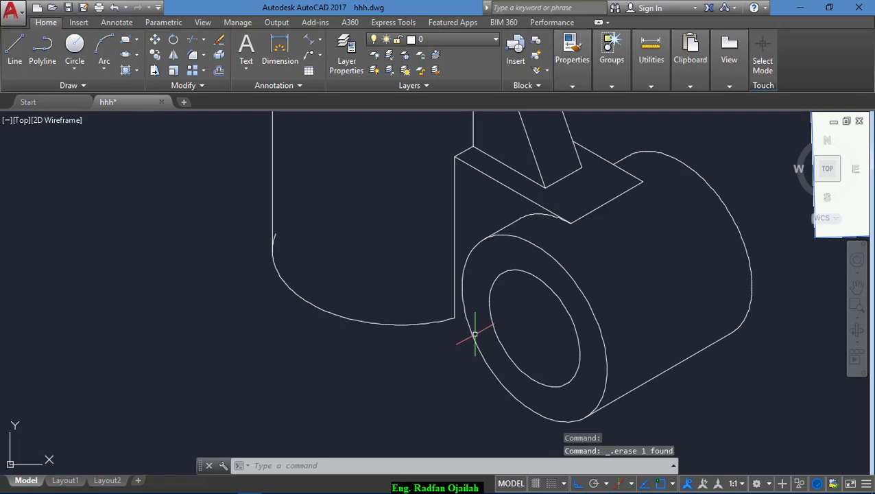
text(l)
key(Return)
click(453, 318)
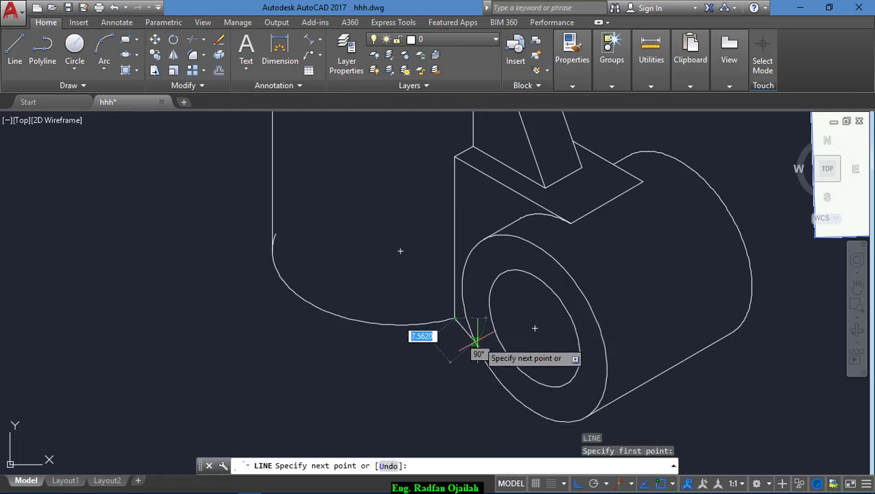
key(F5)
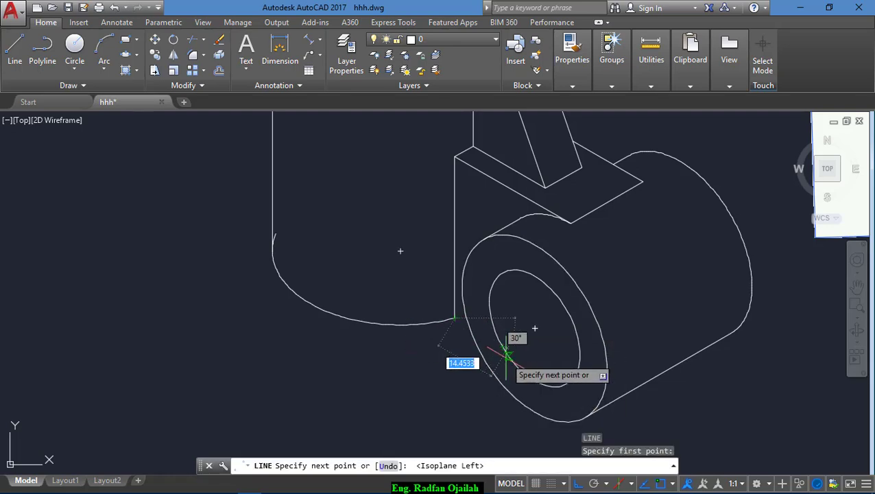
key(Return)
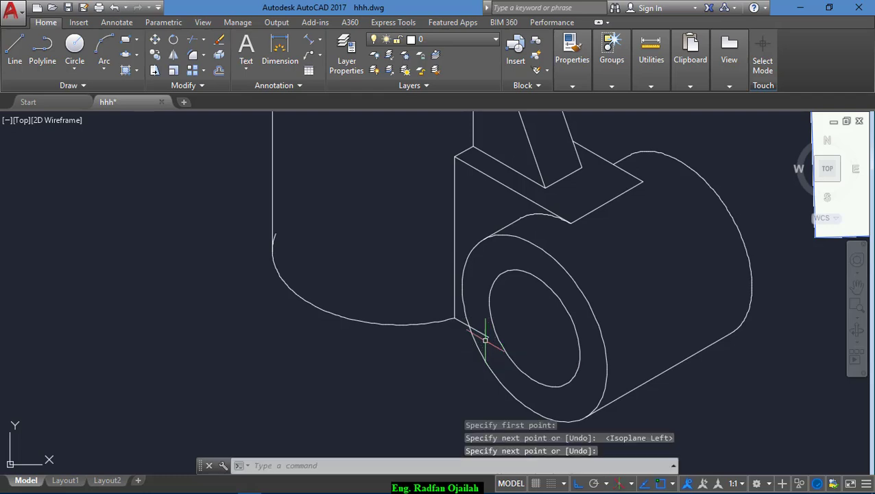
- Trim the part of the lower isometric line that lies inside the boss's front isocircle
text(tr)
key(Return)
key(Return)
scroll(453, 374, down, 4)
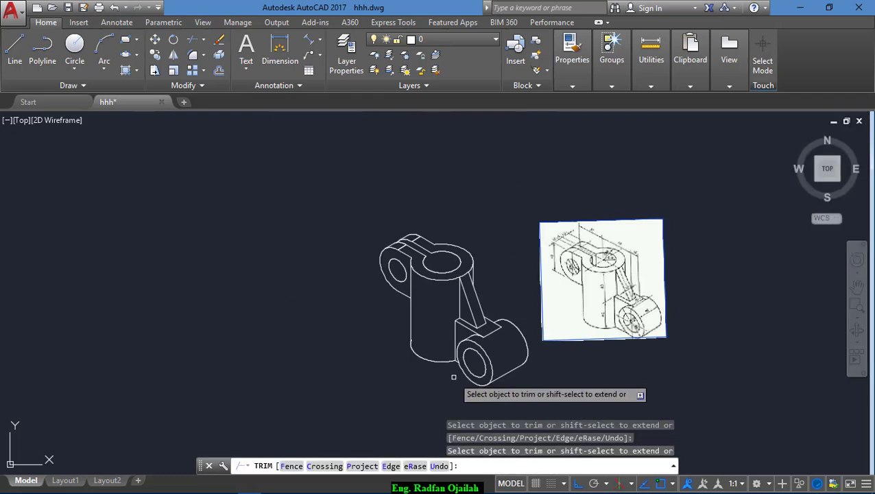
scroll(453, 376, up, 3)
key(Escape)
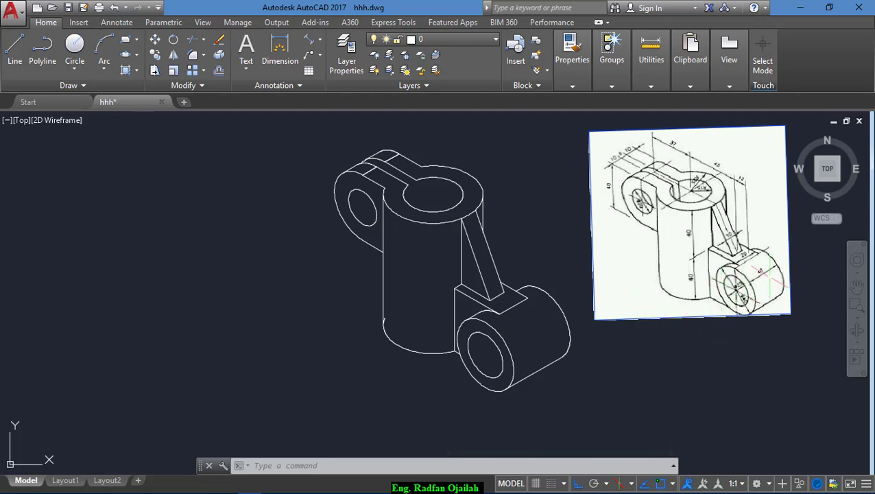
- Trim the bottom arc's leftover stub above the lower end of the cylinder's vertical side edge
scroll(765, 278, up, 4)
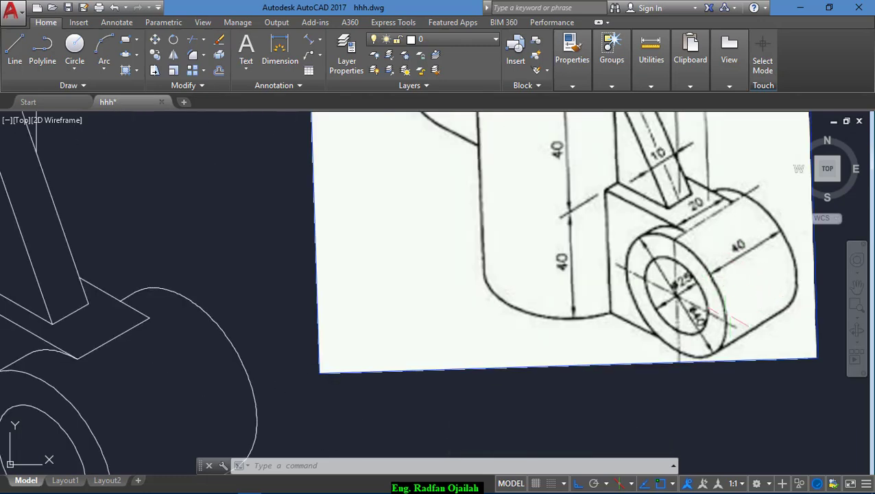
scroll(706, 250, down, 4)
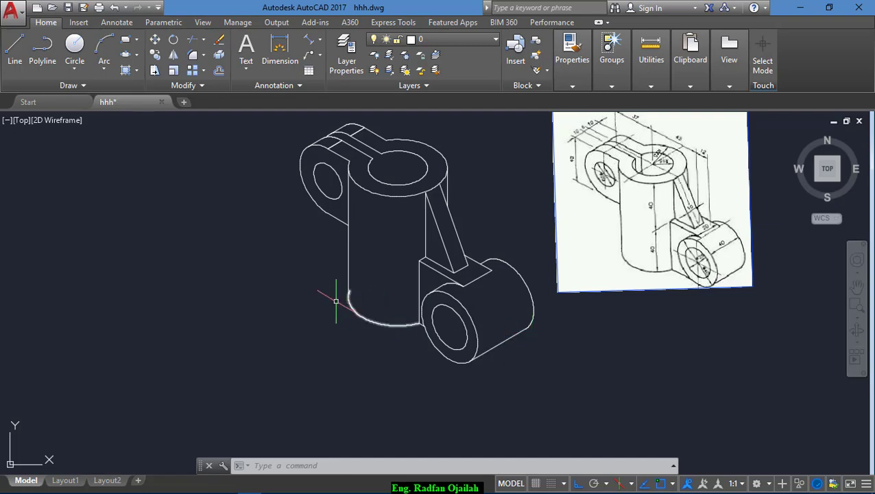
scroll(336, 300, up, 5)
text(tr)
key(Return)
key(Return)
scroll(421, 273, down, 2)
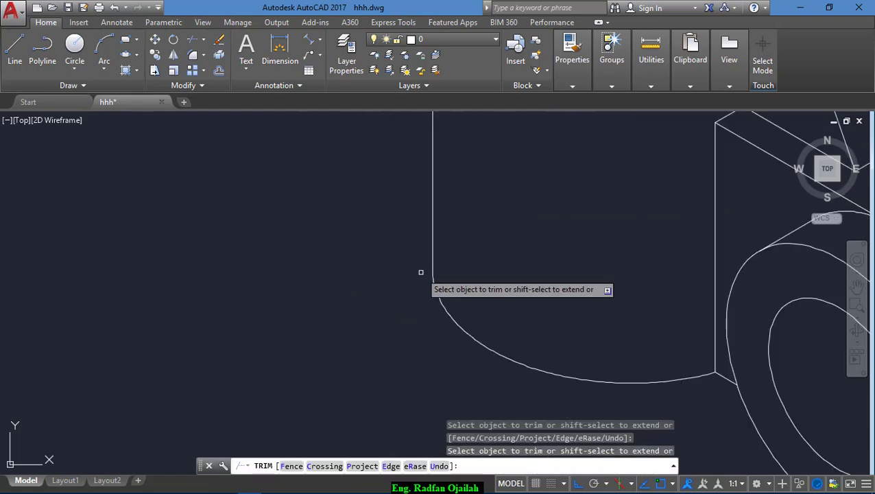
scroll(322, 314, down, 5)
key(Escape)
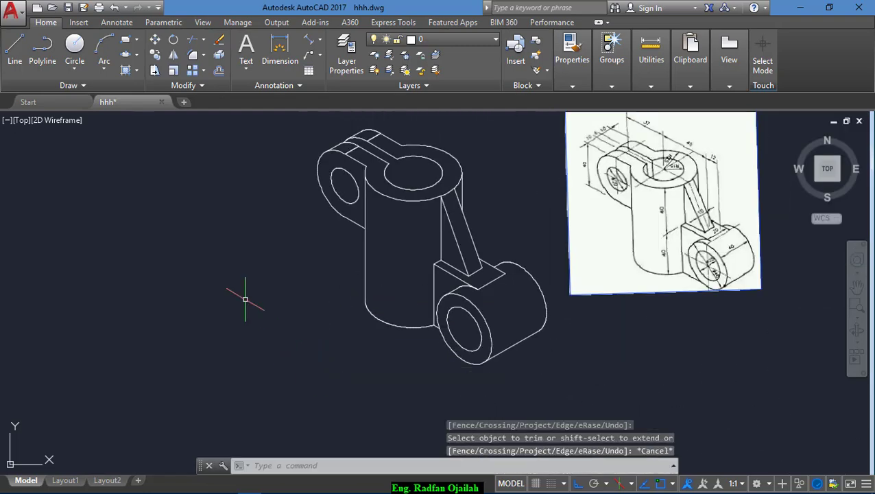
- Make the Dimensions layer current and add an aligned dimension along the lower boss's length, between its front and rear outer circles
click(428, 39)
click(425, 87)
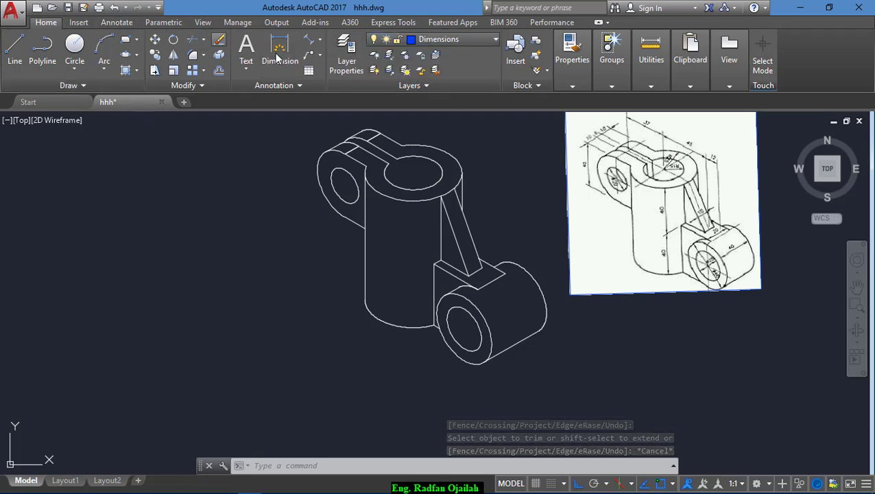
click(310, 42)
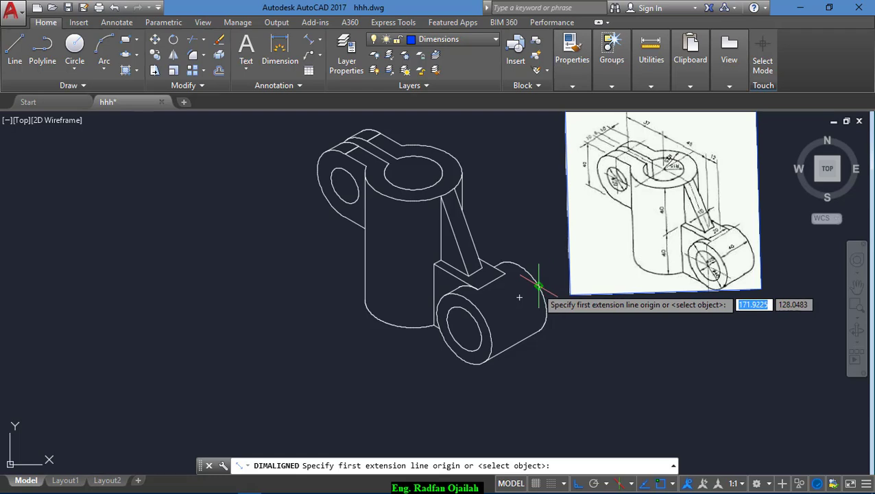
click(538, 288)
click(483, 317)
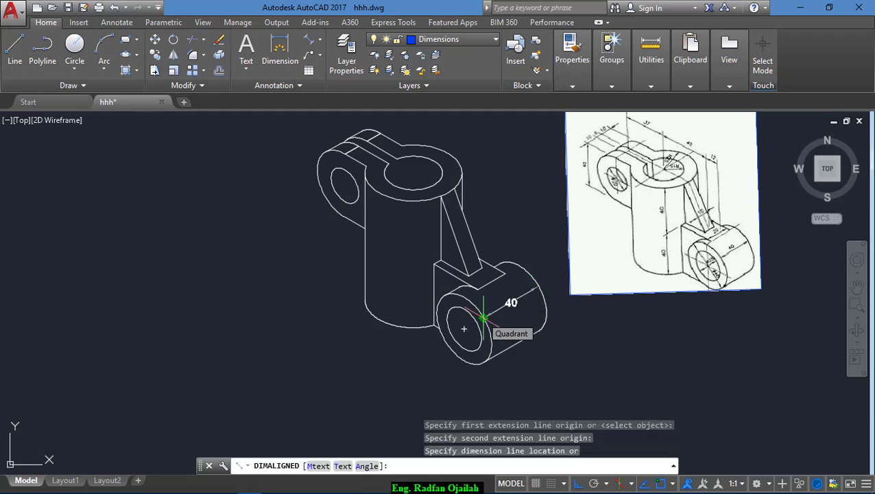
click(484, 314)
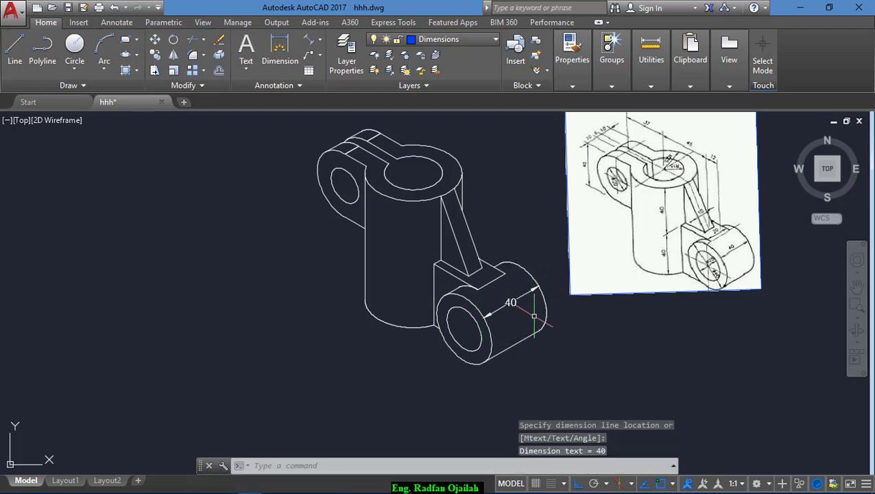
- Add an aligned dimension across the width of the plate's top face, placed at the foot of the rib
key(Return)
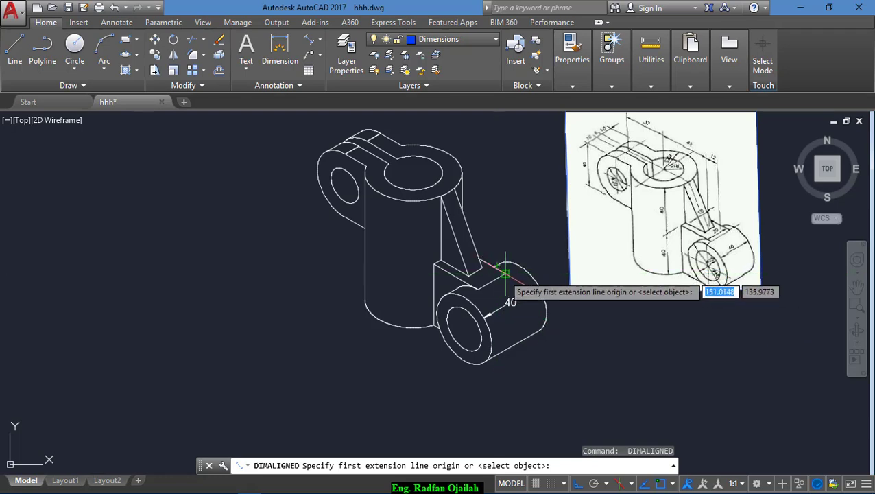
click(504, 274)
click(474, 292)
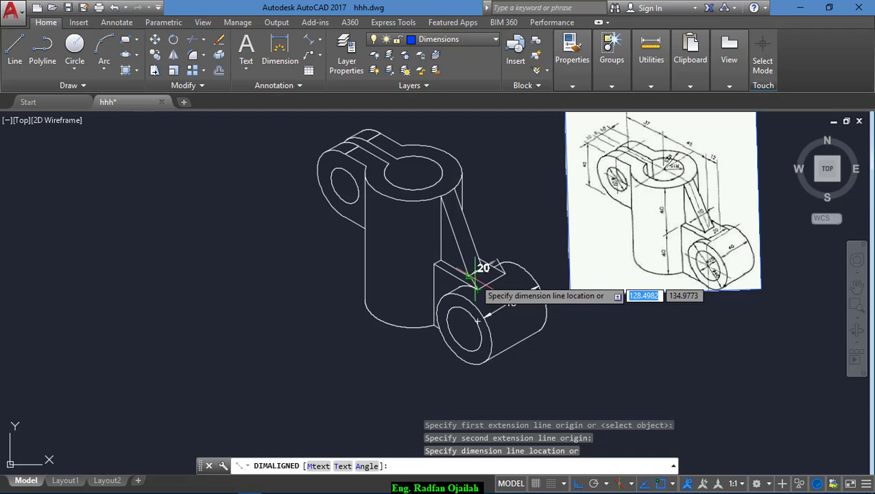
click(474, 279)
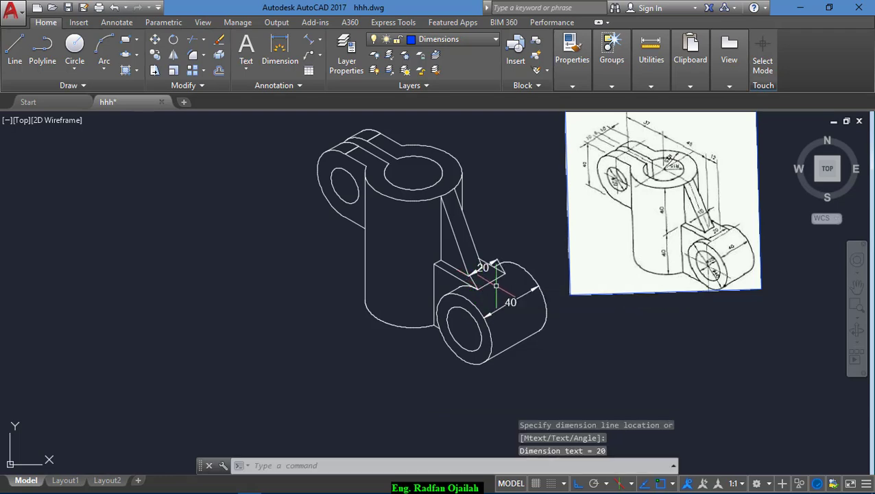
- Add an aligned dimension across the thickness of the sloping rib, between its two long edges near mid-height
key(Return)
click(465, 230)
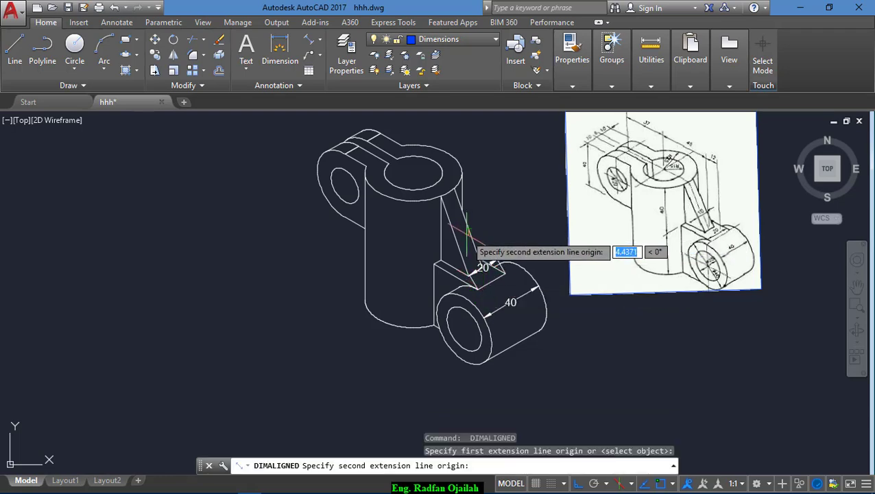
click(453, 243)
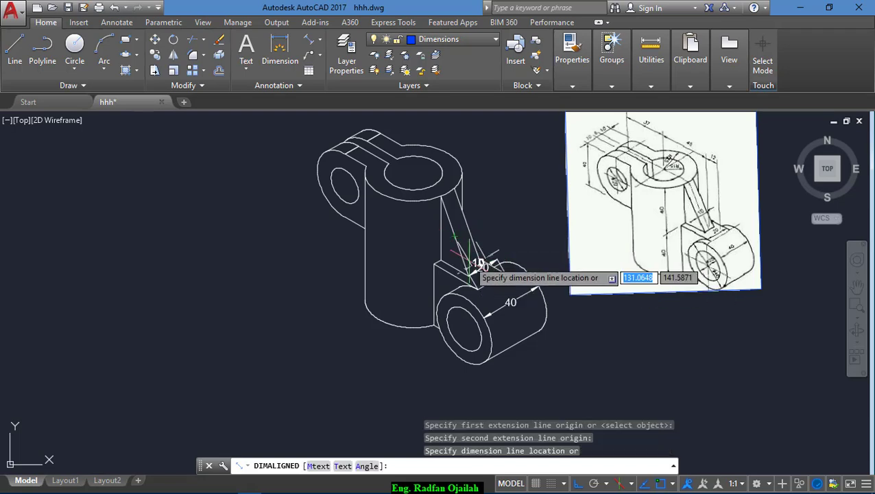
click(458, 236)
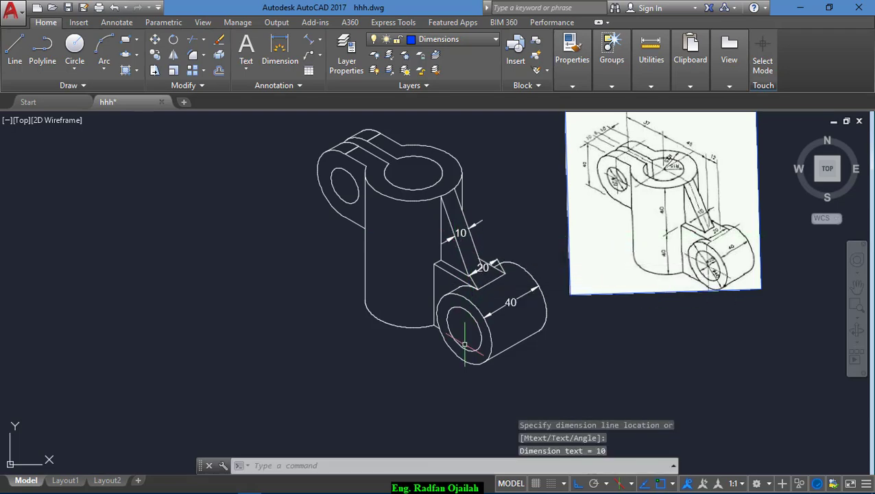
- Dimension the main cylinder's full height with a vertical aligned dimension between the front quadrants of its top and bottom edges
key(Return)
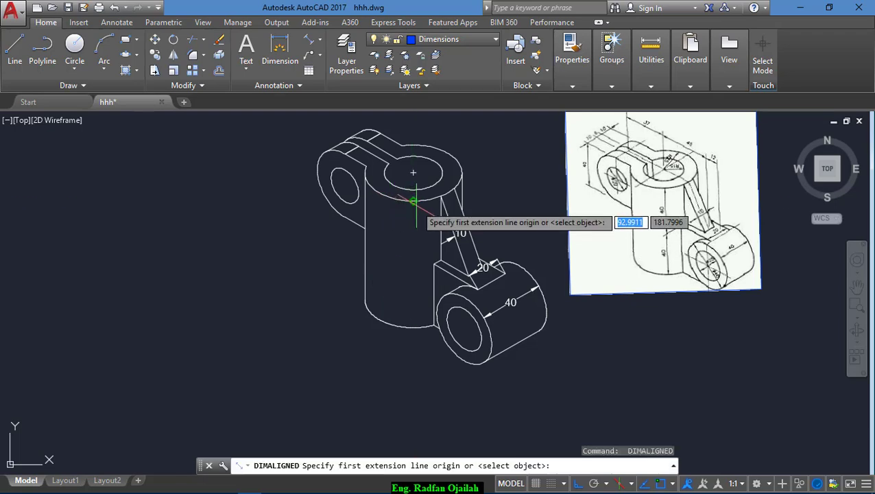
click(411, 202)
click(412, 328)
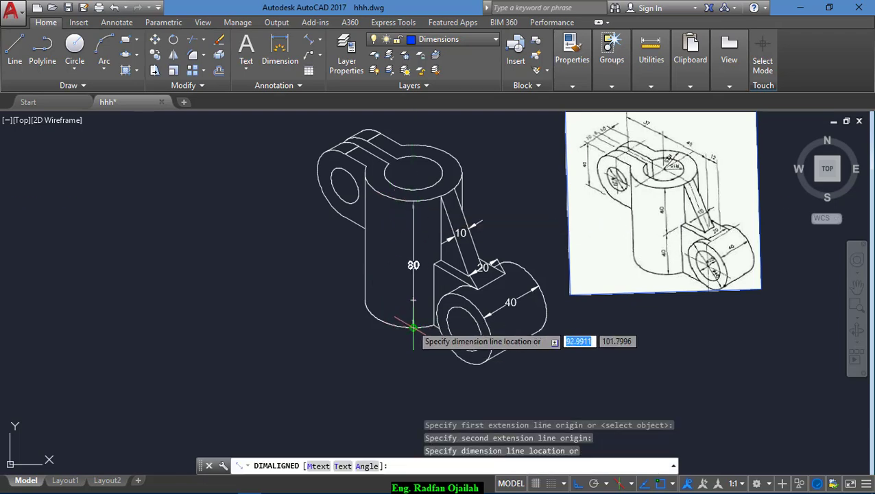
click(413, 328)
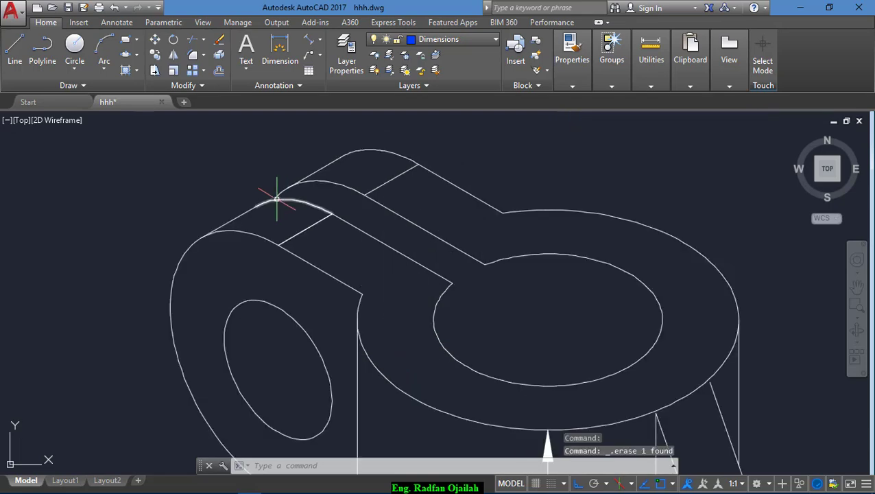
click(314, 235)
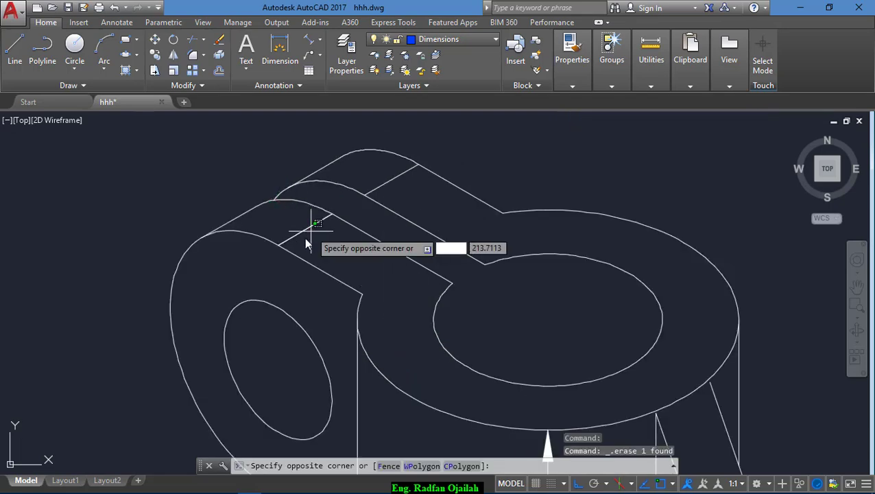
key(F1)
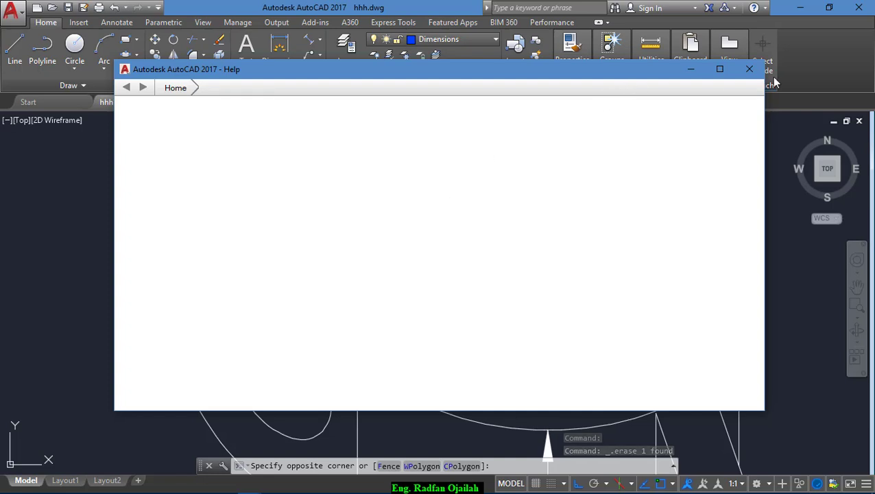
click(750, 68)
key(Escape)
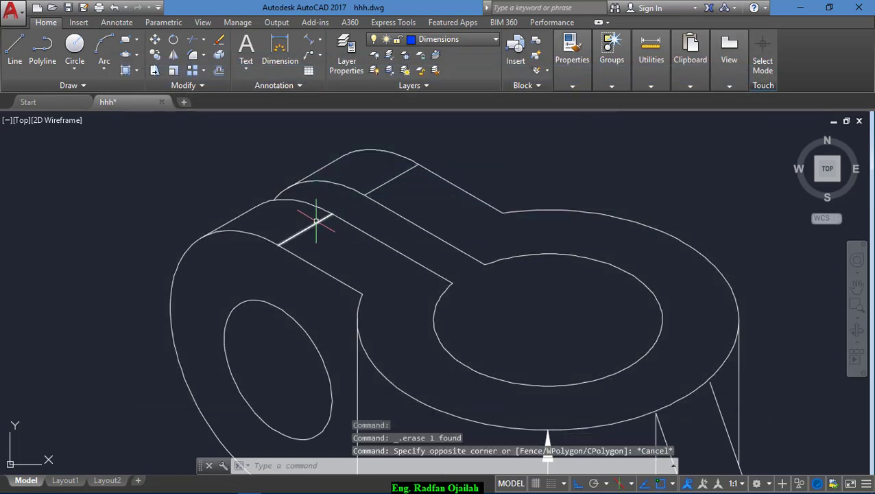
- Erase the two short lines crossing the tops of the split lugs where their rounded ends meet the straight edges
click(322, 234)
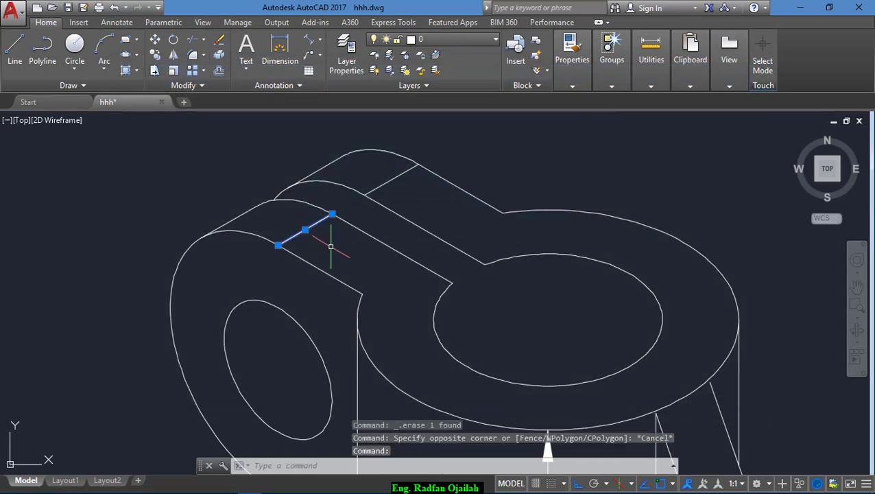
key(Delete)
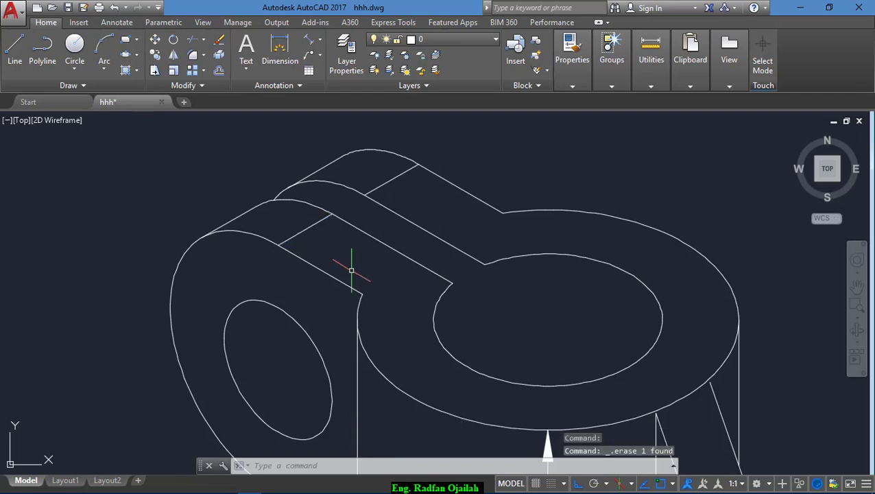
click(374, 190)
key(Delete)
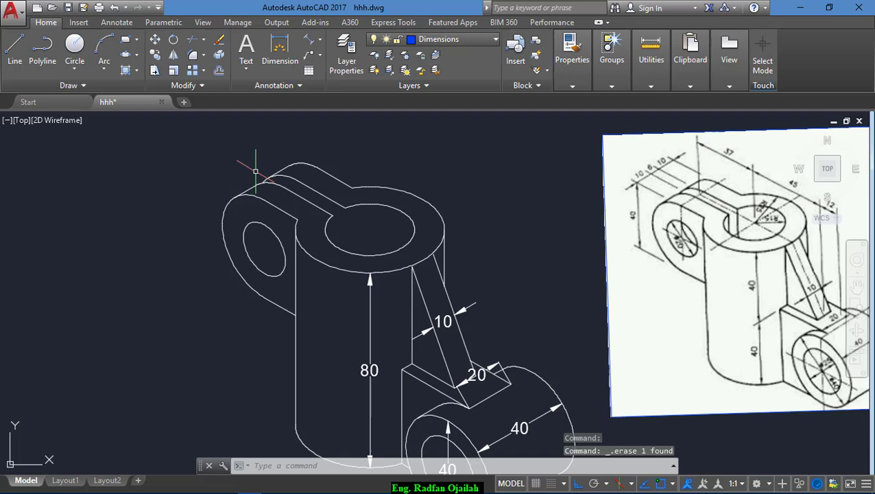
- Move the reference image farther away from the dimensioned bracket along the 330° isometric direction
scroll(255, 171, down, 2)
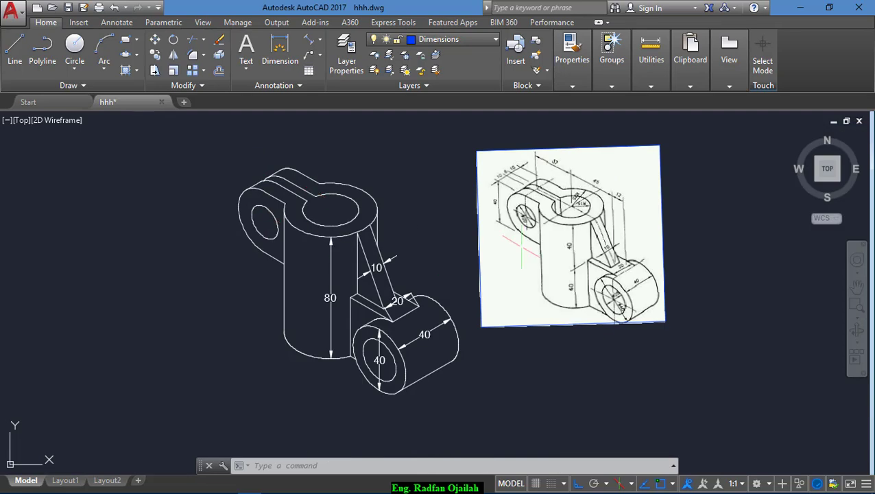
click(721, 235)
click(587, 405)
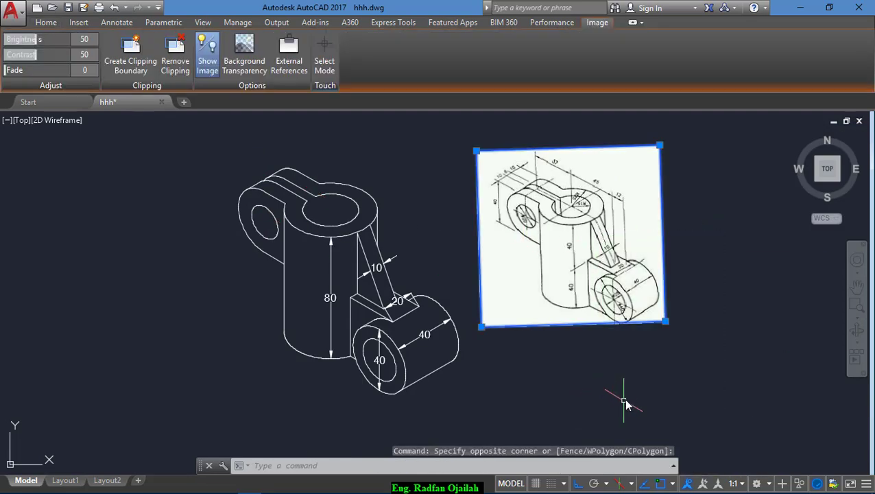
text(m)
key(Return)
click(582, 382)
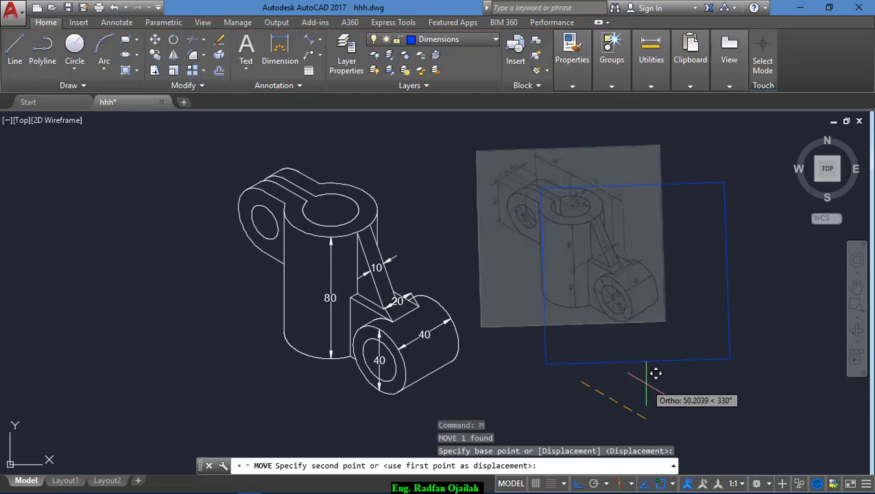
click(645, 381)
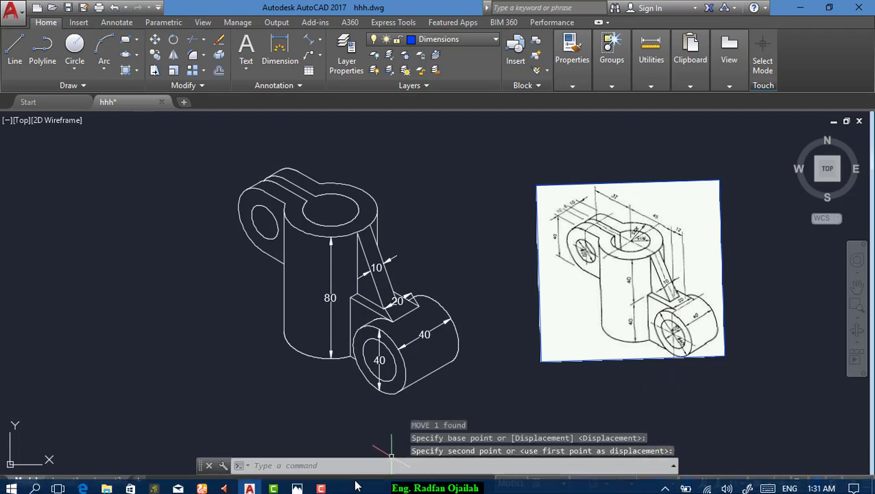
click(321, 484)
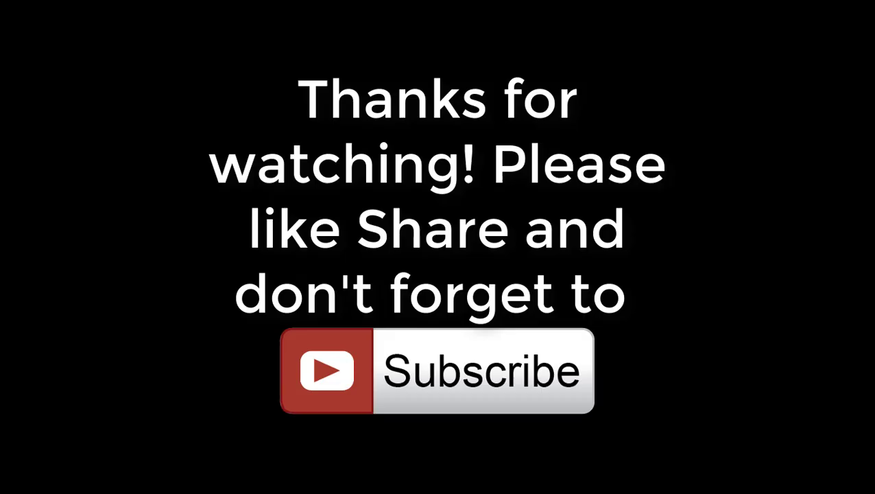